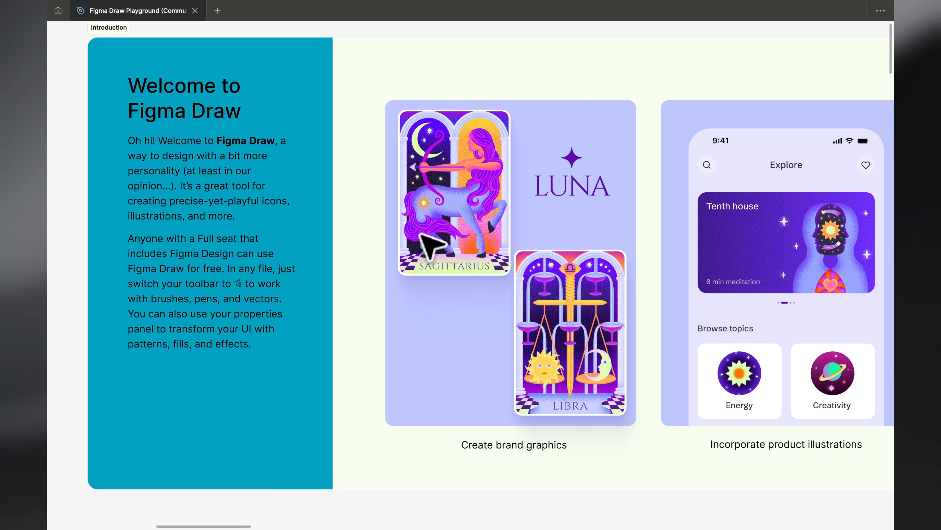
Examine the Introduction section's examples of brand graphics, product illustrations, icons and interface visual effects
scroll(364, 262, "right", 6)
scroll(364, 263, "down", 1)
scroll(366, 266, "left", 2)
scroll(366, 266, "up", 1)
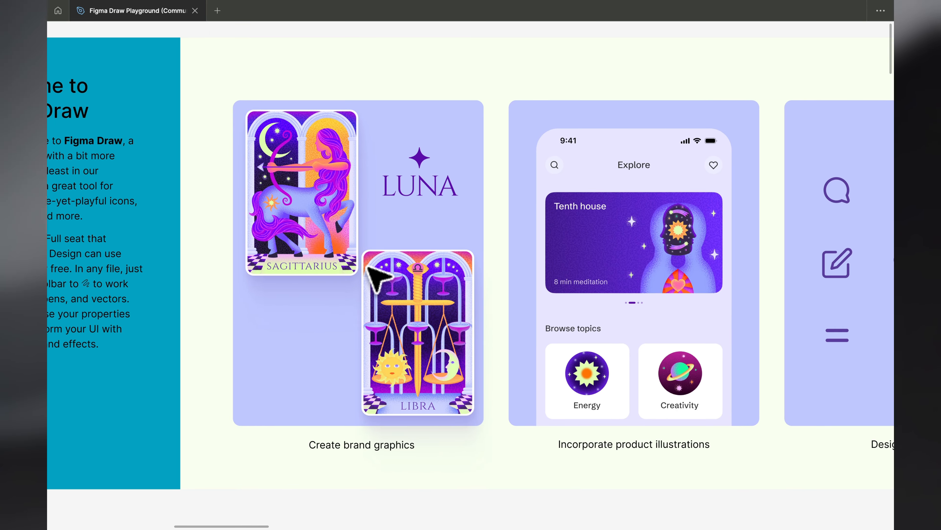
scroll(366, 266, "left", 1)
scroll(366, 265, "up", 4)
scroll(366, 266, "down", 2)
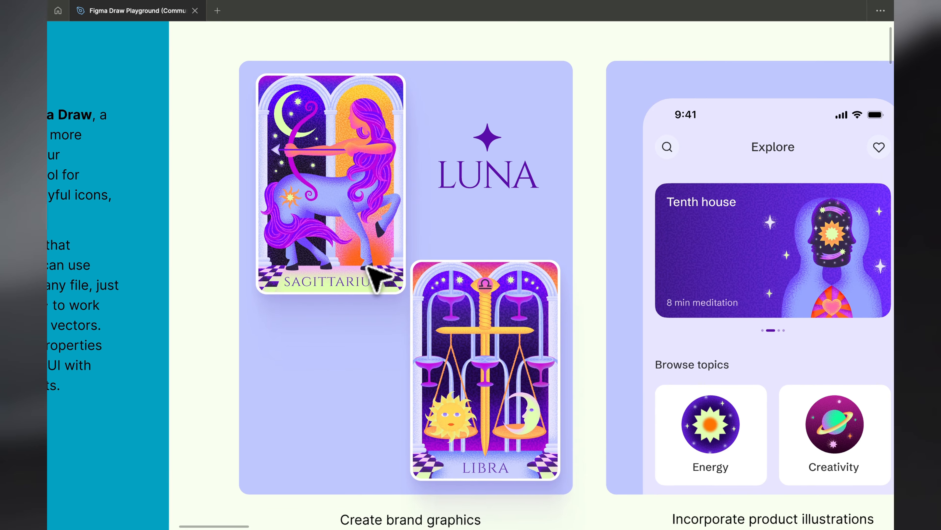
scroll(367, 265, "right", 2)
scroll(367, 266, "down", 2)
scroll(367, 266, "down", 3)
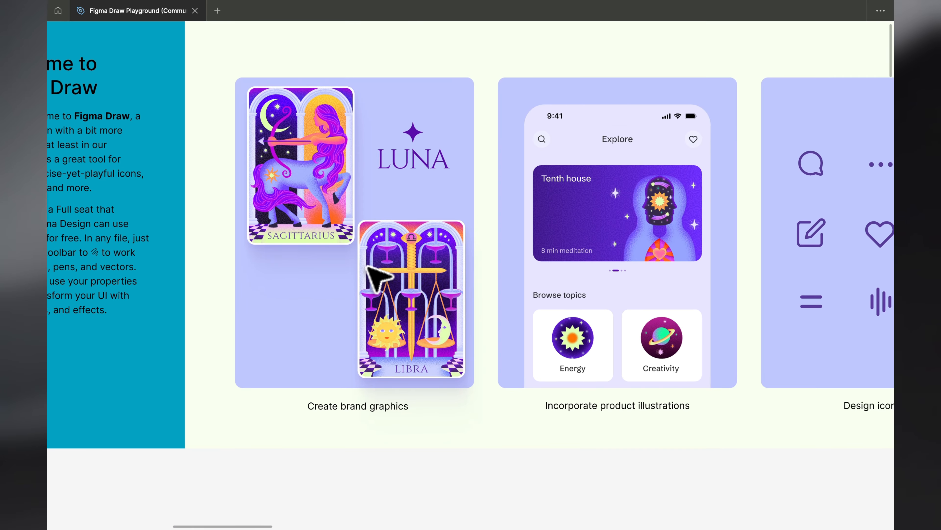
scroll(367, 265, "right", 5)
scroll(367, 265, "up", 3)
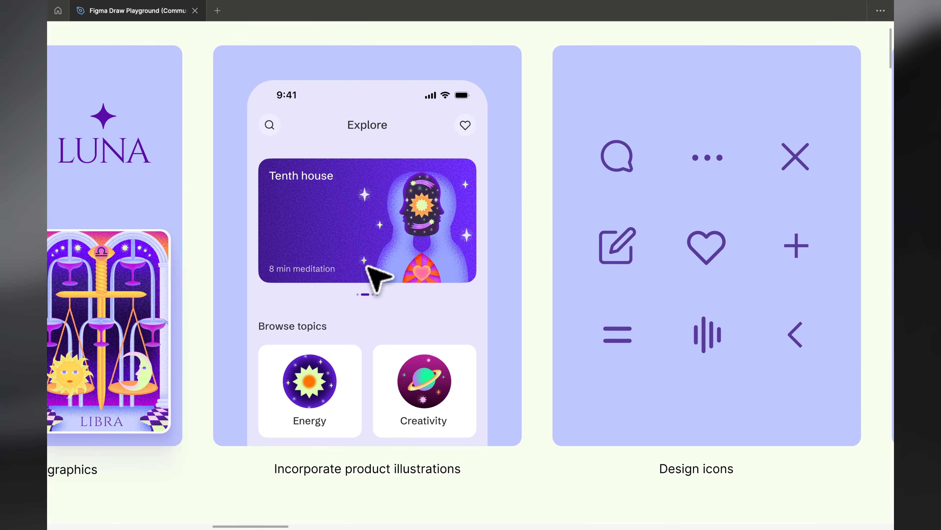
scroll(367, 265, "up", 1)
scroll(378, 276, "down", 1)
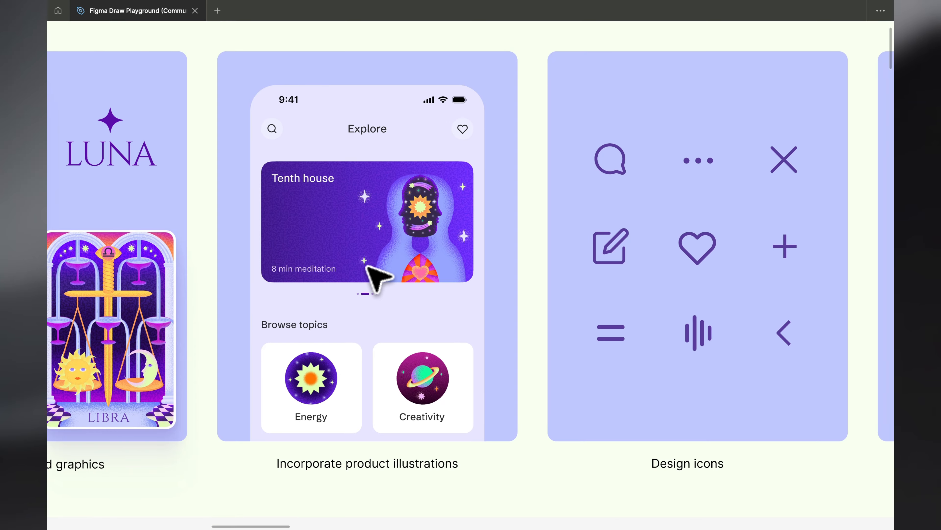
scroll(378, 277, "up", 4)
scroll(378, 276, "down", 1)
scroll(378, 277, "down", 3)
scroll(378, 276, "right", 5)
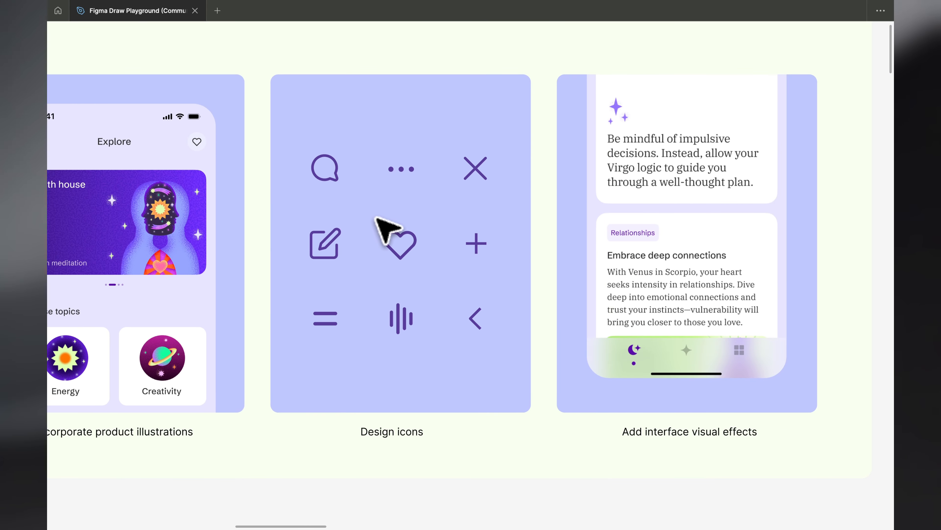
scroll(375, 219, "right", 3)
scroll(375, 219, "up", 1)
scroll(375, 218, "right", 1)
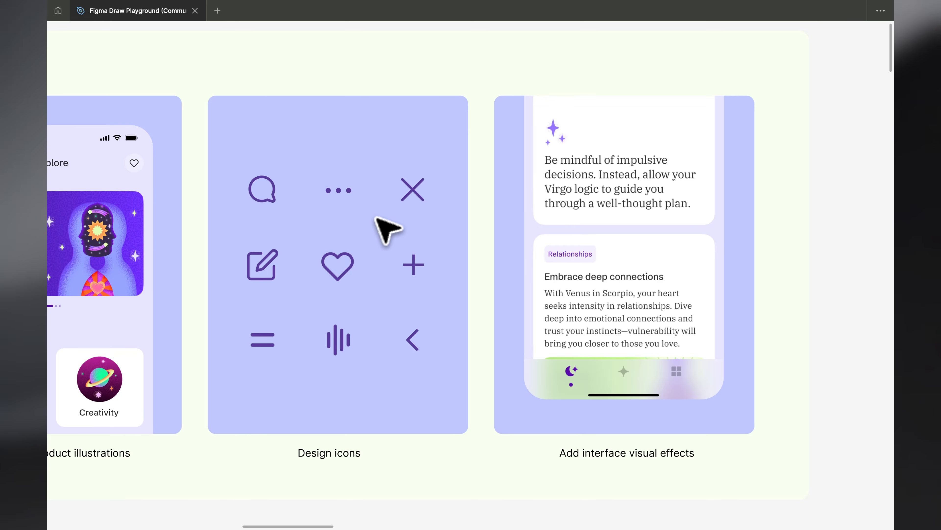
scroll(375, 219, "down", 2)
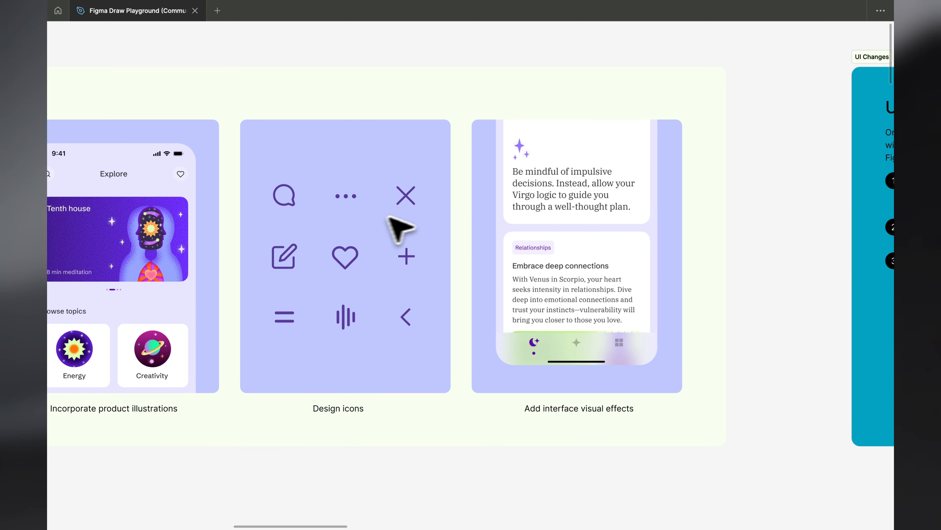
Review the UI changes section and its three illustrations of the drawing toolbar, layer previews and properties panel
scroll(482, 215, "up", 3)
scroll(571, 211, "down", 5)
scroll(556, 208, "right", 5)
scroll(565, 202, "up", 3)
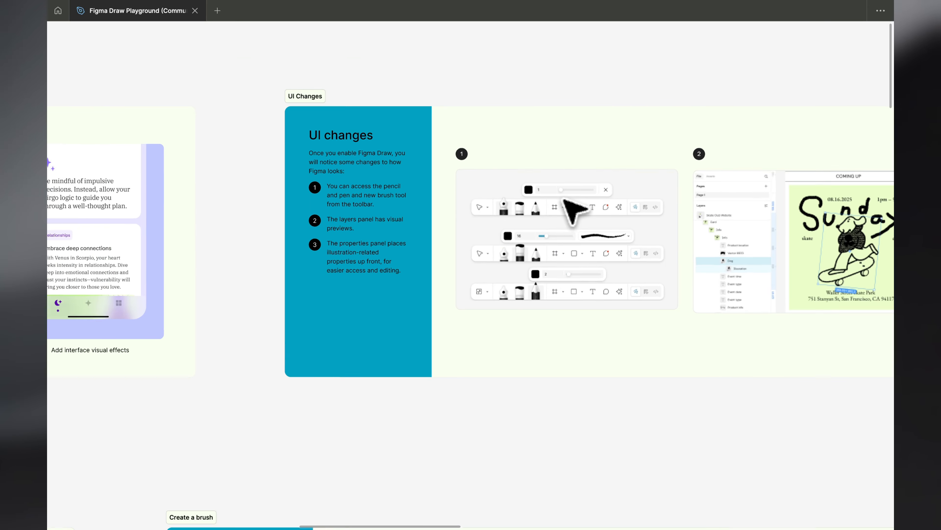
scroll(565, 202, "up", 3)
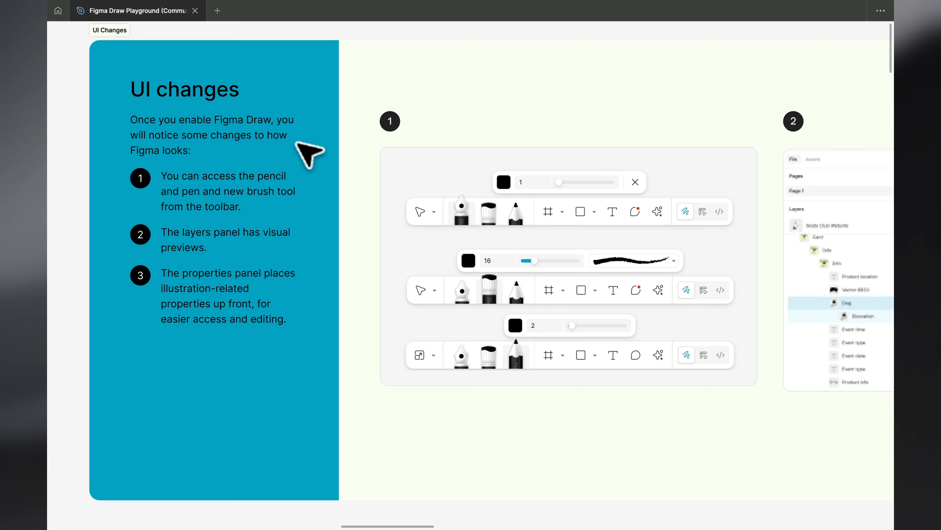
scroll(450, 161, "down", 1)
scroll(450, 161, "right", 1)
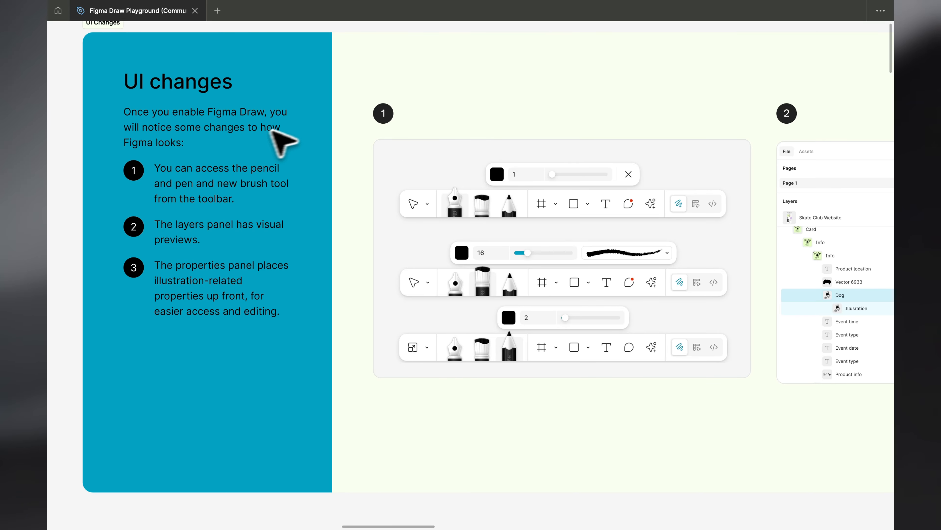
scroll(515, 260, "down", 1)
scroll(515, 260, "right", 3)
scroll(610, 185, "up", 5)
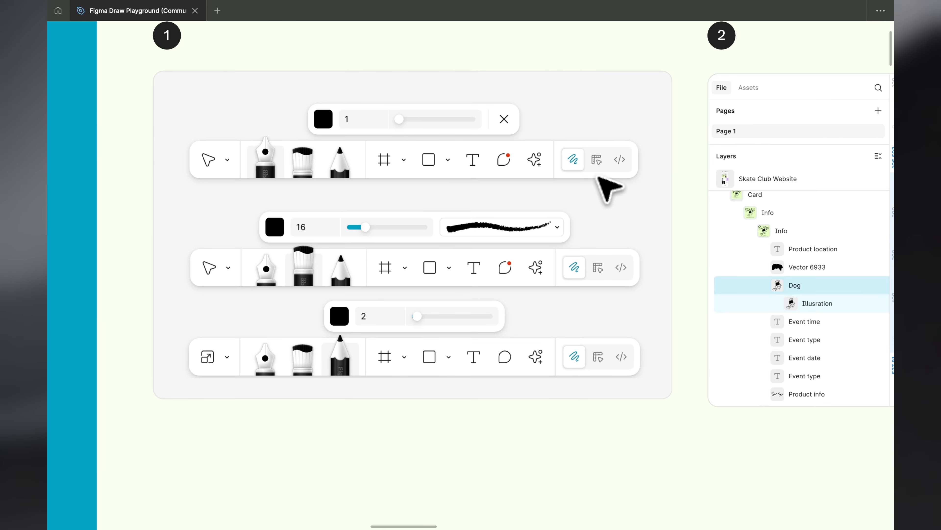
scroll(641, 201, "down", 8)
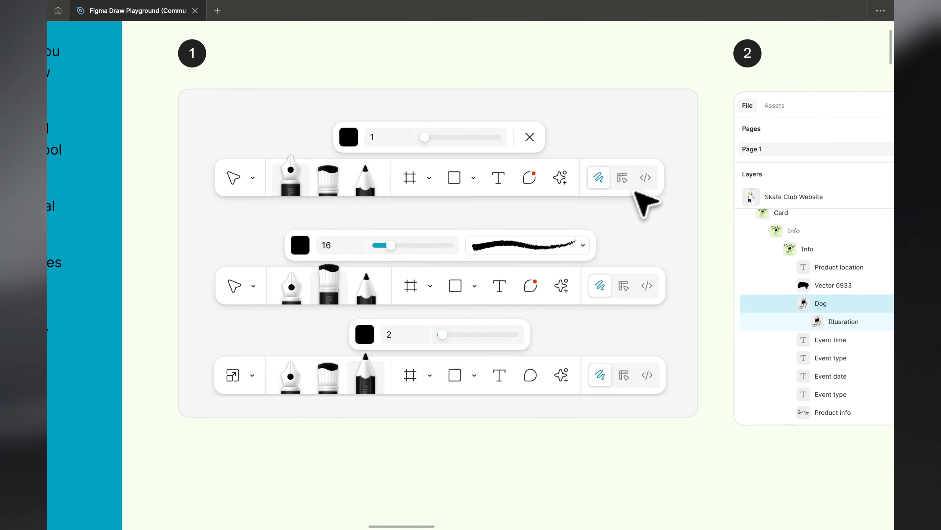
scroll(641, 202, "up", 4)
scroll(645, 202, "right", 10)
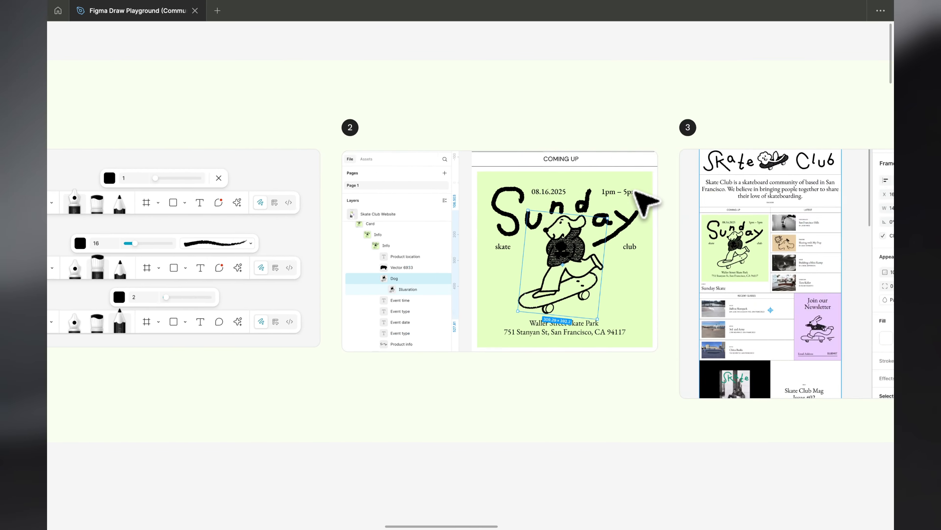
scroll(369, 258, "up", 3)
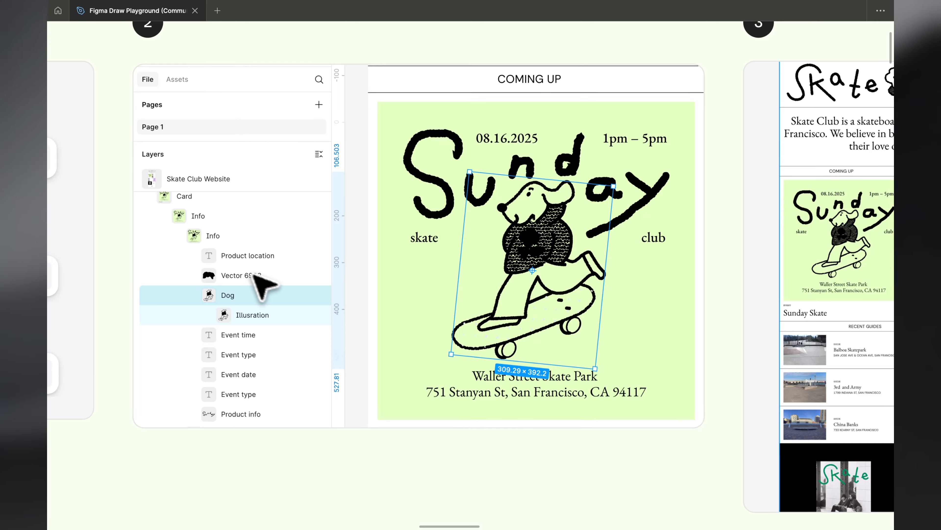
scroll(315, 277, "down", 4)
scroll(315, 277, "right", 6)
scroll(319, 280, "up", 4)
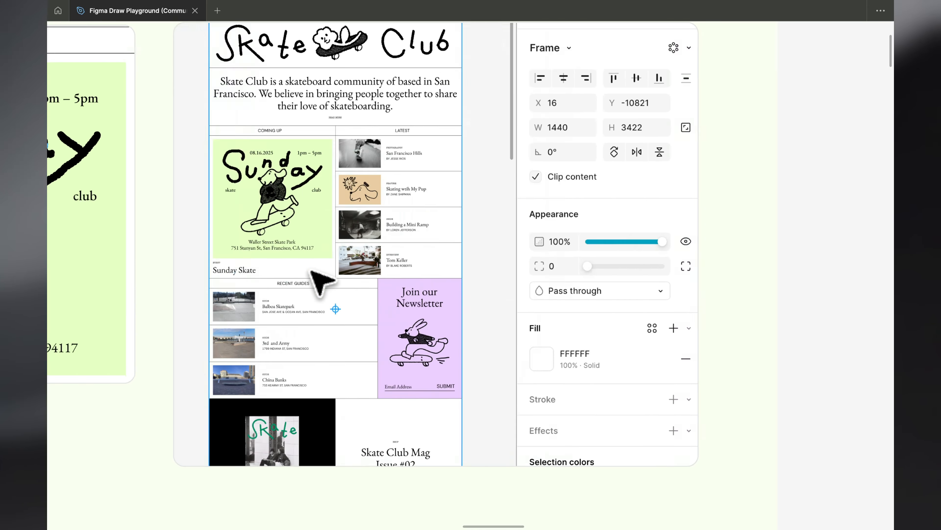
scroll(322, 283, "right", 2)
scroll(589, 282, "down", 5)
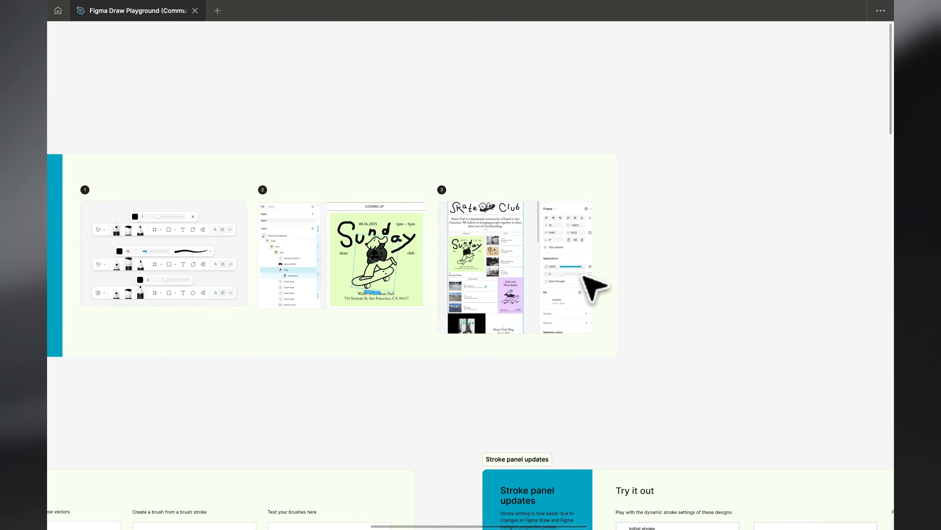
scroll(593, 285, "up", 5)
scroll(471, 267, "down", 6)
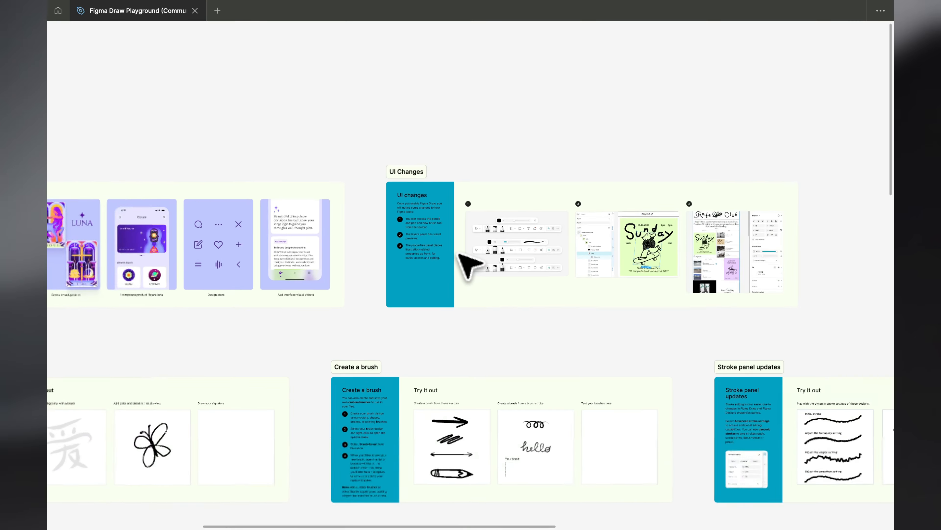
Select the Draw with brushes section, show the hidden interface and switch to Draw mode at the calligraphy exercise
scroll(464, 257, "left", 3)
scroll(462, 256, "up", 5)
scroll(461, 256, "up", 5)
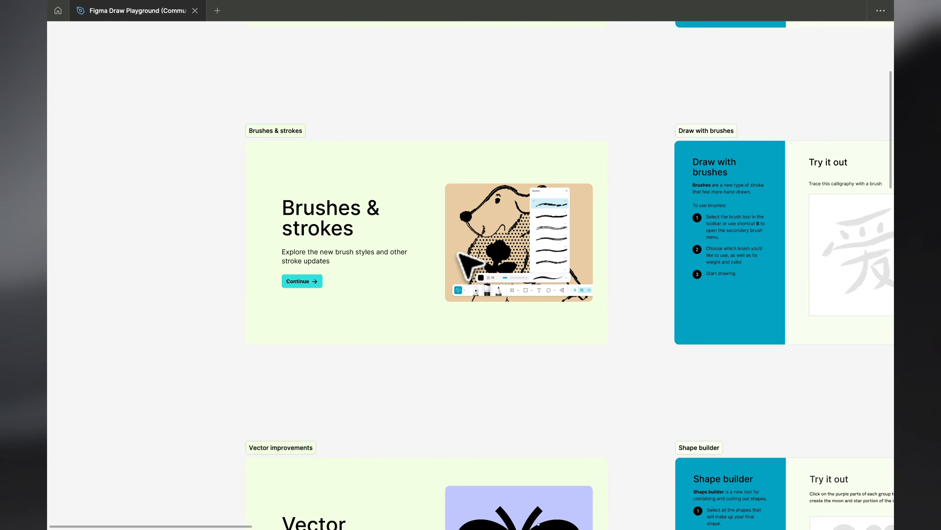
scroll(460, 254, "right", 15)
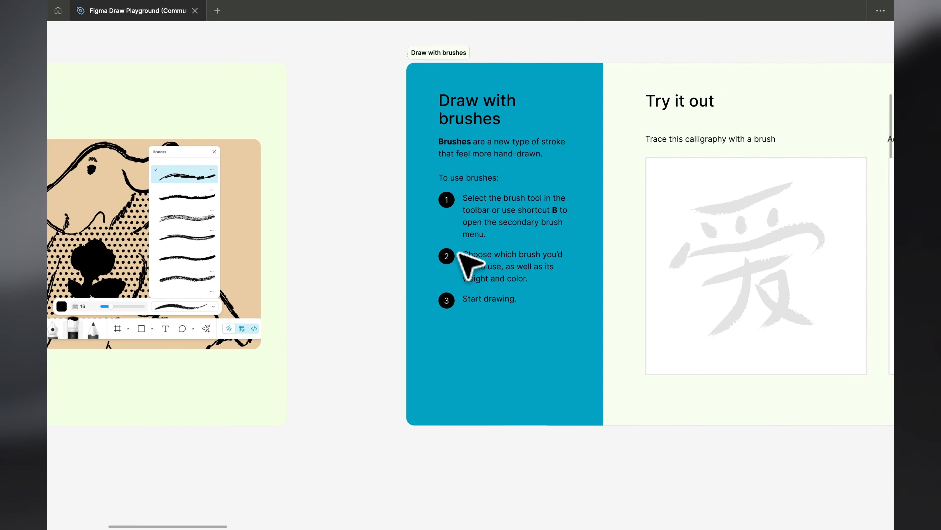
scroll(459, 254, "up", 3)
scroll(459, 254, "right", 2)
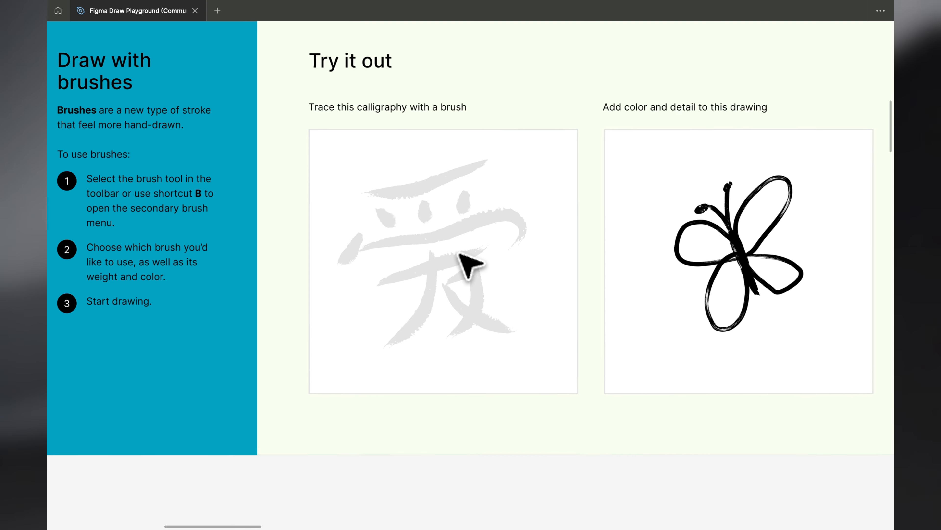
scroll(459, 254, "left", 3)
left_click(347, 229)
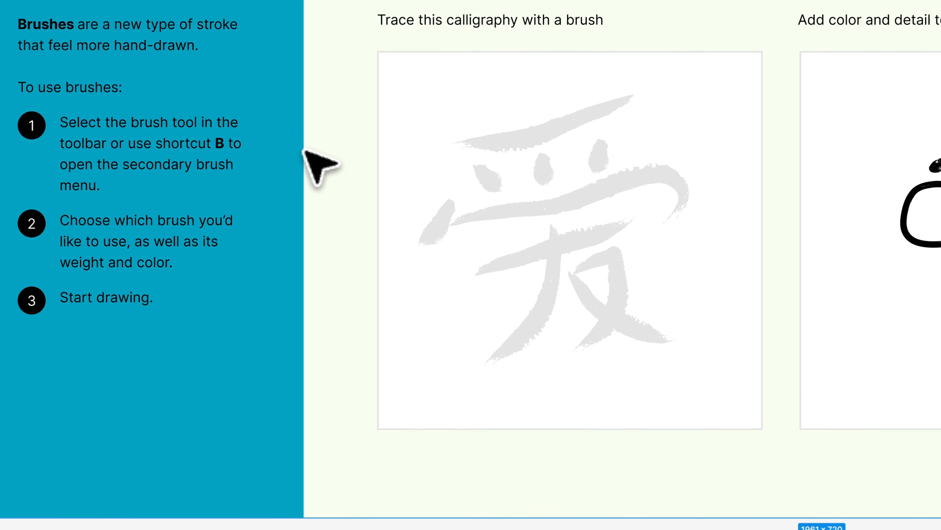
key("super+backslash")
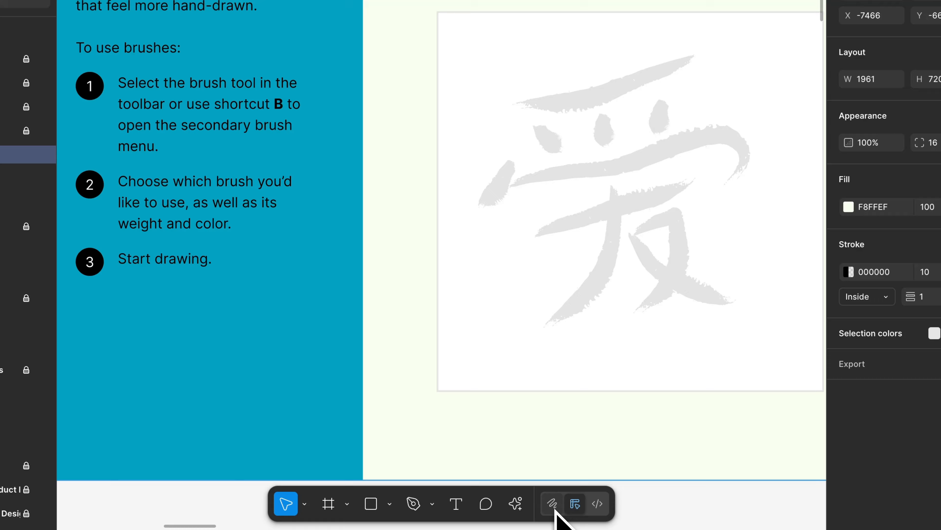
left_click(552, 504)
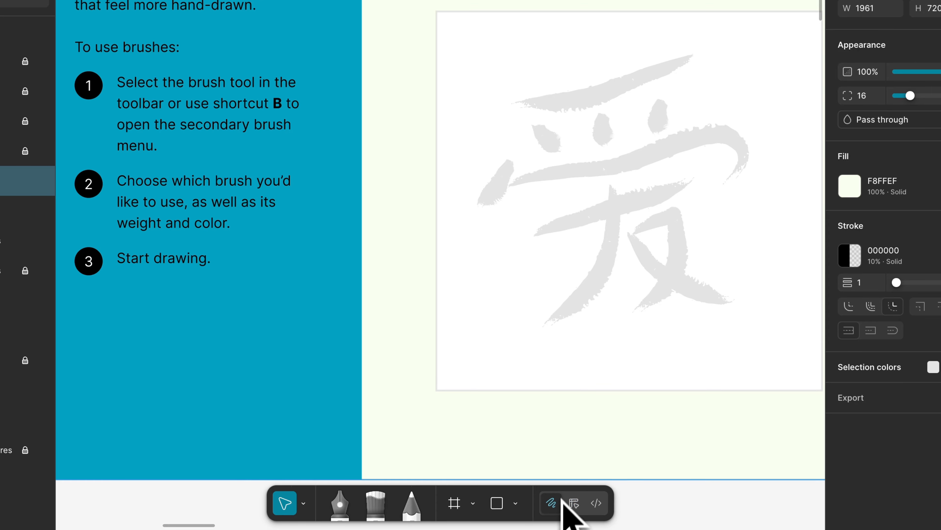
scroll(503, 227, "down", 2)
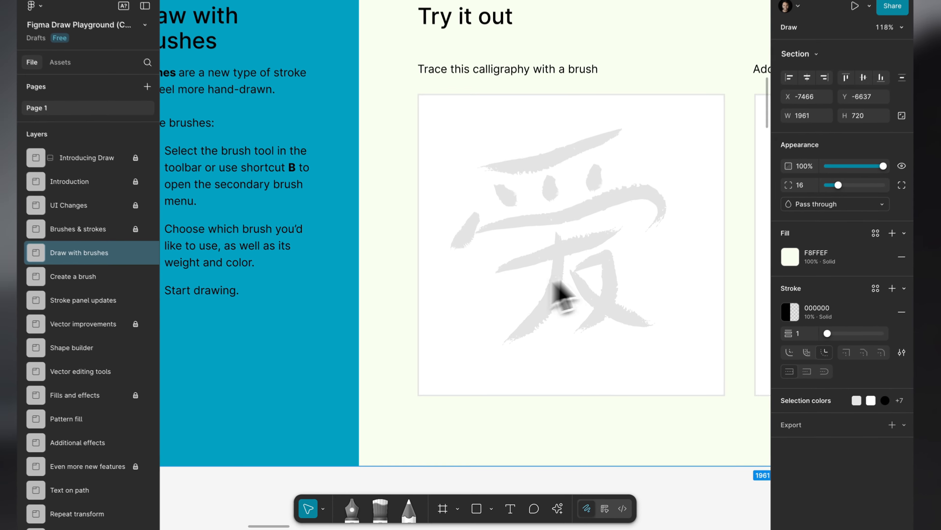
Set the Heist brush to black (000000) with weight 64 and trace the calligraphy's top stroke
key("b")
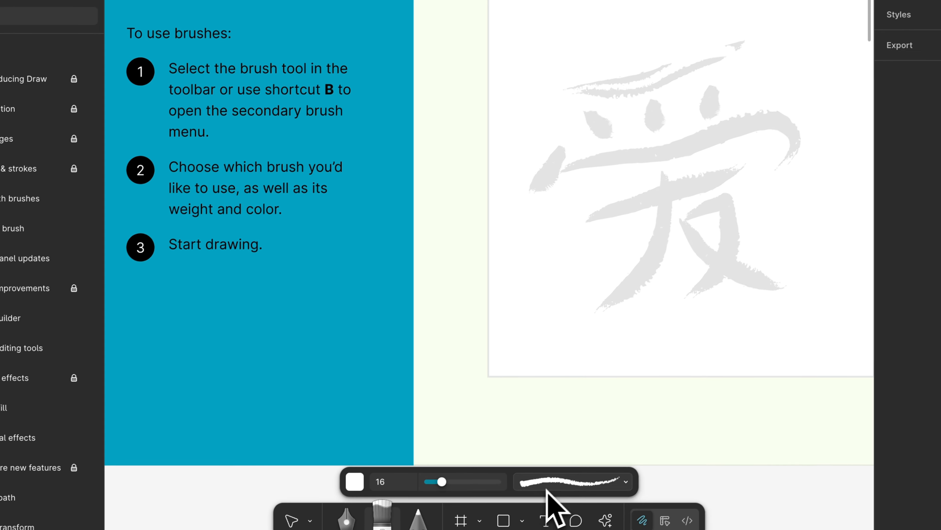
left_click(497, 527)
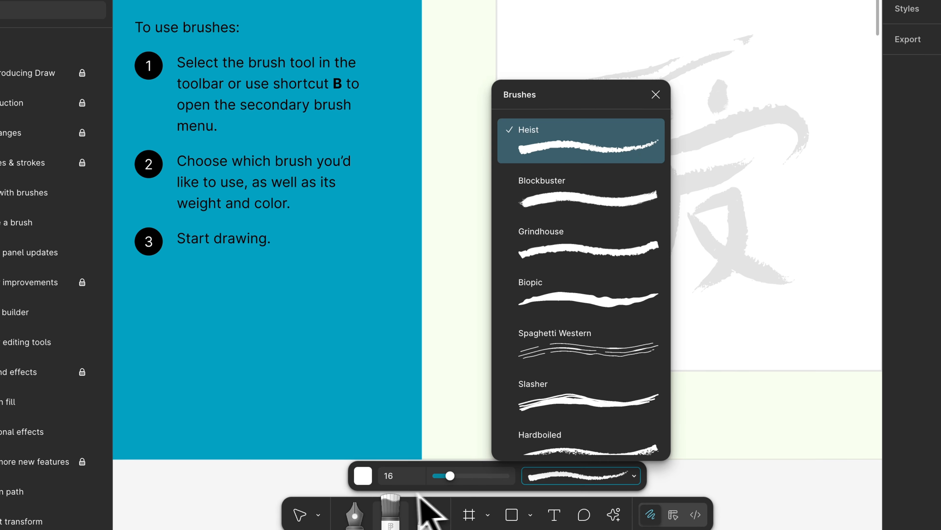
left_click(368, 480)
left_click_drag(287, 305, 274, 312)
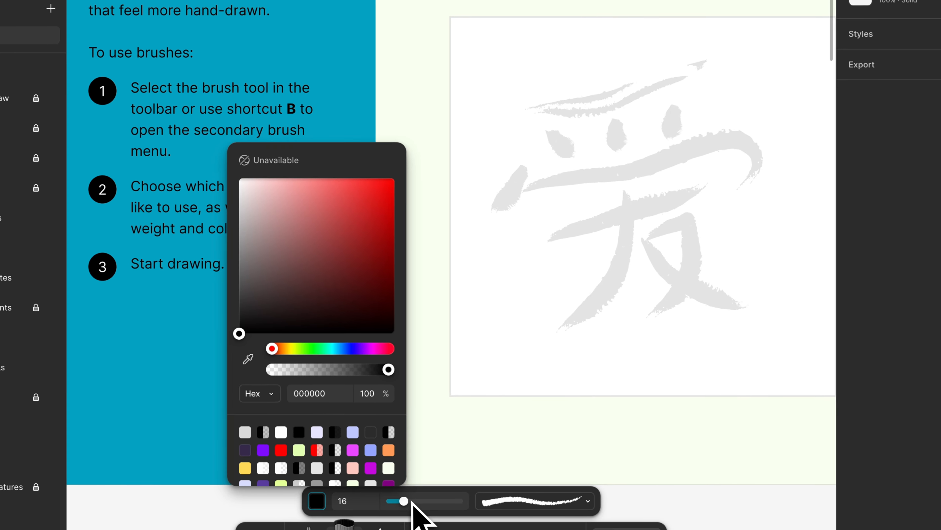
left_click_drag(412, 501, 427, 502)
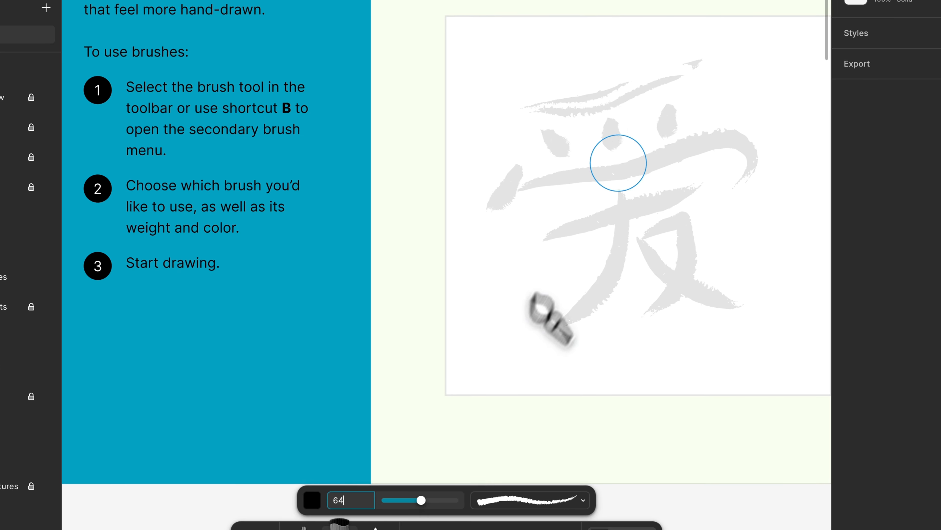
mouse_move(690, 78)
left_mouse_down()
mouse_move(555, 112)
mouse_move(534, 128)
left_mouse_up()
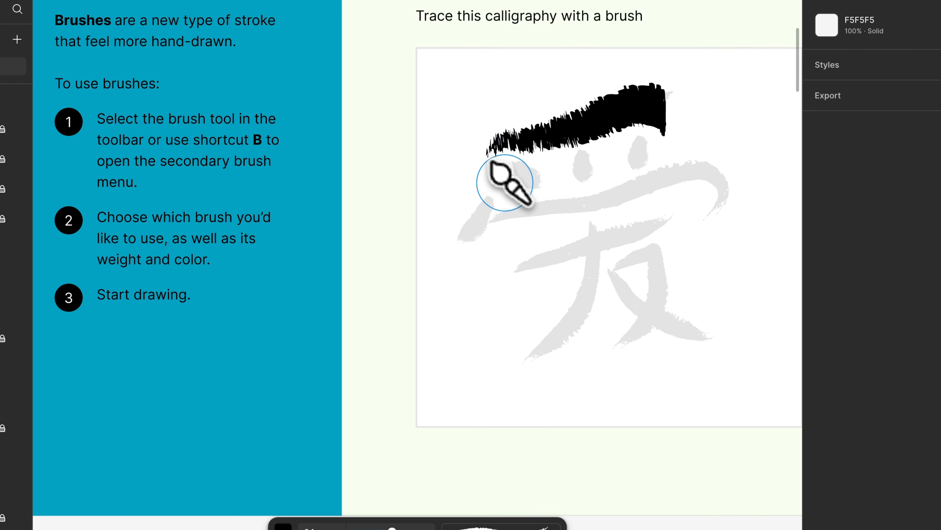
Choose the Blockbuster brush and trace the long curved stroke across the middle of the calligraphy character
left_click(501, 525)
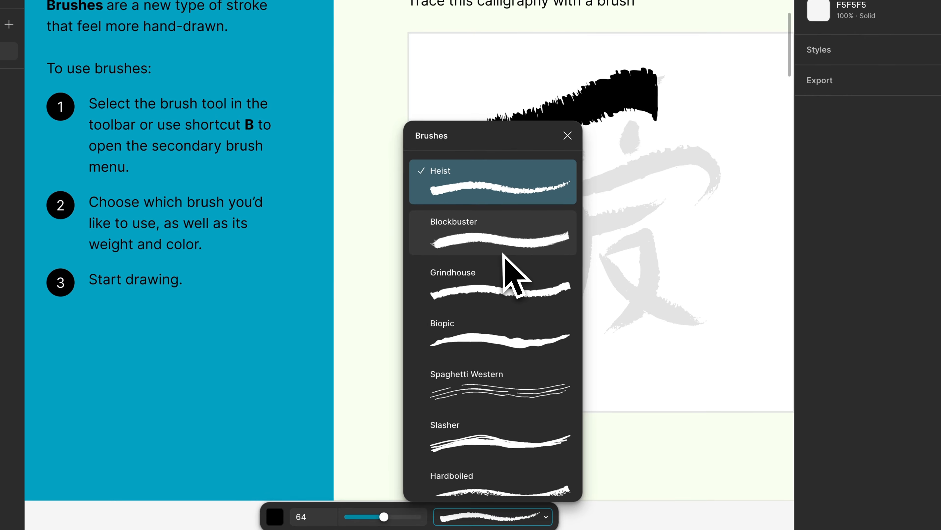
left_click(505, 252)
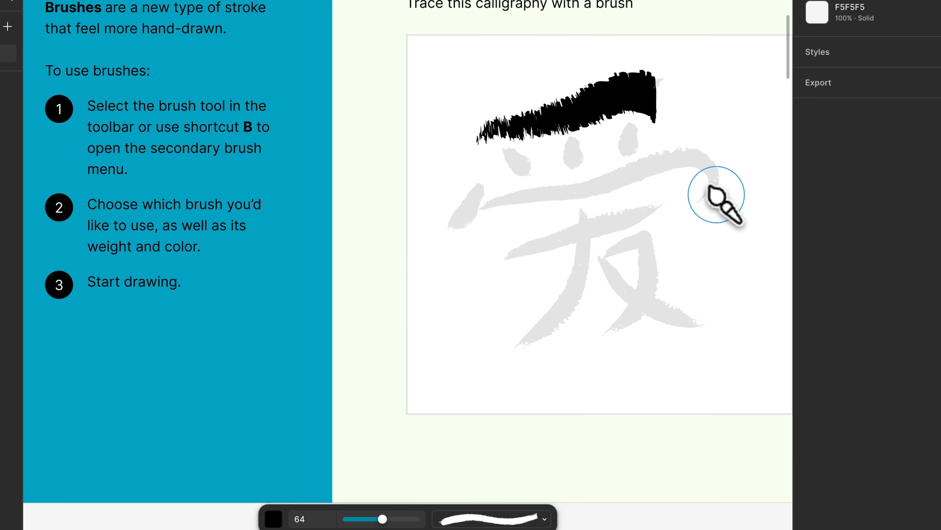
mouse_move(717, 195)
left_mouse_down()
mouse_move(705, 156)
mouse_move(646, 168)
left_mouse_up()
left_click_drag(501, 211, 475, 210)
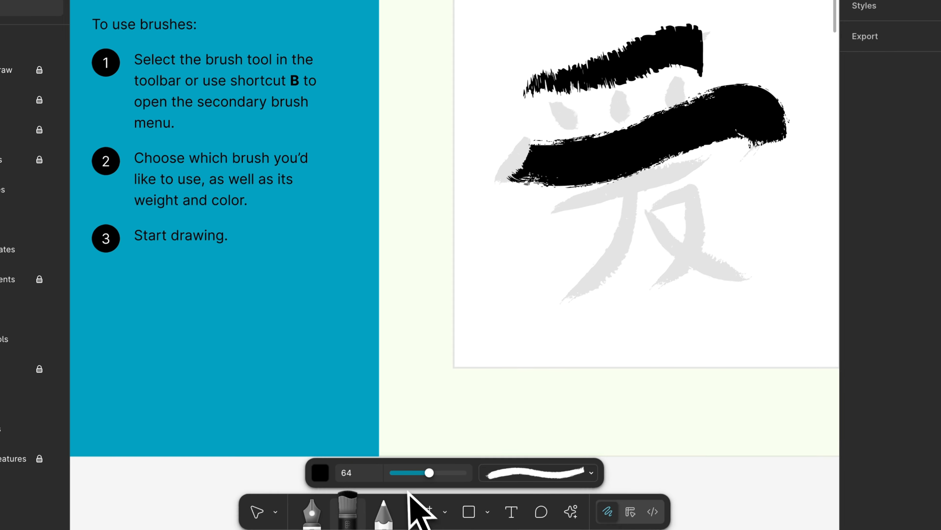
Reduce the brush weight and trace the calligraphy character's remaining short marks and lower strokes in black
left_click(356, 519)
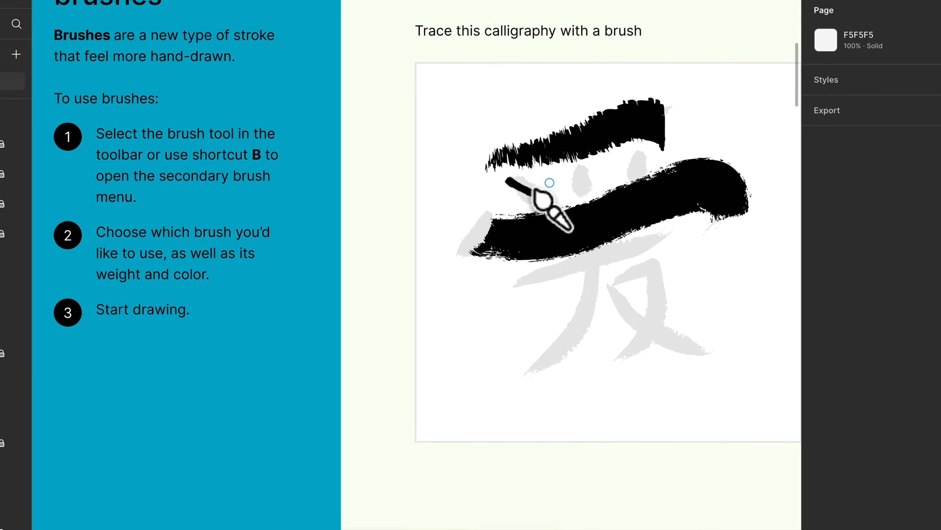
left_click_drag(540, 120, 569, 136)
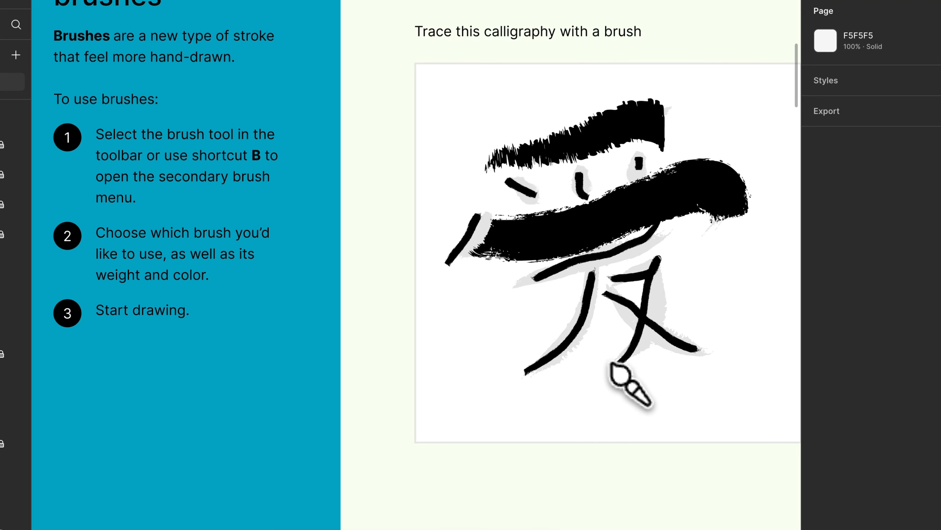
Handwrite a signature with the black brush at weight 10 in the Draw your signature box
scroll(630, 381, "right", 15)
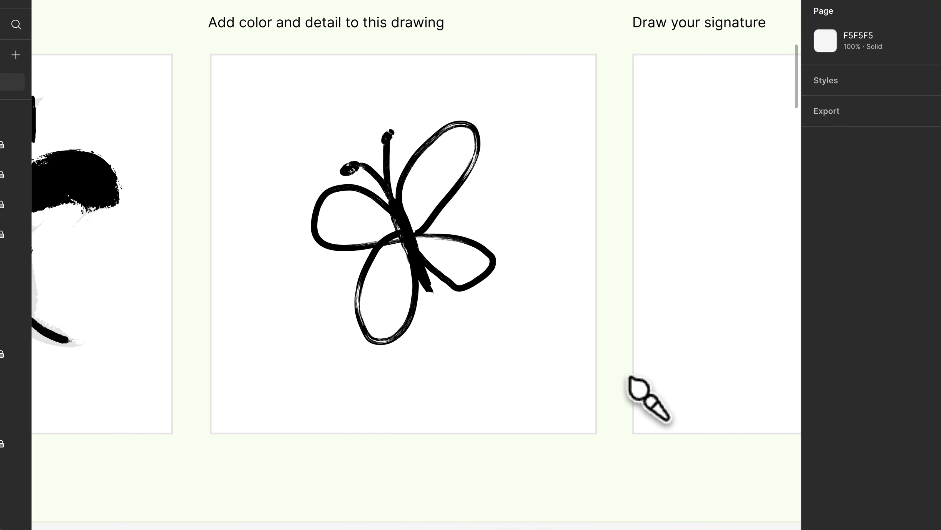
scroll(308, 183, "left", 20)
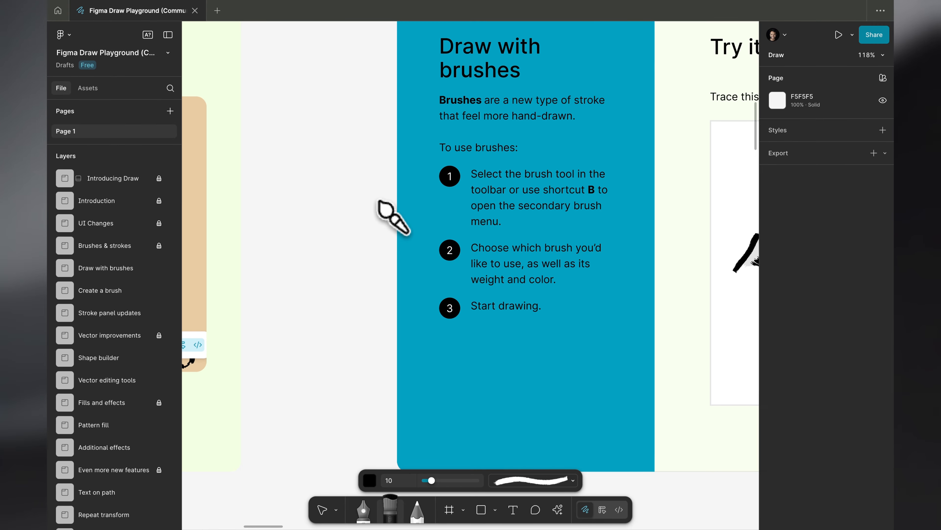
scroll(379, 202, "right", 10)
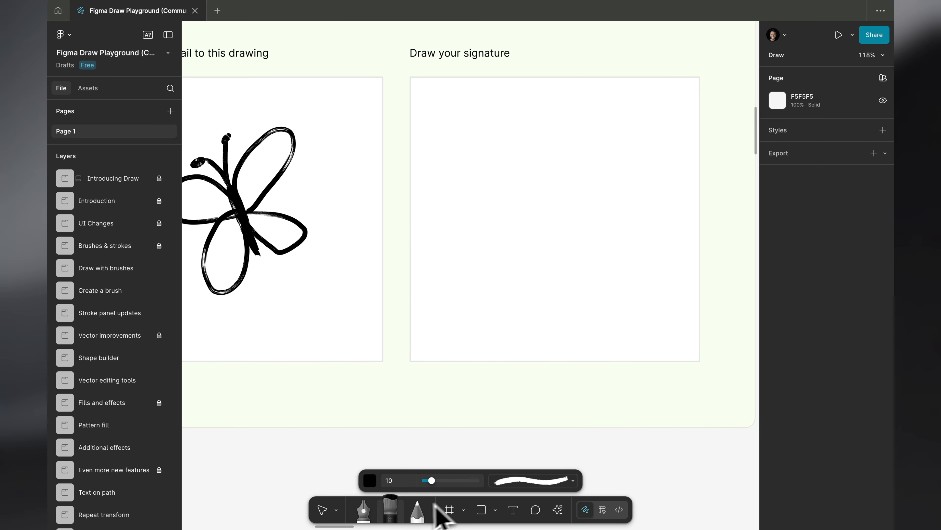
mouse_move(427, 261)
left_mouse_down()
mouse_move(426, 313)
mouse_move(415, 275)
mouse_move(450, 292)
mouse_move(412, 252)
left_mouse_up()
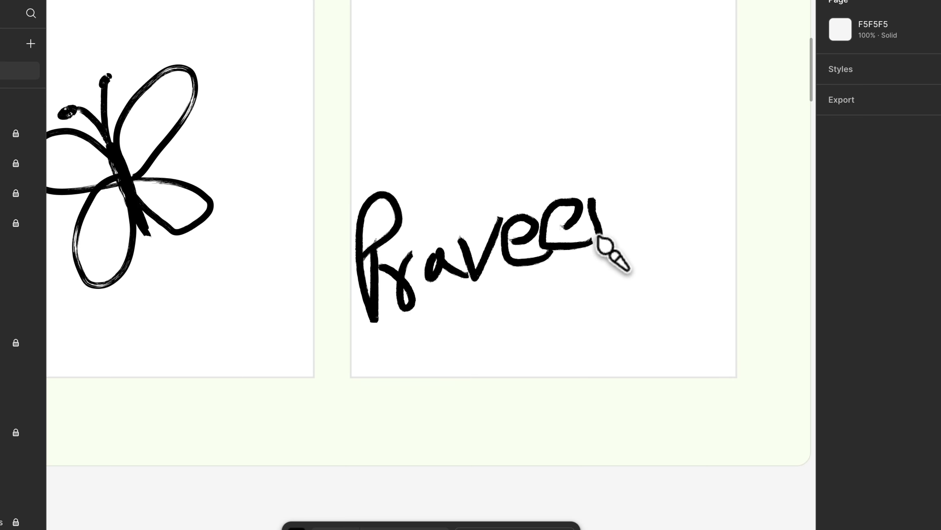
left_click_drag(583, 337, 564, 327)
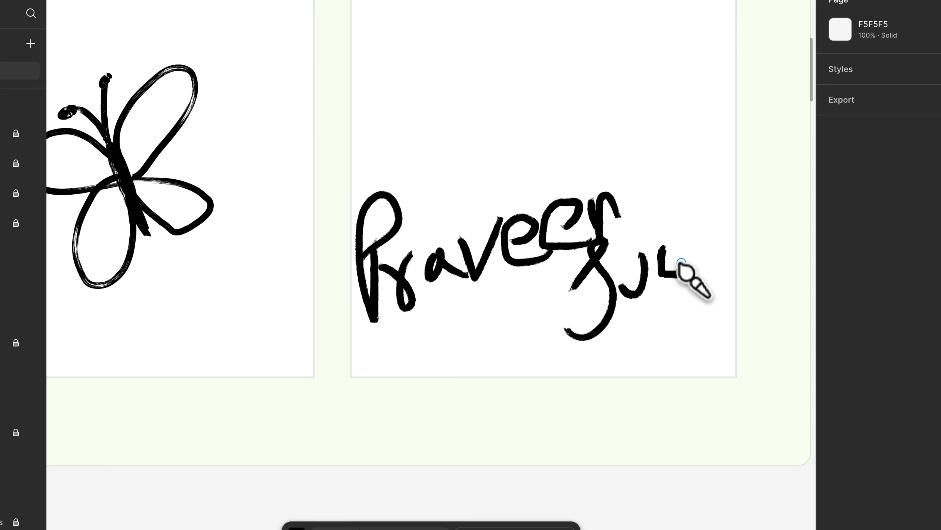
mouse_move(690, 343)
left_mouse_down()
mouse_move(714, 263)
mouse_move(706, 224)
mouse_move(717, 282)
mouse_move(713, 257)
left_mouse_up()
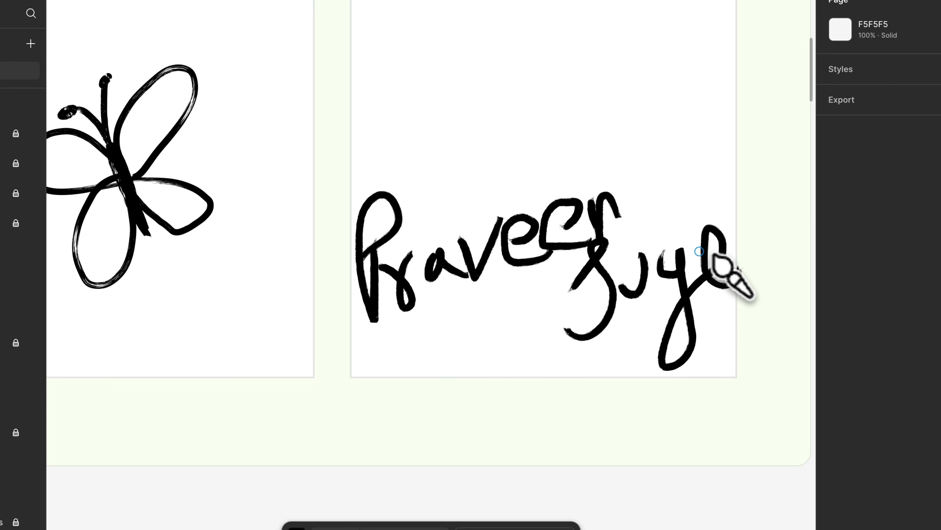
Examine the Create a brush section's instructions and browse the list of available brushes
scroll(602, 226, "down", 5)
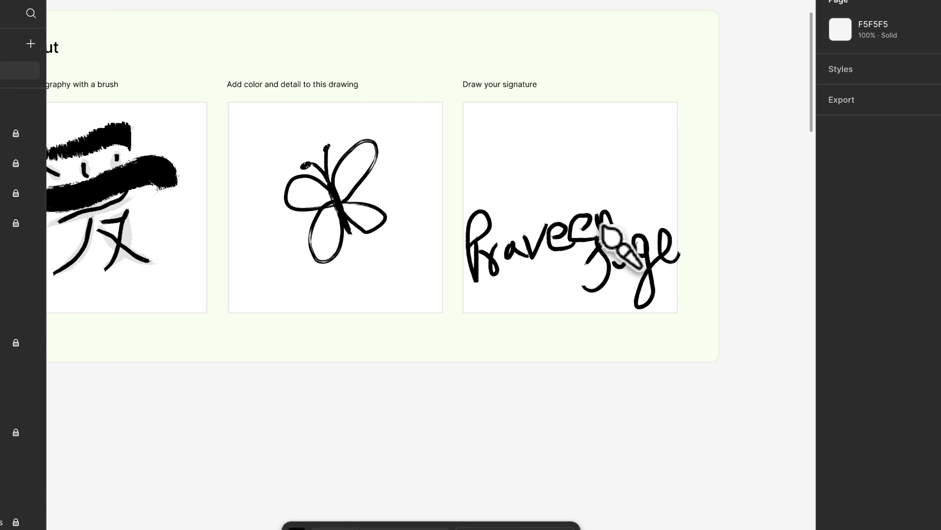
scroll(602, 227, "down", 5)
scroll(602, 227, "down", 8)
scroll(601, 226, "up", 2)
scroll(601, 227, "right", 10)
scroll(601, 227, "up", 5)
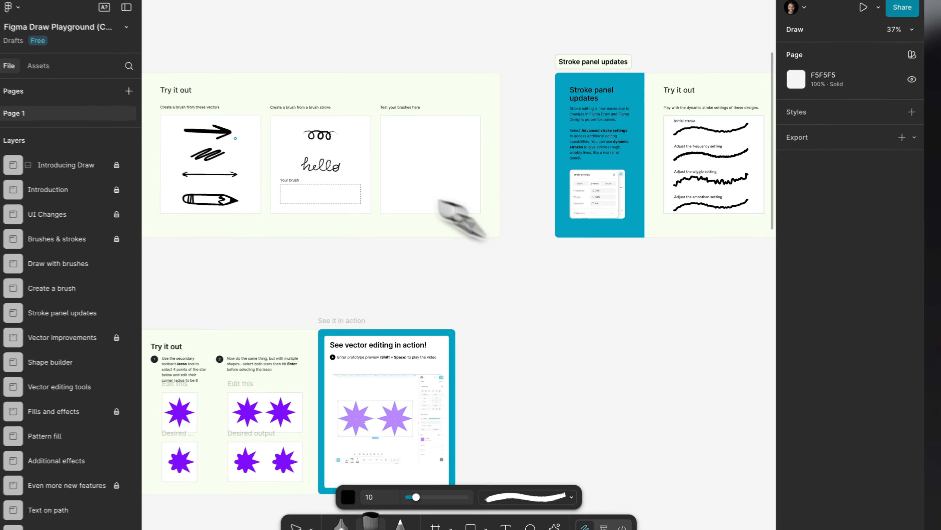
scroll(352, 171, "left", 4)
scroll(264, 146, "up", 6)
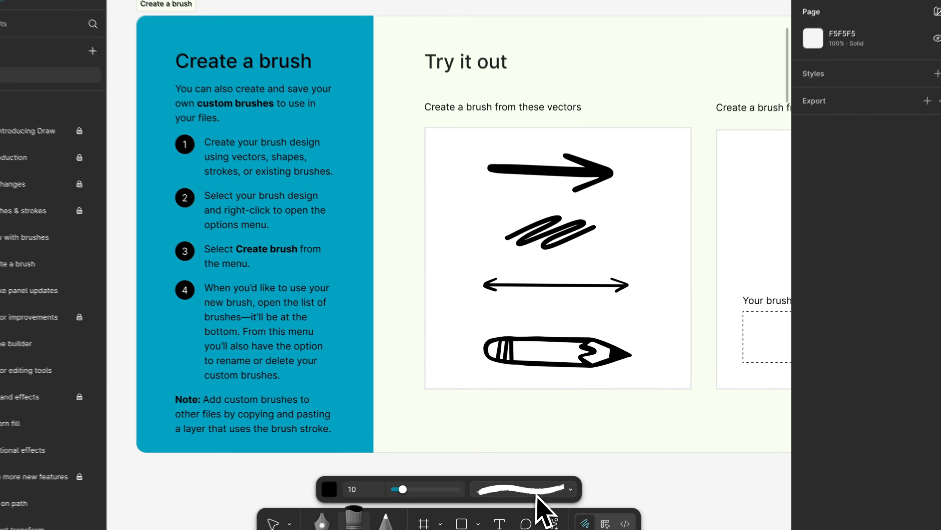
left_click(543, 480)
scroll(538, 445, "down", 10)
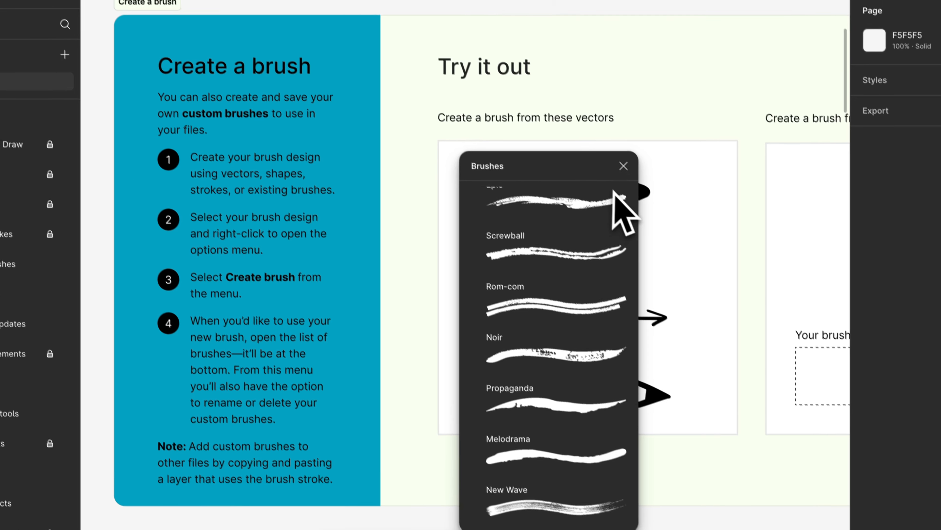
left_click(590, 115)
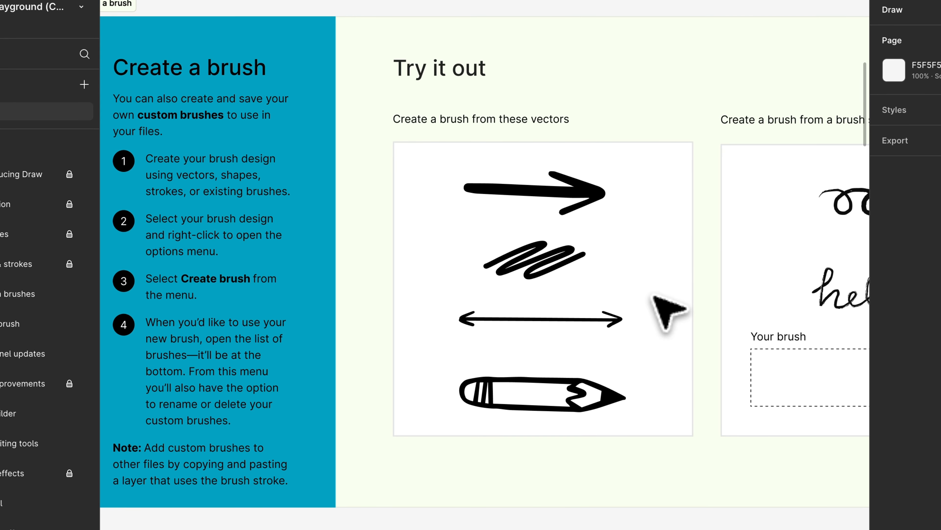
Create a stretch brush from the thick arrow vector and move the arrow toward the left side of its box
left_click(569, 186)
right_click(568, 182)
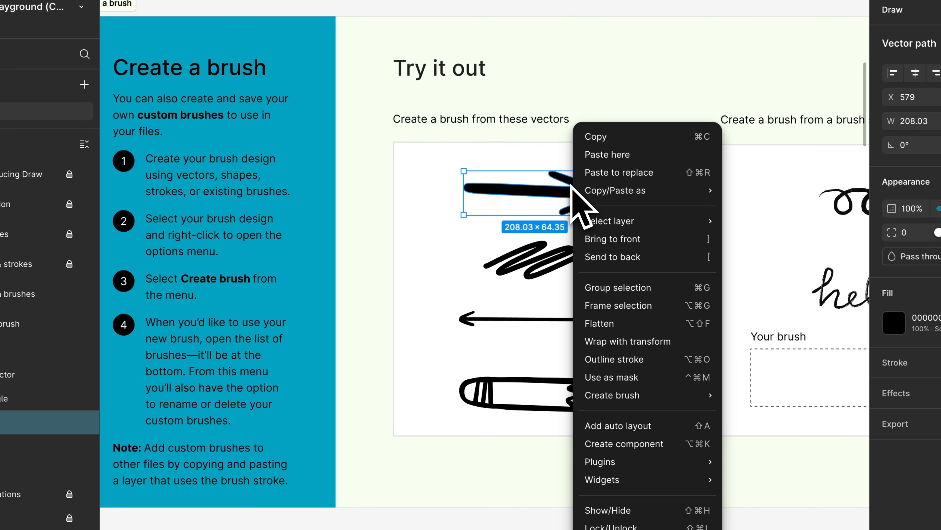
left_click(570, 184)
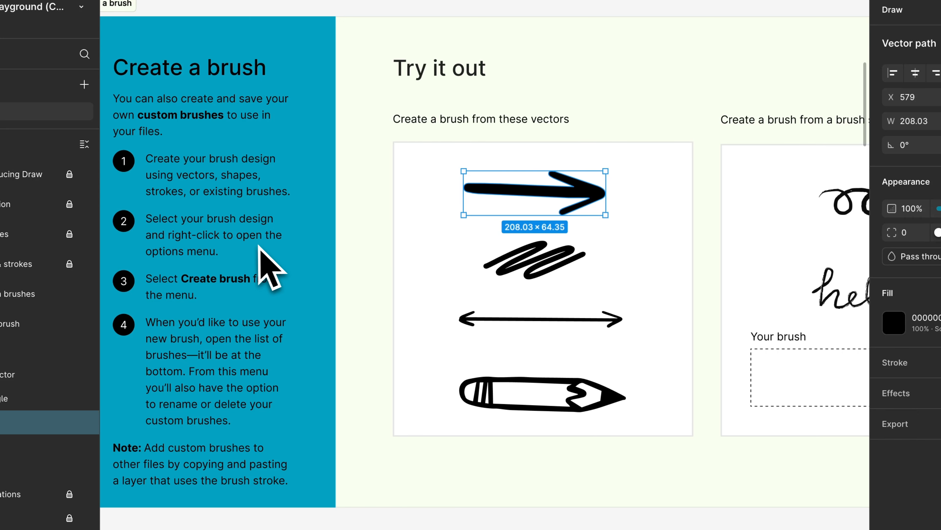
right_click(590, 201)
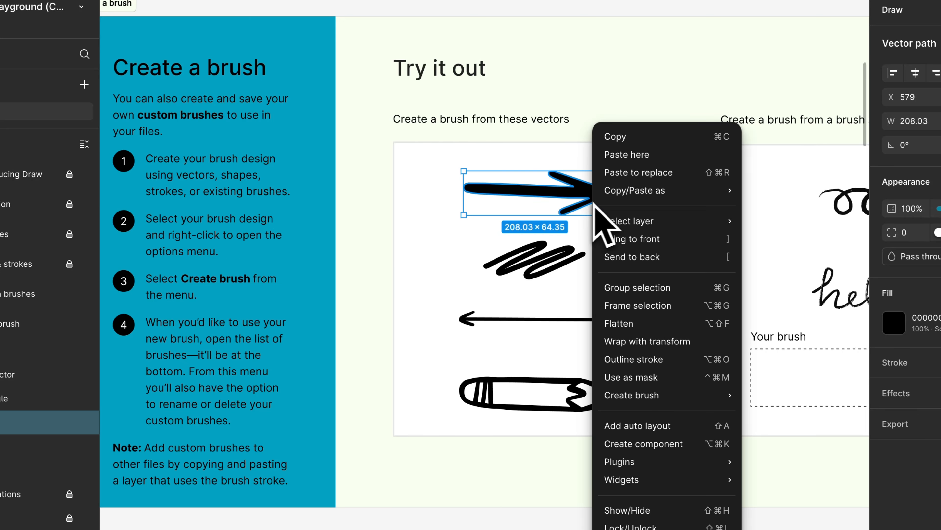
mouse_move(704, 406)
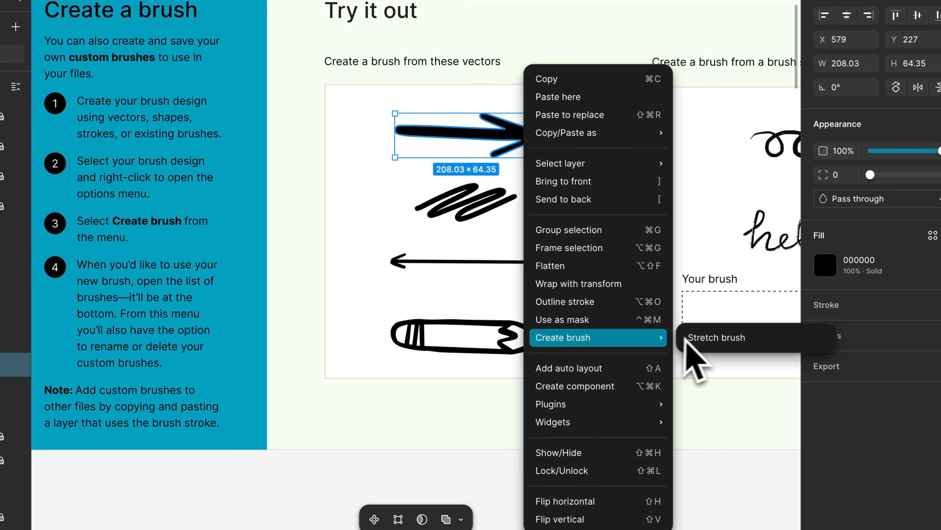
left_click(723, 345)
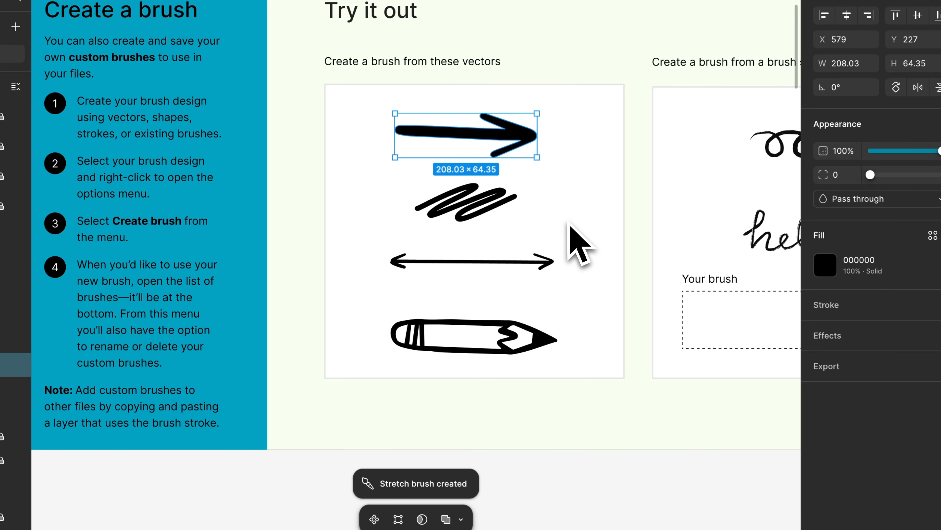
left_click_drag(491, 135, 439, 131)
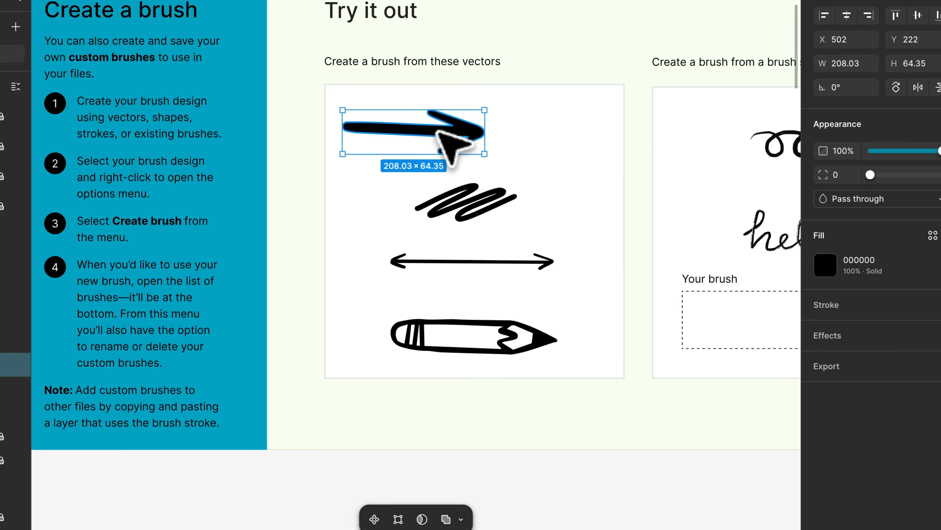
Choose the custom Arrow brush and draw a long curved stroke below the exercise boxes, ending upward
left_click(460, 420)
left_click(325, 523)
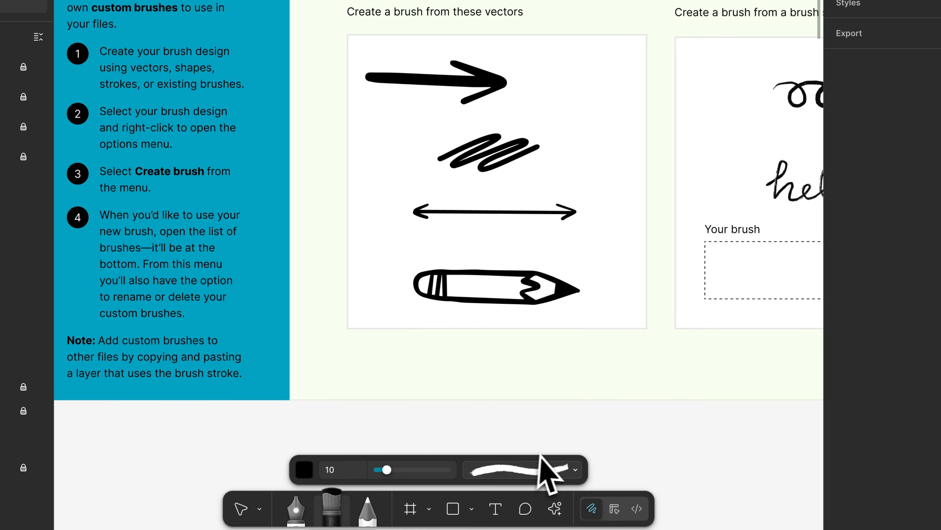
left_click(534, 481)
scroll(567, 262, "down", 10)
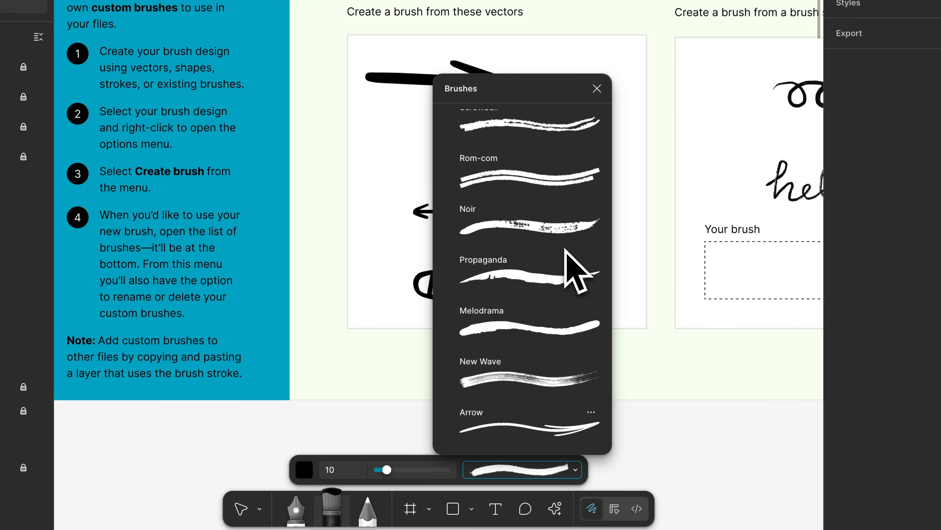
left_click(529, 429)
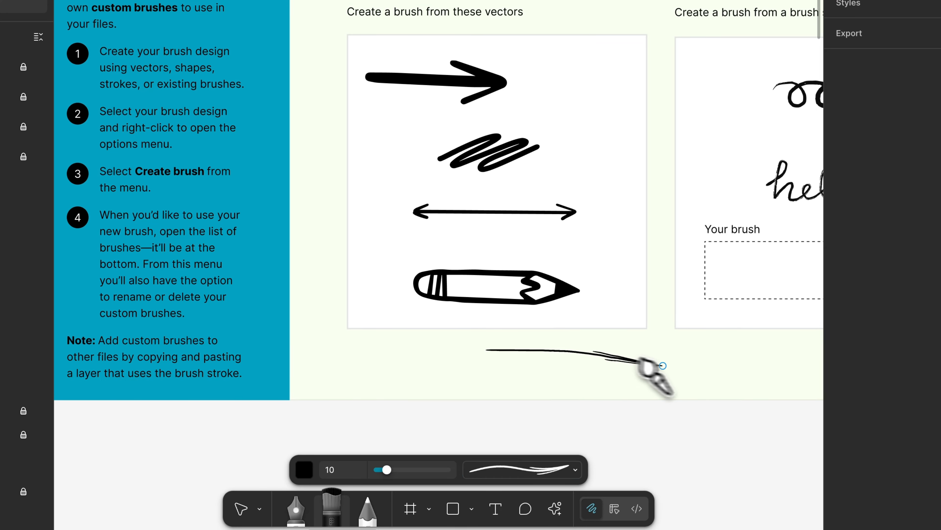
left_click_drag(663, 365, 738, 313)
Check the options available for the custom Arrow brush
left_click(561, 469)
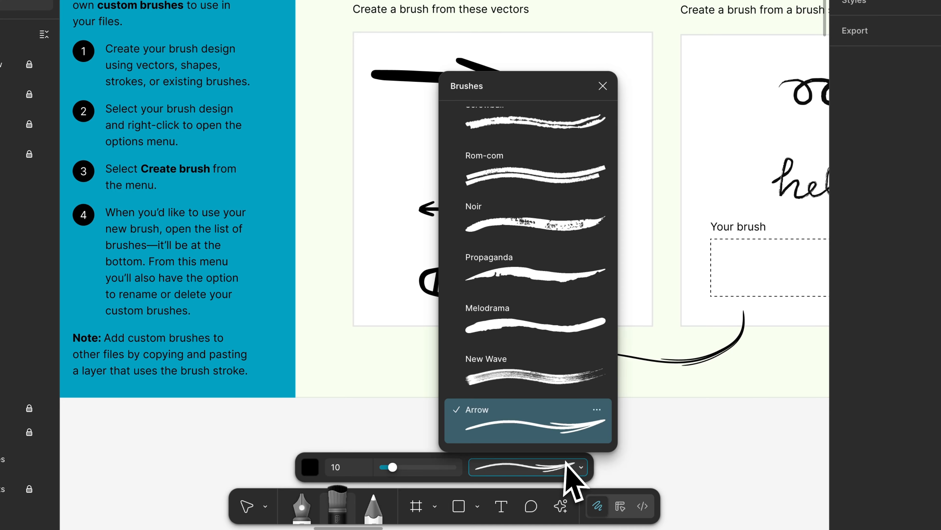
left_click(597, 411)
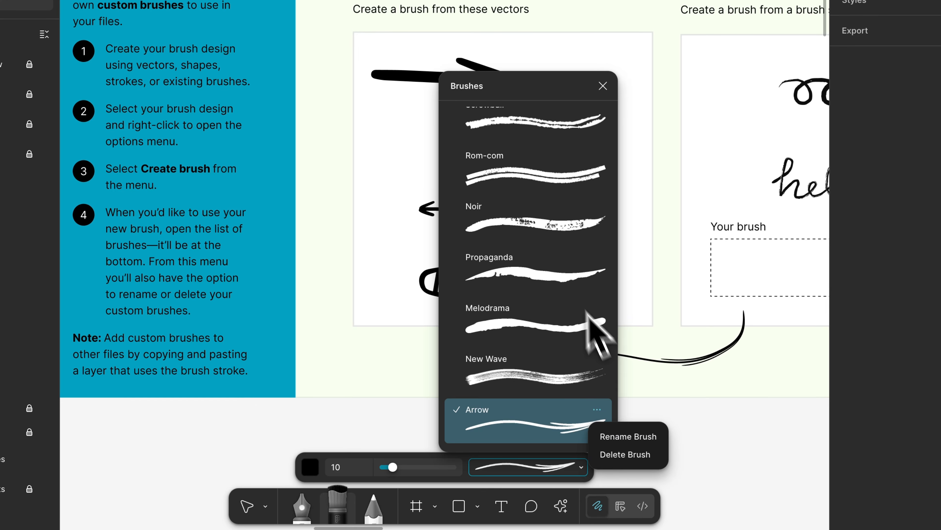
left_click(603, 86)
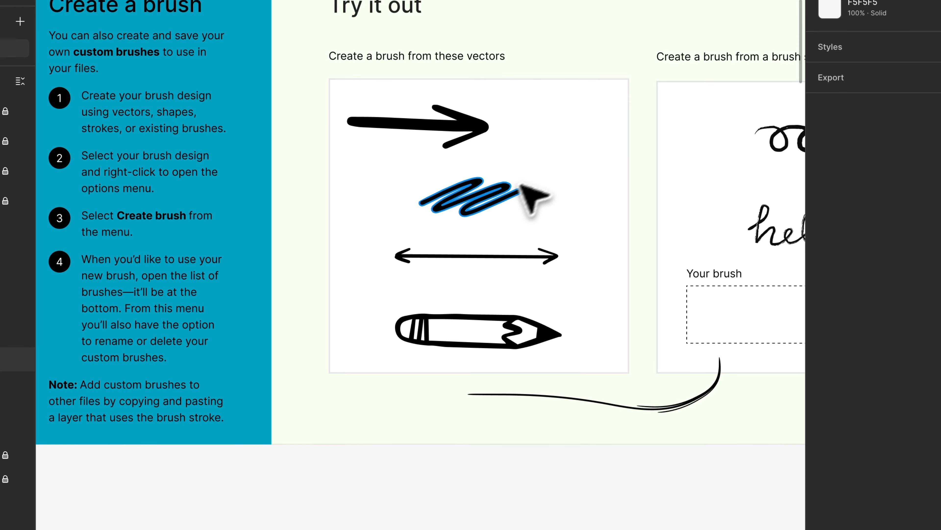
Create a stretch brush from the squiggle vector below the arrow
left_click(480, 204)
right_click(481, 206)
mouse_move(578, 332)
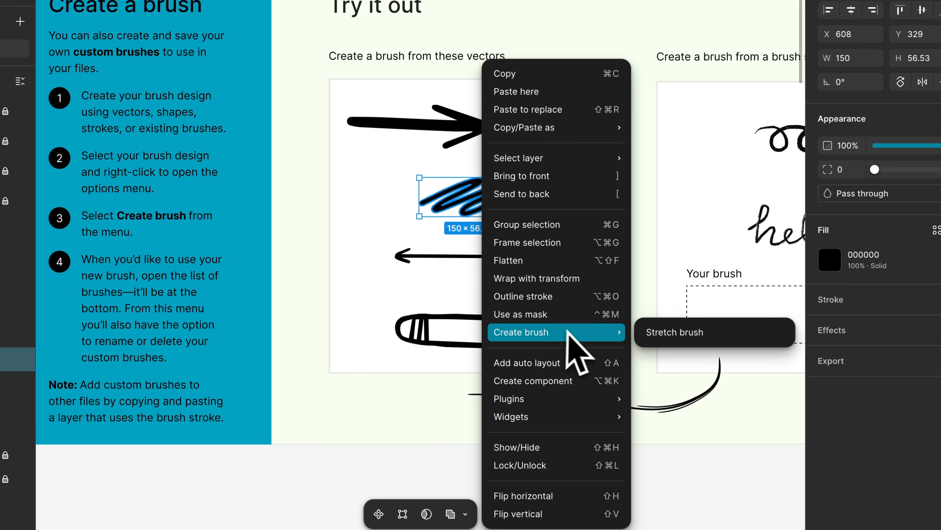
left_click(656, 332)
left_click(511, 486)
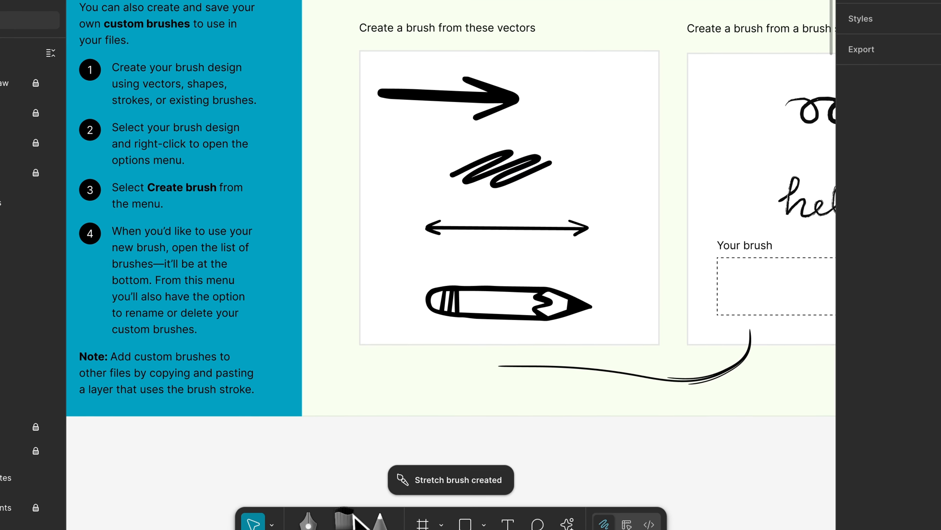
Choose the custom squiggle brush and draw test strokes below and along the right edge of the vectors box
key("b")
left_click(548, 482)
left_click(550, 447)
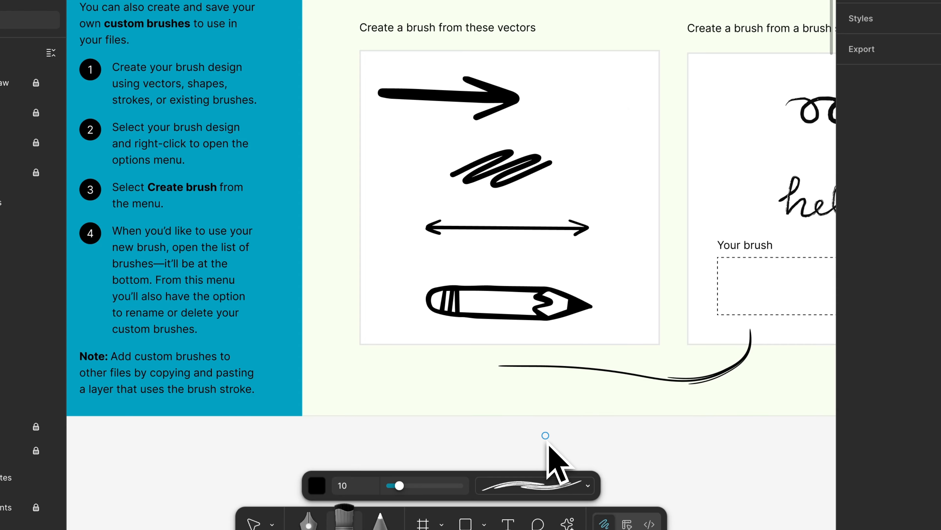
mouse_move(479, 377)
left_mouse_down()
mouse_move(500, 441)
mouse_move(358, 382)
mouse_move(417, 384)
left_mouse_up()
mouse_move(602, 154)
left_mouse_down()
mouse_move(644, 270)
mouse_move(638, 339)
left_mouse_up()
Draw loose looping handwriting with the squiggle brush in the Your brush area
scroll(667, 130, "right", 4)
scroll(668, 131, "down", 2)
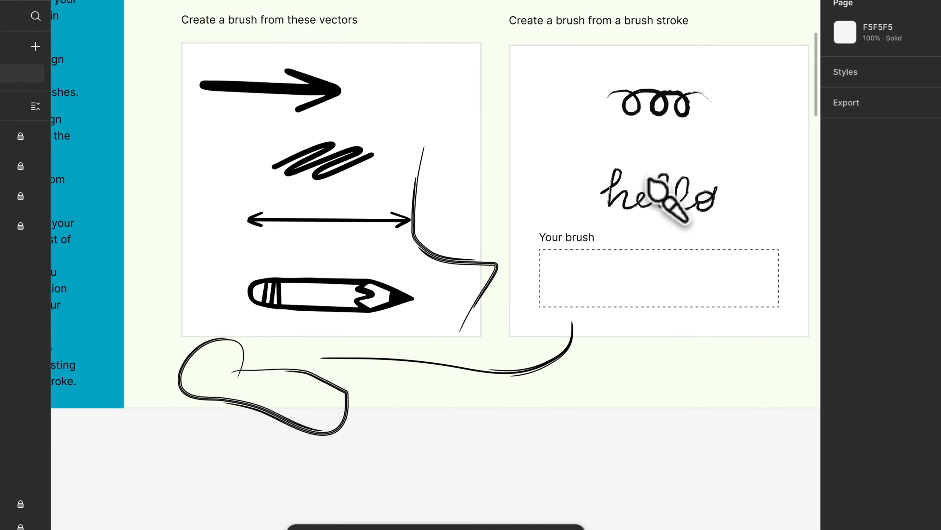
left_click_drag(580, 210, 601, 213)
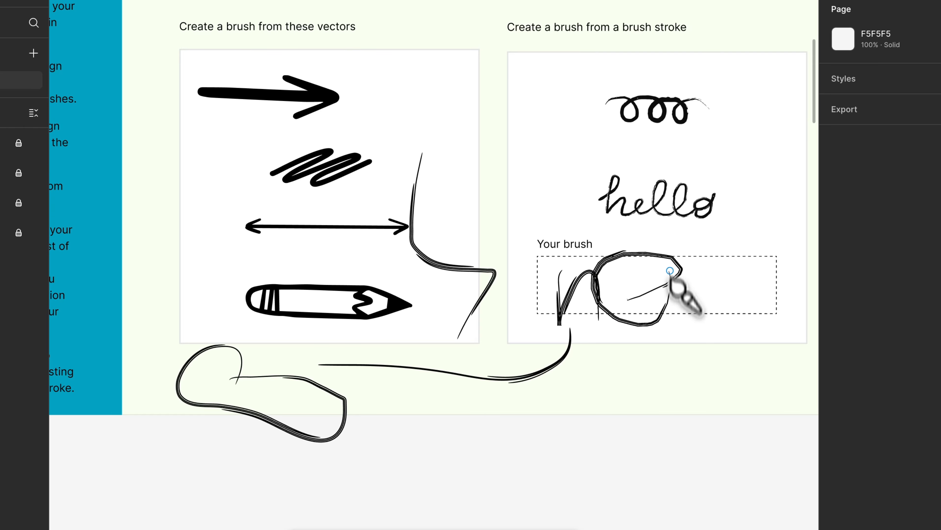
left_click_drag(670, 271, 670, 271)
Switch to the Move tool and examine the Stroke panel updates section's Frequency, Wiggle and Smoothen settings and sample strokes
scroll(431, 346, "down", 3)
scroll(420, 347, "right", 10)
scroll(404, 327, "down", 3)
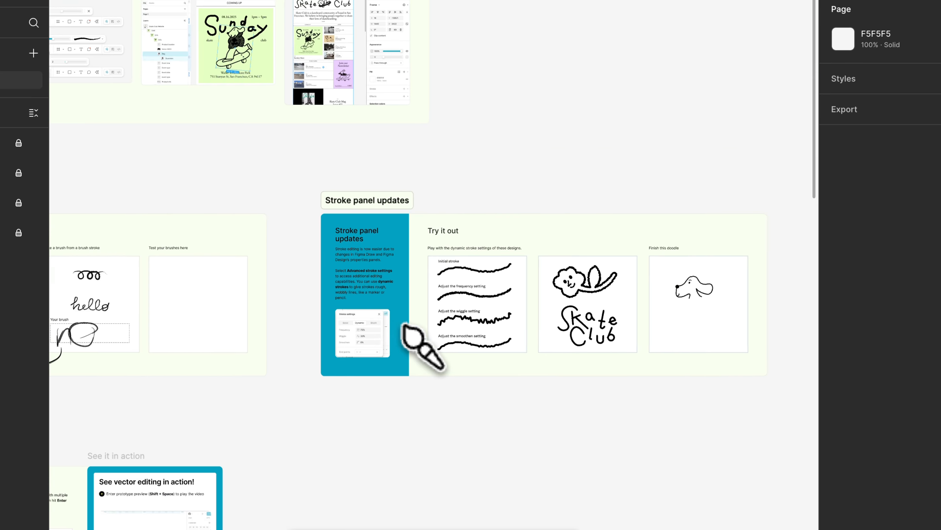
scroll(404, 327, "up", 5)
key("v")
scroll(278, 148, "down", 1)
scroll(278, 149, "left", 1)
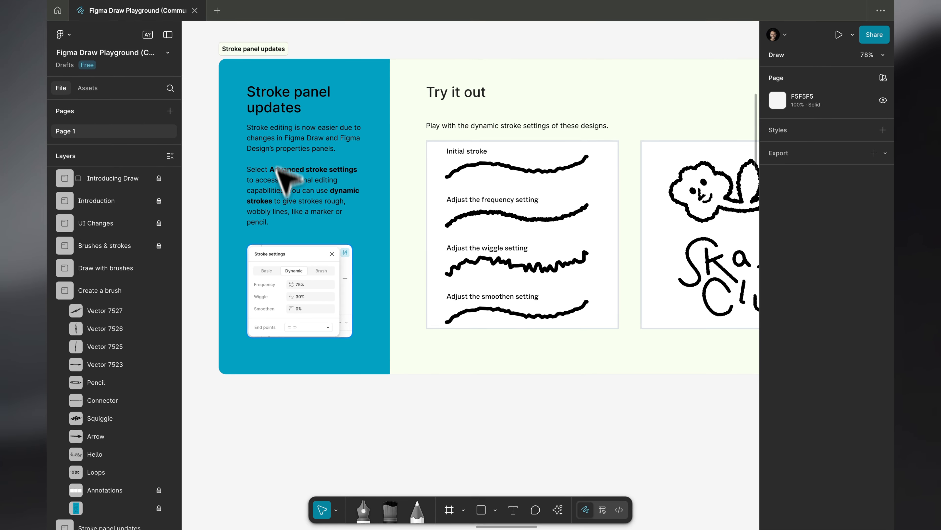
scroll(298, 311, "up", 4)
scroll(302, 314, "up", 8)
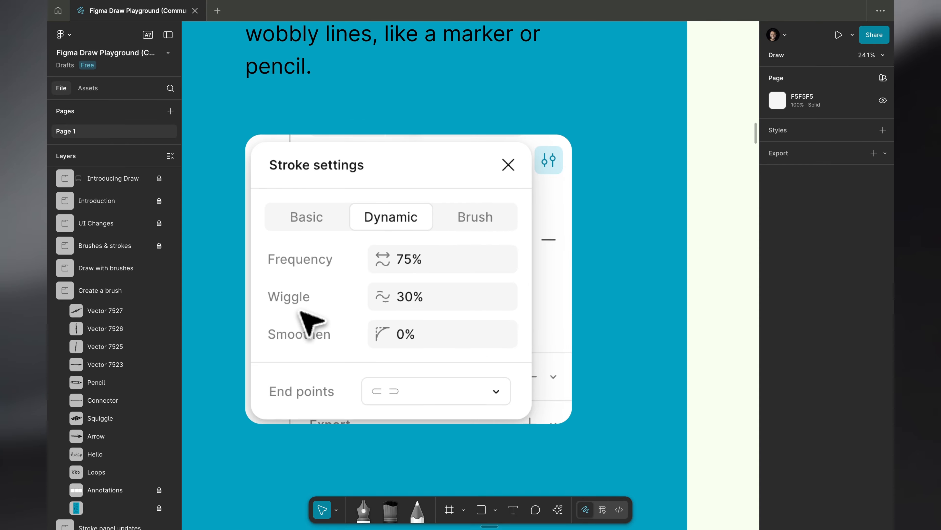
scroll(376, 324, "down", 10)
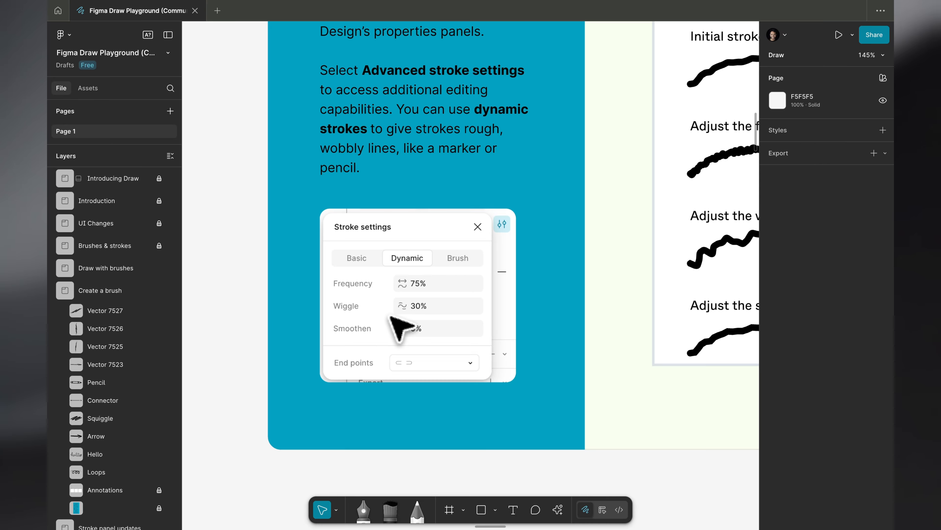
scroll(399, 326, "right", 3)
scroll(401, 326, "up", 1)
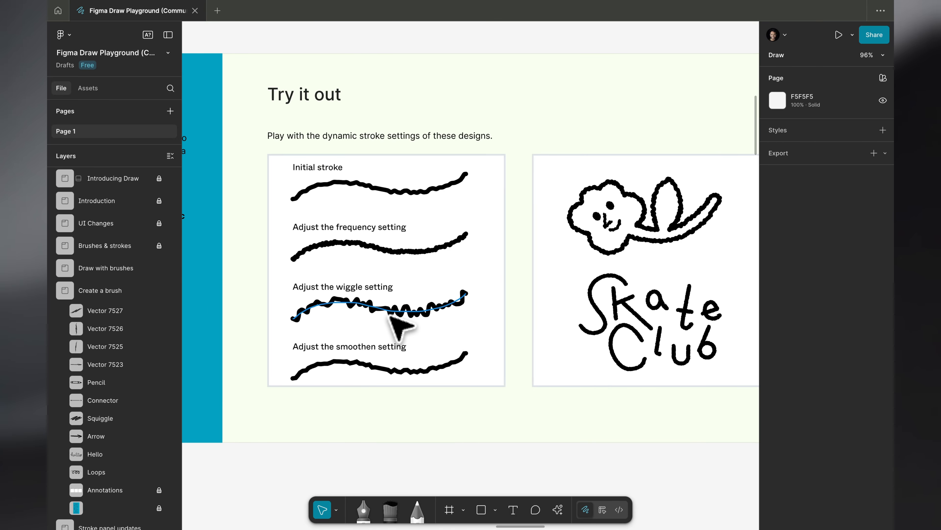
scroll(399, 325, "left", 3)
scroll(402, 322, "down", 1)
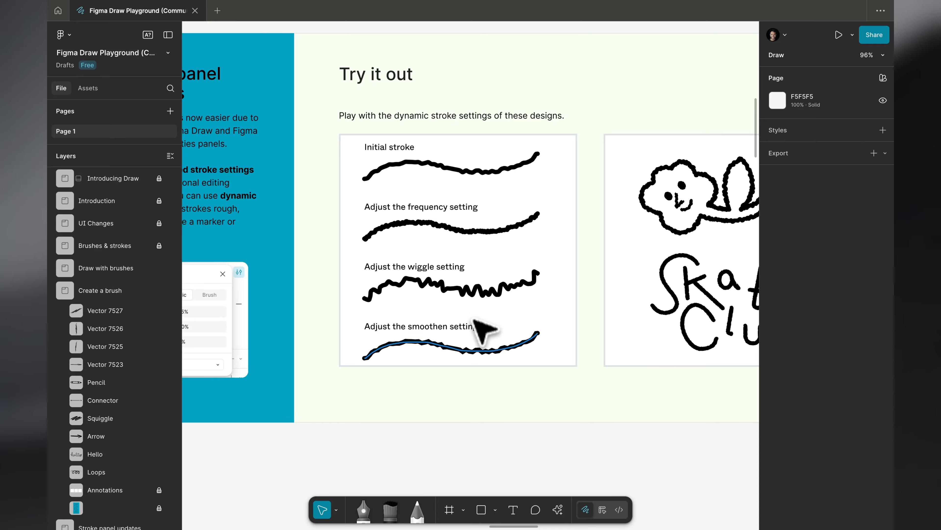
Select all the individual letter vectors of the Skate Club lettering beneath the flower drawing
scroll(474, 320, "right", 5)
scroll(473, 341, "up", 1)
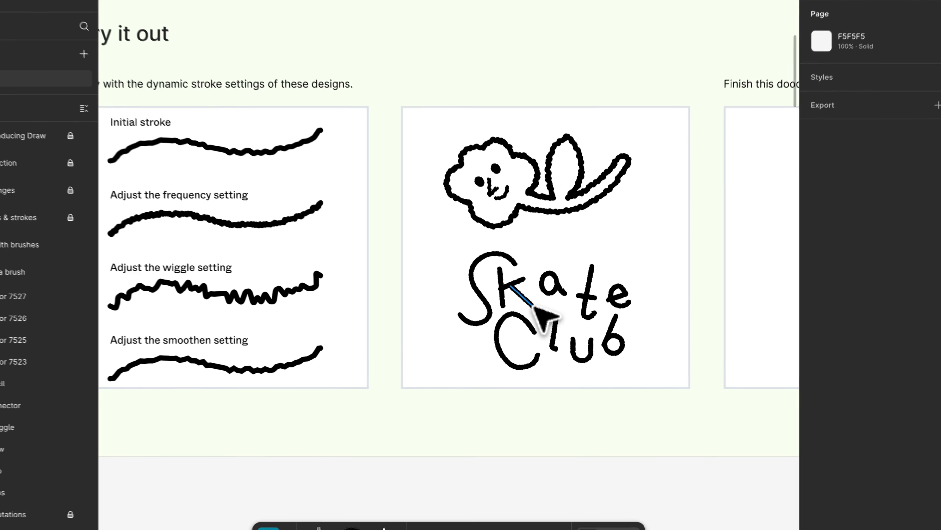
left_click(551, 327)
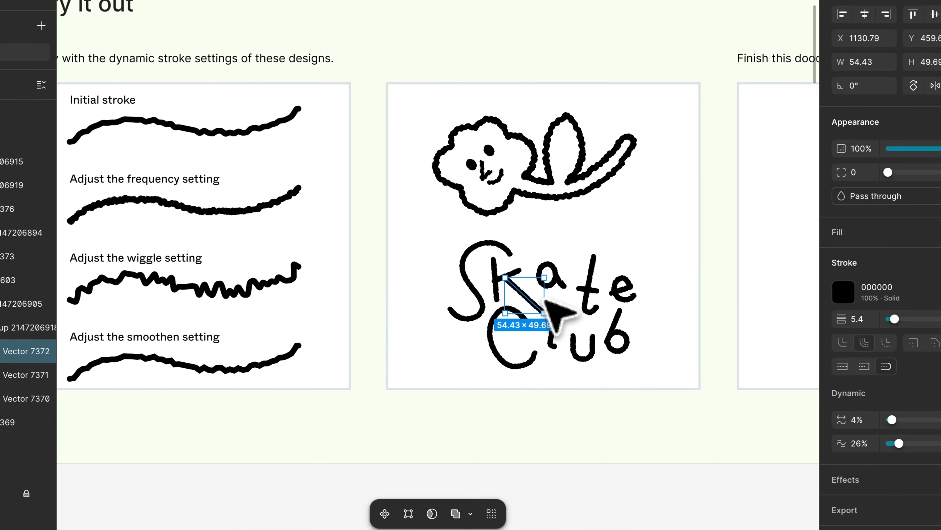
key("super+alt+a")
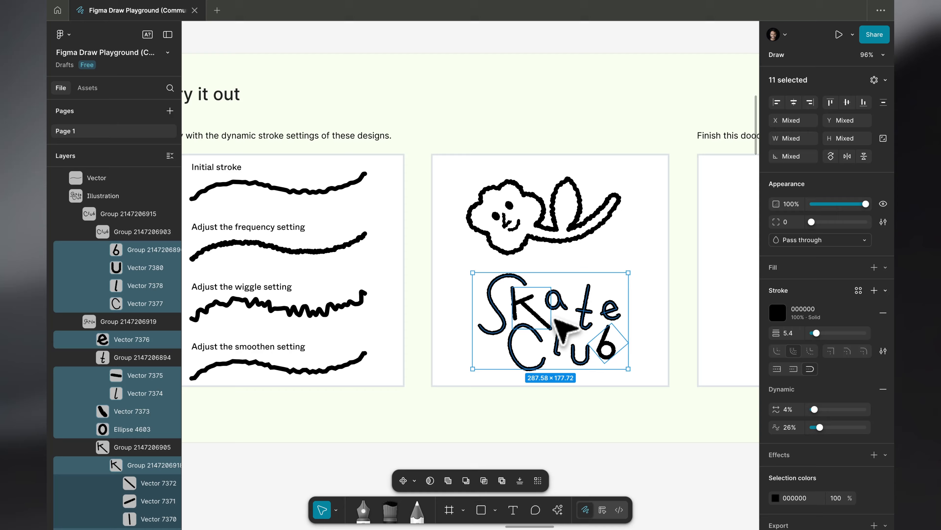
key("Return")
key("Return")
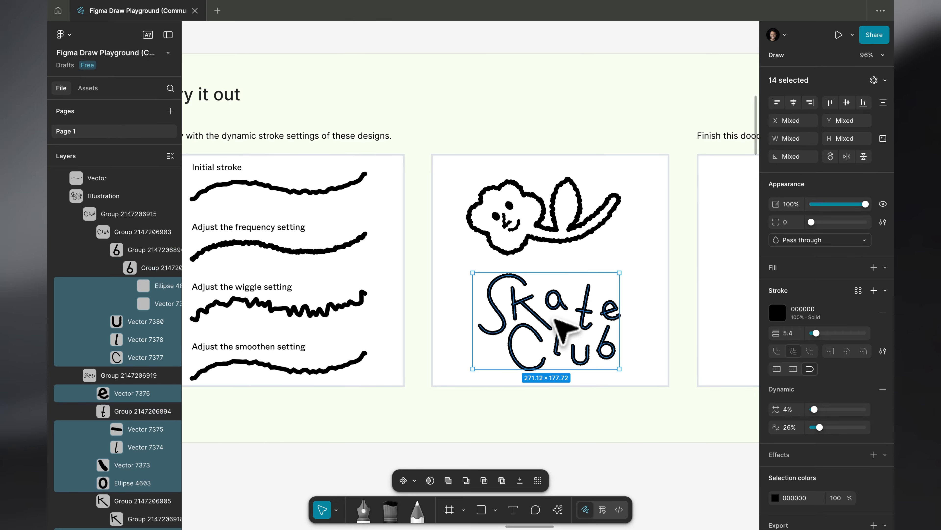
key("Return")
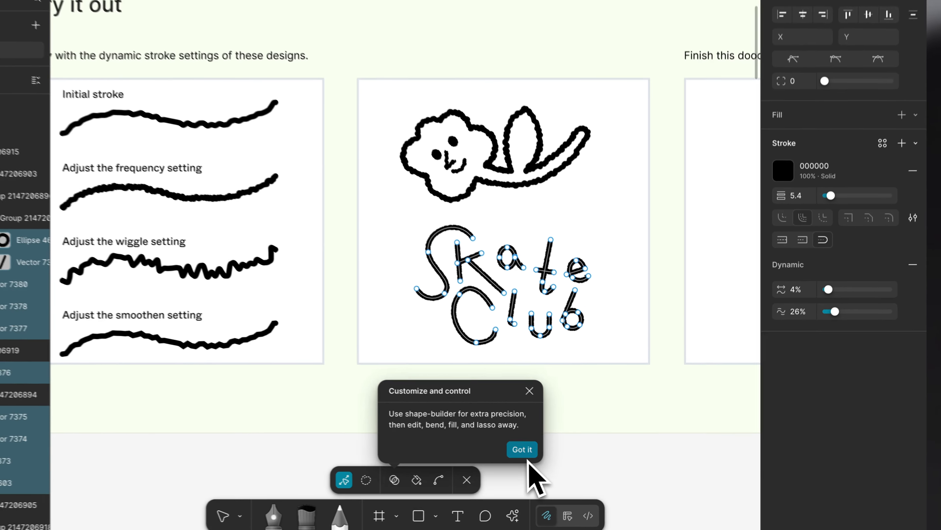
left_click(565, 456)
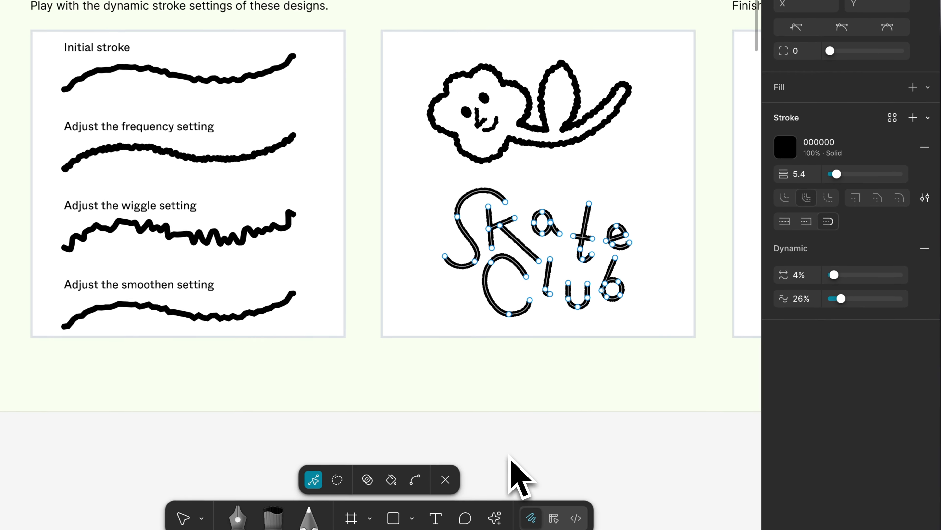
key("Escape")
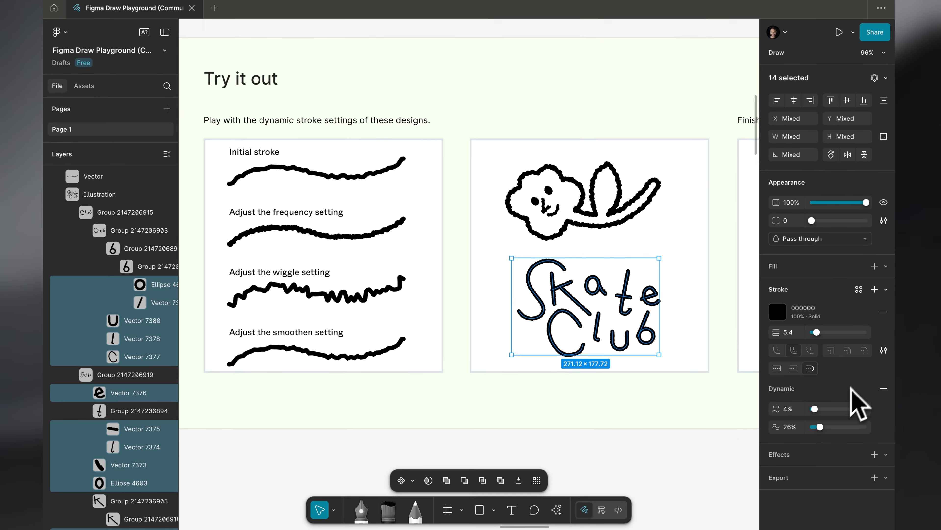
Examine the Stroke panel updates section's text on advanced stroke settings and dynamic strokes alongside its sample strokes
scroll(583, 410, "left", 10)
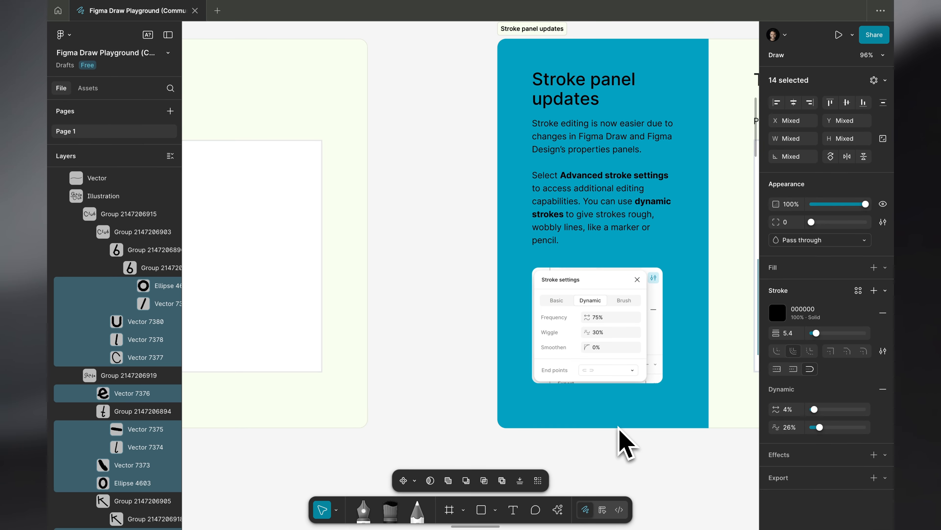
scroll(620, 435, "right", 5)
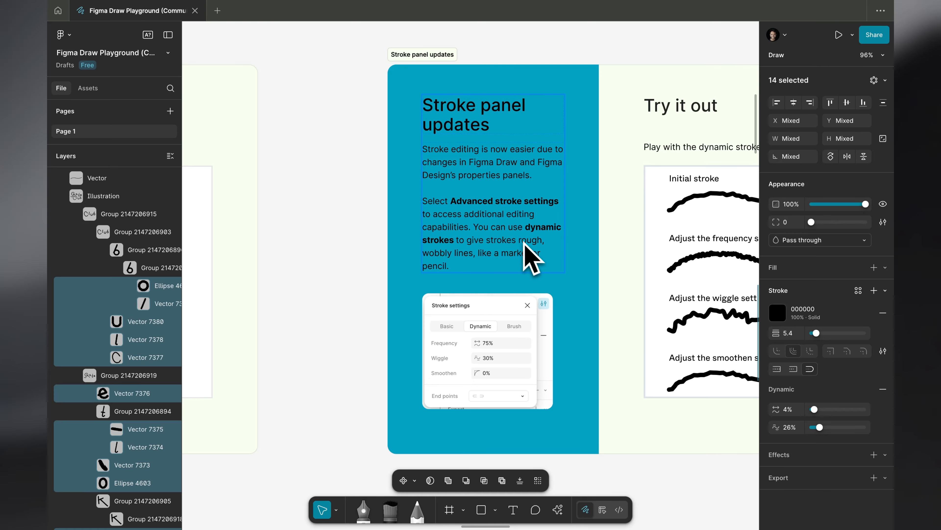
scroll(528, 244, "right", 15)
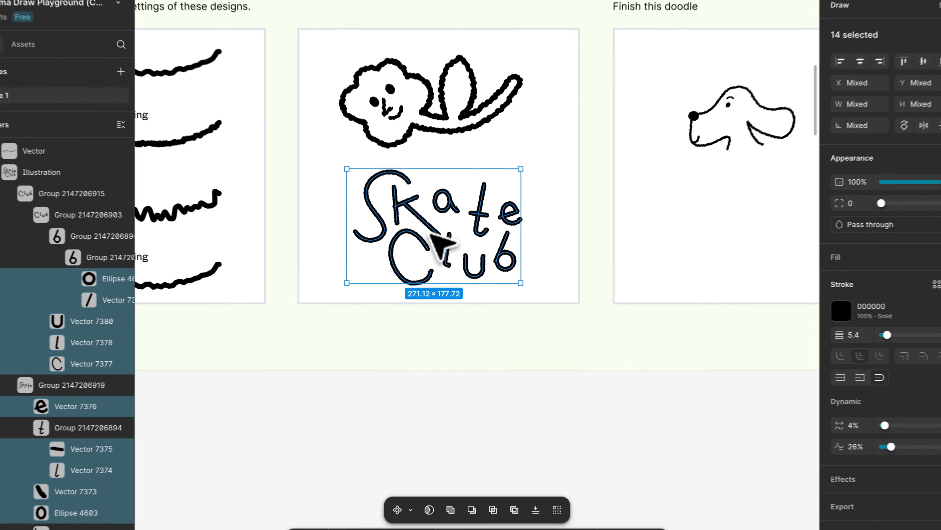
right_click(433, 230)
key("Escape")
scroll(349, 316, "left", 15)
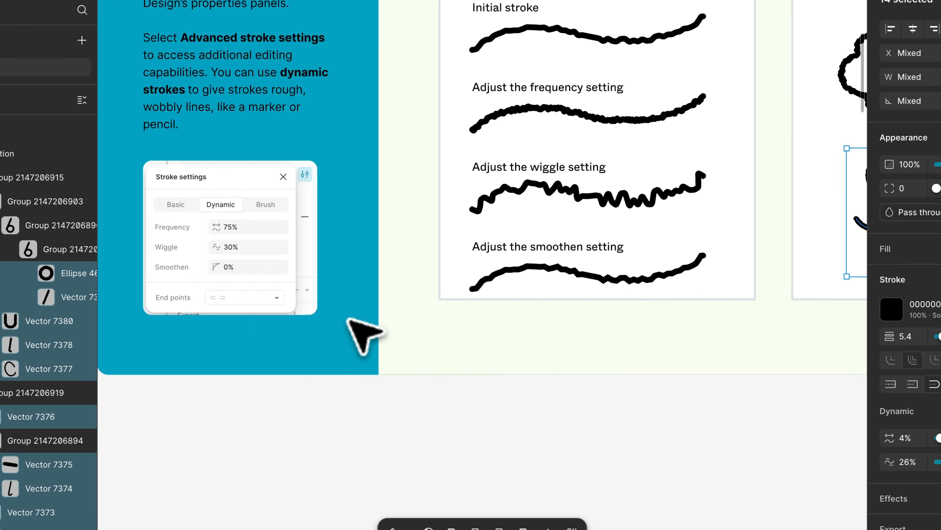
scroll(348, 315, "up", 2)
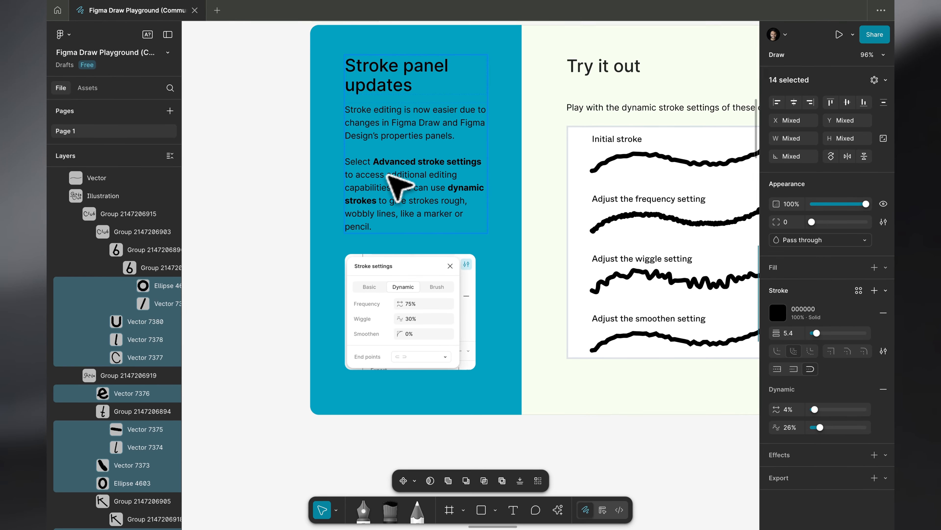
scroll(443, 187, "right", 12)
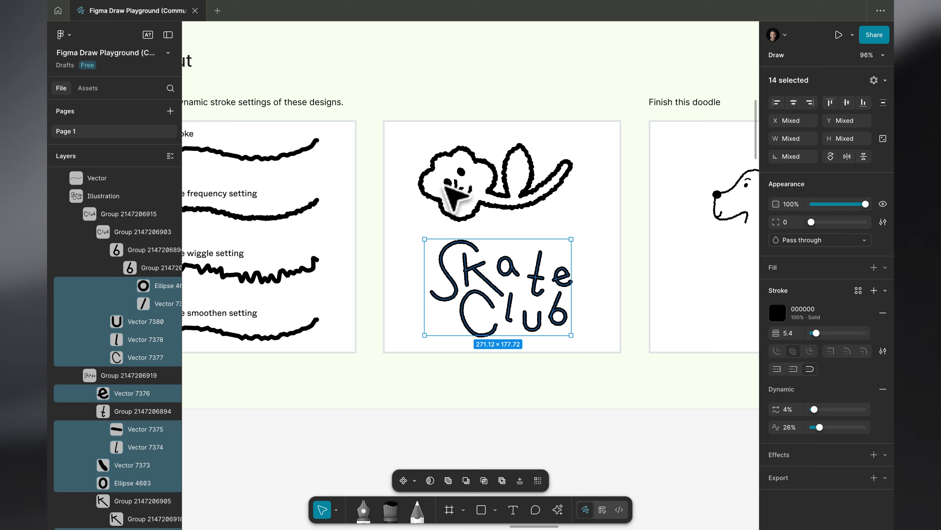
scroll(455, 196, "right", 4)
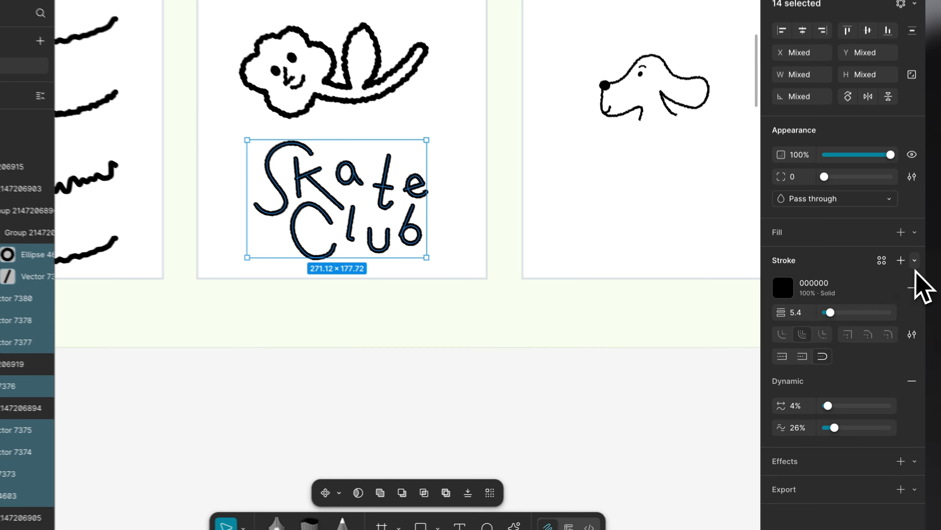
Try a brush stroke on the Skate Club lettering, and set its dynamic stroke frequency to 34%
left_click(885, 290)
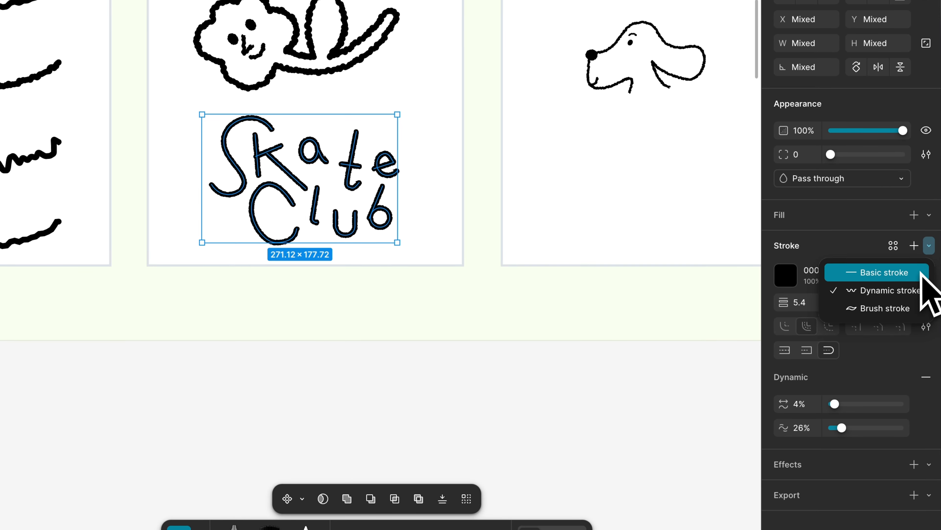
left_click(900, 311)
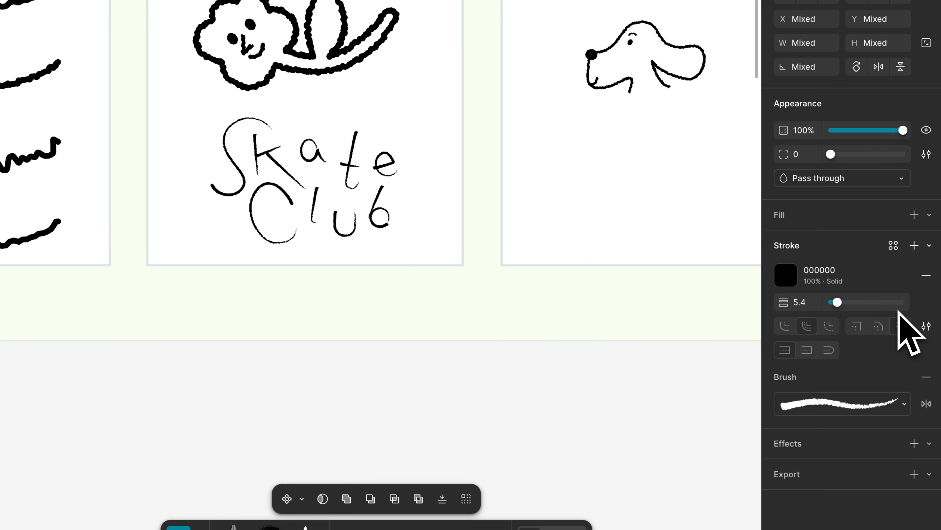
left_click(927, 325)
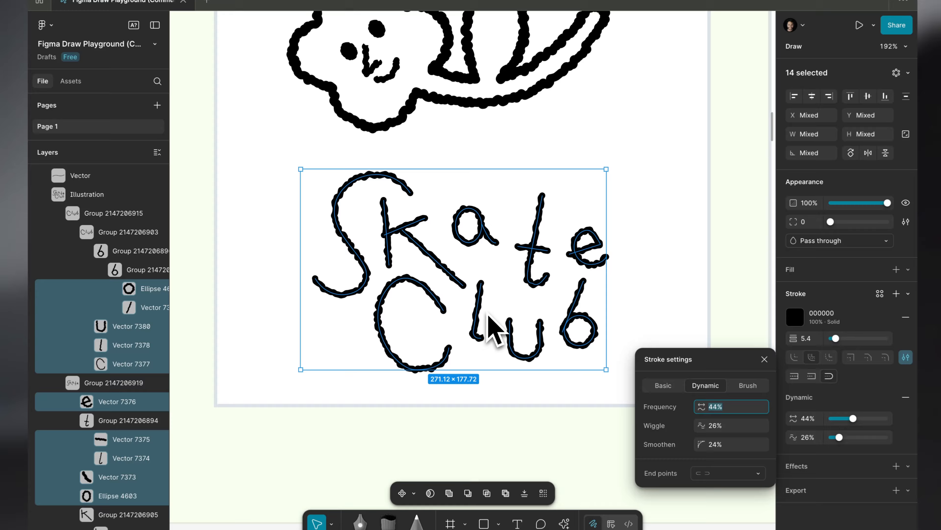
key("shift+Down")
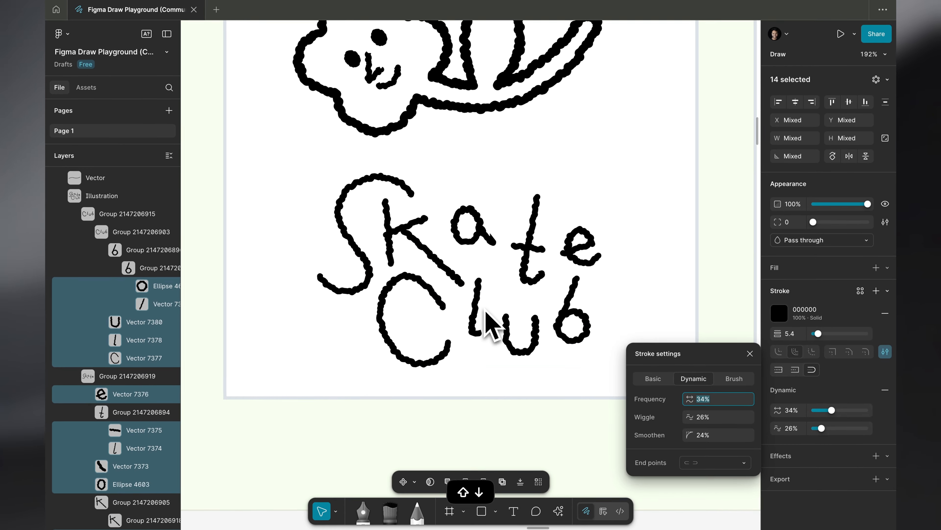
key("shift+Down")
key("shift+Down")
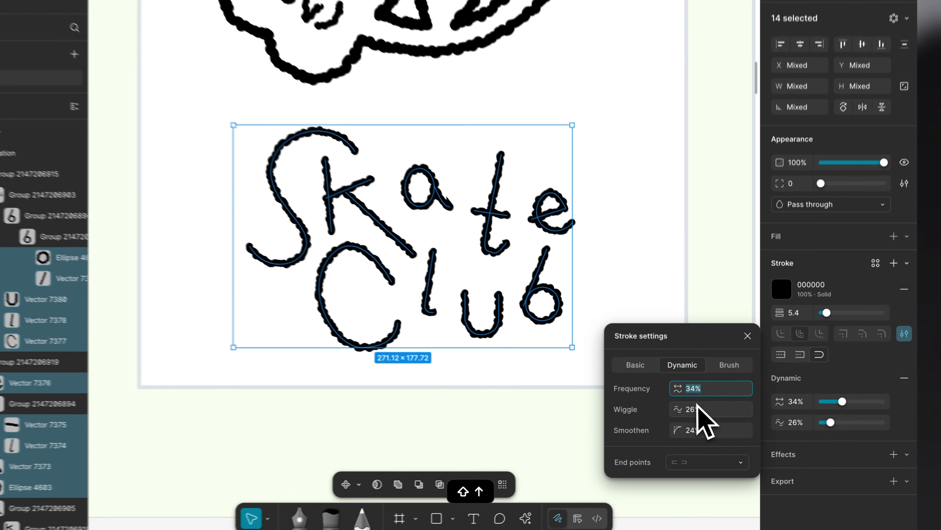
Raise the Skate Club lettering's dynamic stroke wiggle to 56% and its smoothen value to 44%
left_click(721, 416)
key("shift+Up")
key("shift+Up")
key("shift+Up")
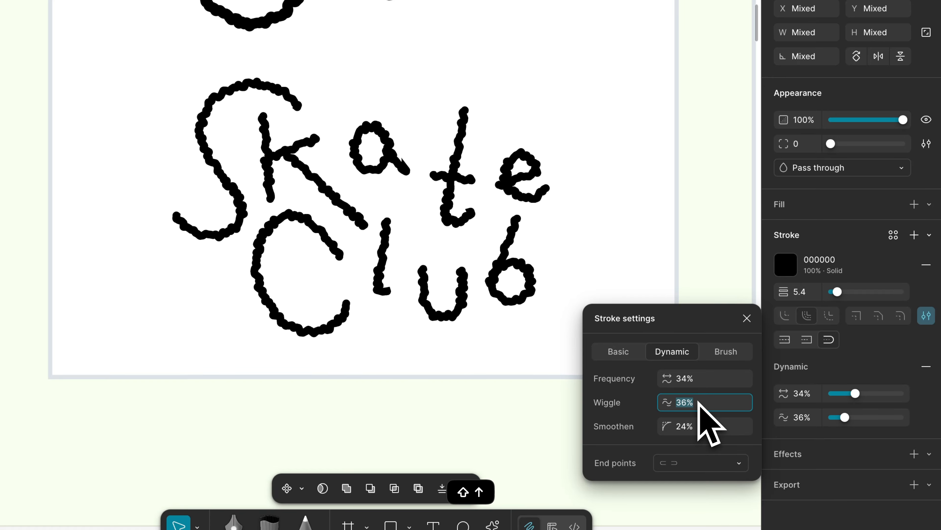
key("shift+Up")
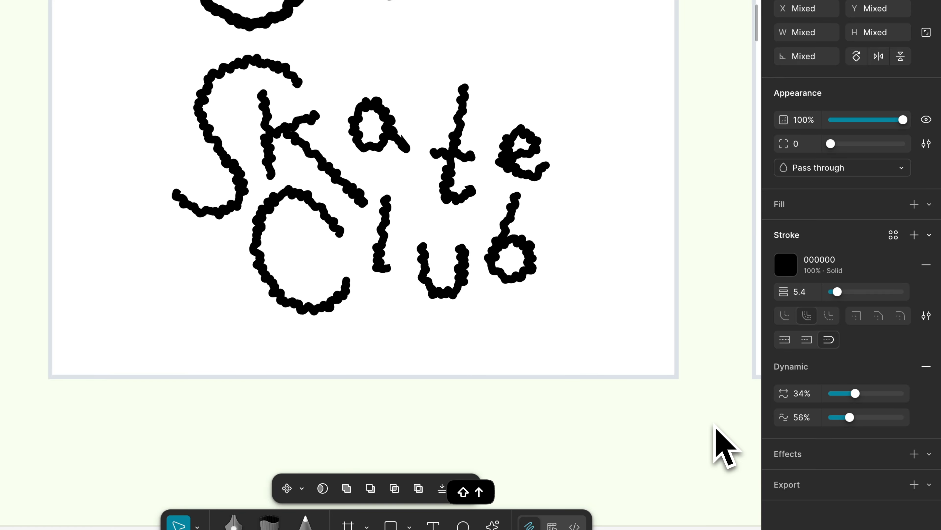
Try the Brush and Basic stroke types on the Skate Club lettering, return it to Dynamic, and close the stroke settings
left_click(925, 316)
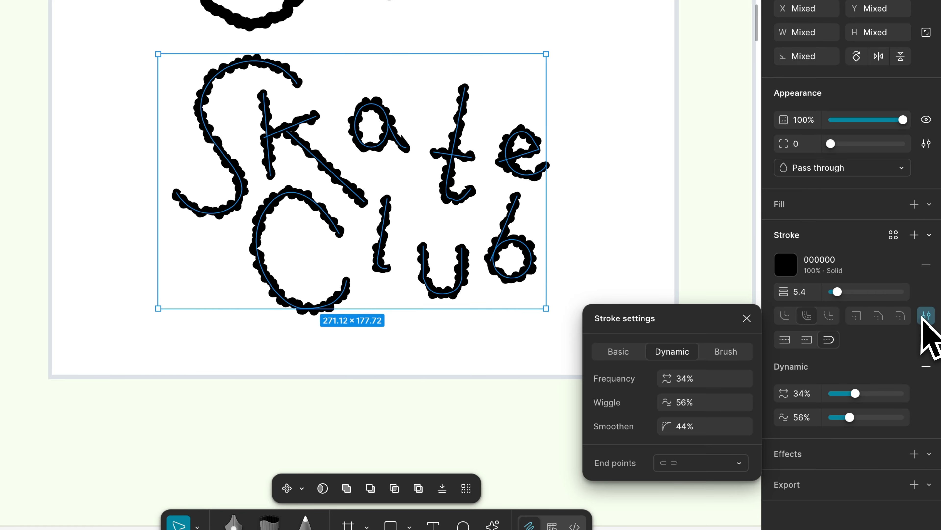
left_click(727, 357)
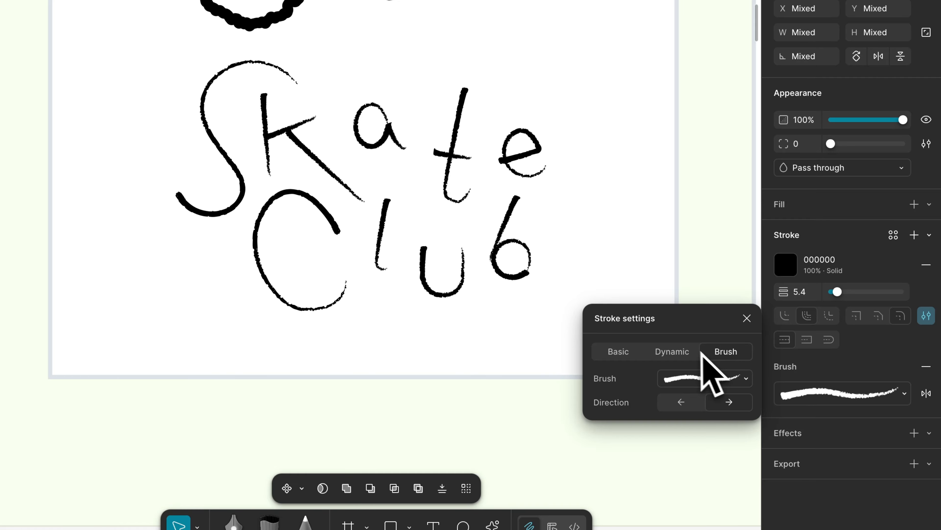
left_click(678, 350)
left_click(631, 351)
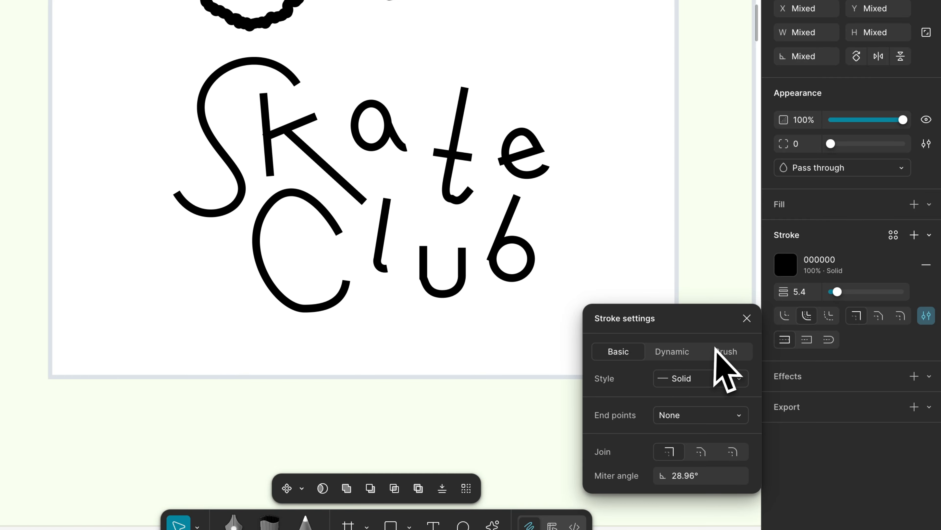
left_click(692, 354)
left_click(747, 318)
Deselect the lettering and look over the Finish this doodle exercise with the dog head
scroll(456, 330, "down", 8)
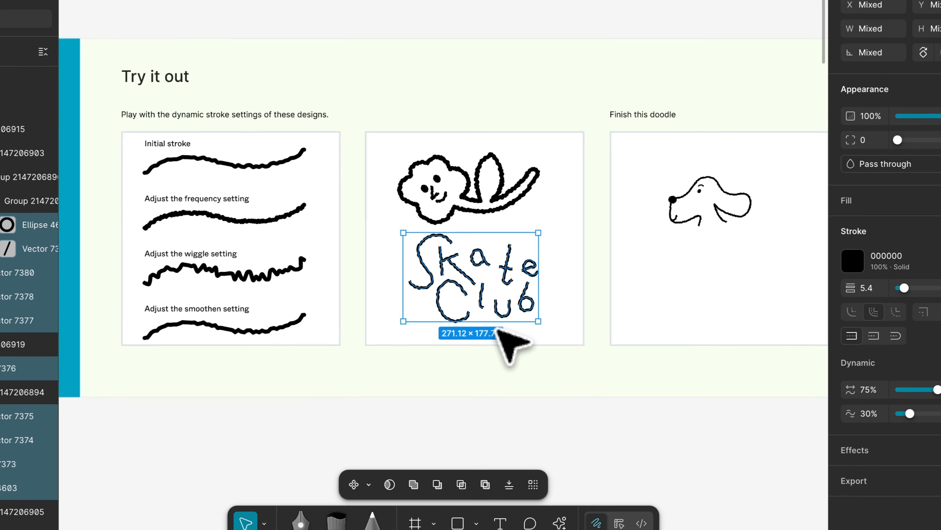
scroll(431, 331, "right", 7)
scroll(430, 332, "up", 3)
scroll(503, 329, "up", 3)
scroll(503, 330, "up", 3)
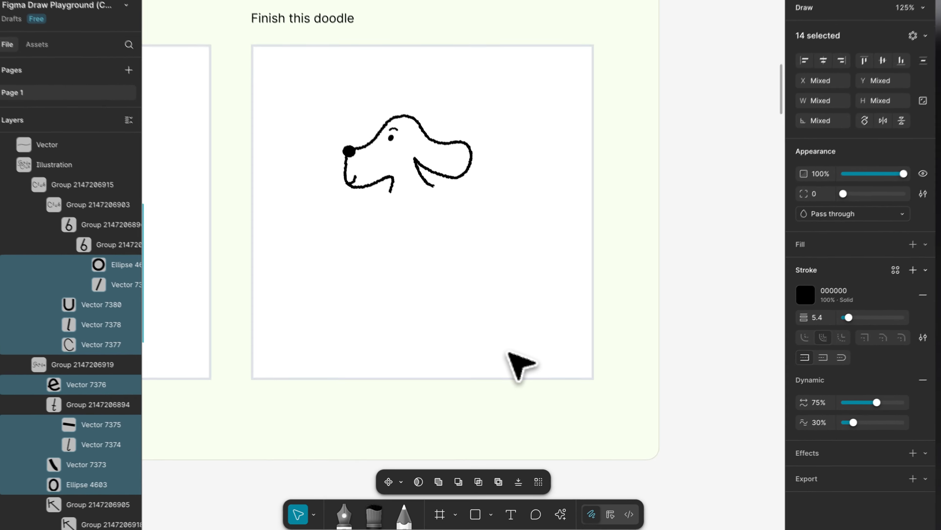
left_click(439, 210)
scroll(438, 208, "left", 3)
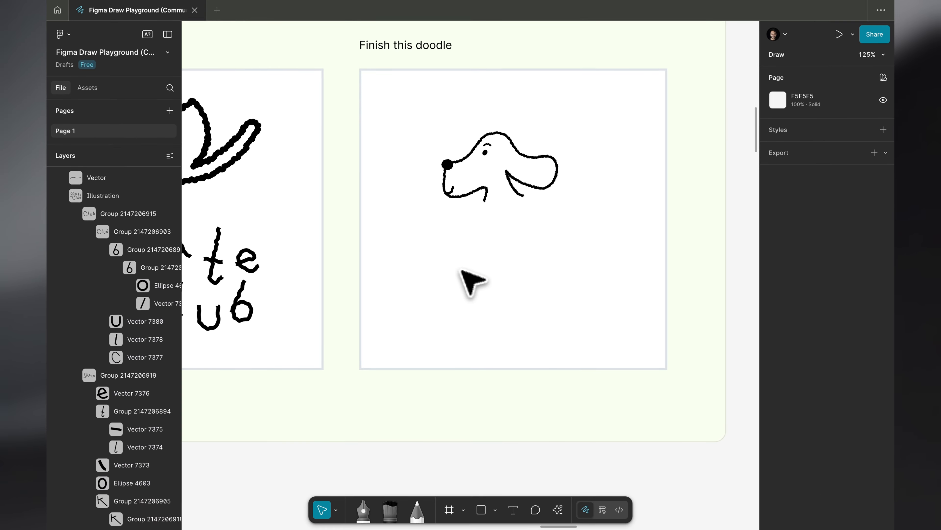
scroll(557, 220, "down", 10)
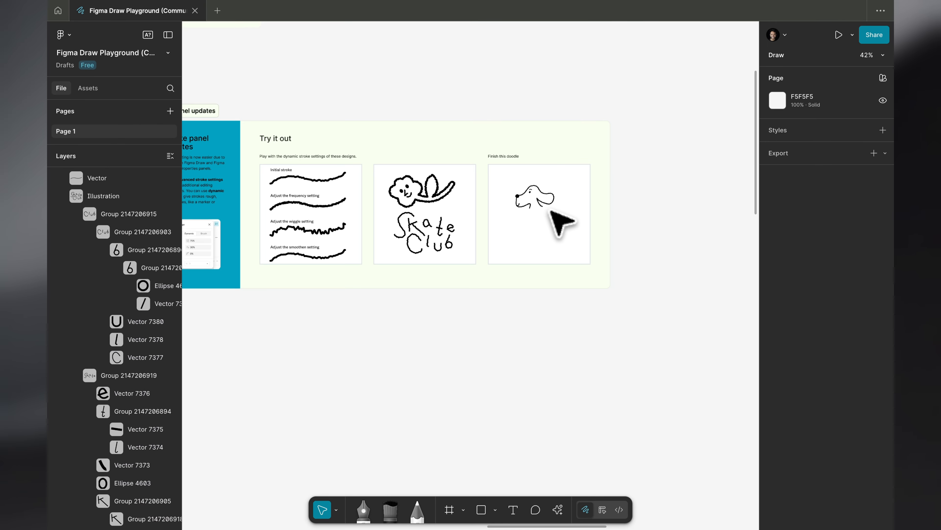
Examine the Vector improvements section and its butterfly illustration
scroll(554, 219, "up", 3)
scroll(554, 223, "up", 10)
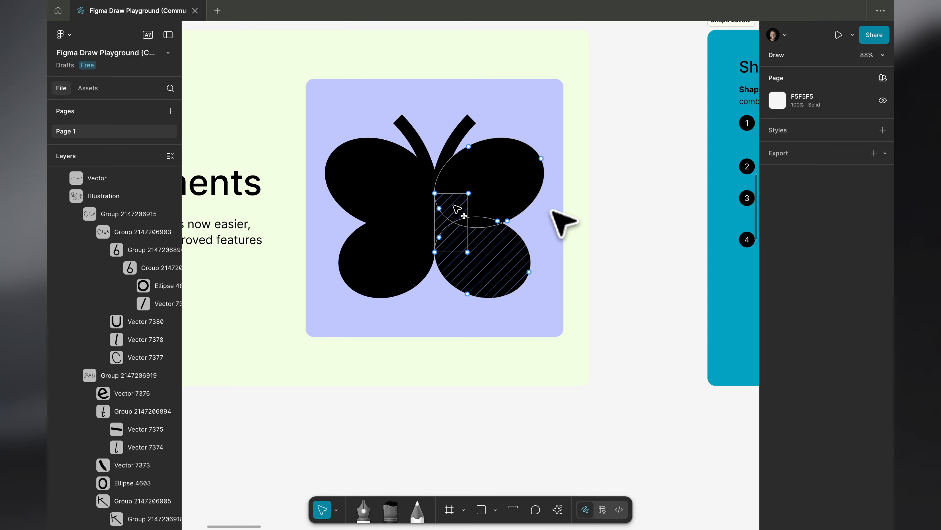
scroll(552, 212, "left", 3)
scroll(552, 212, "up", 1)
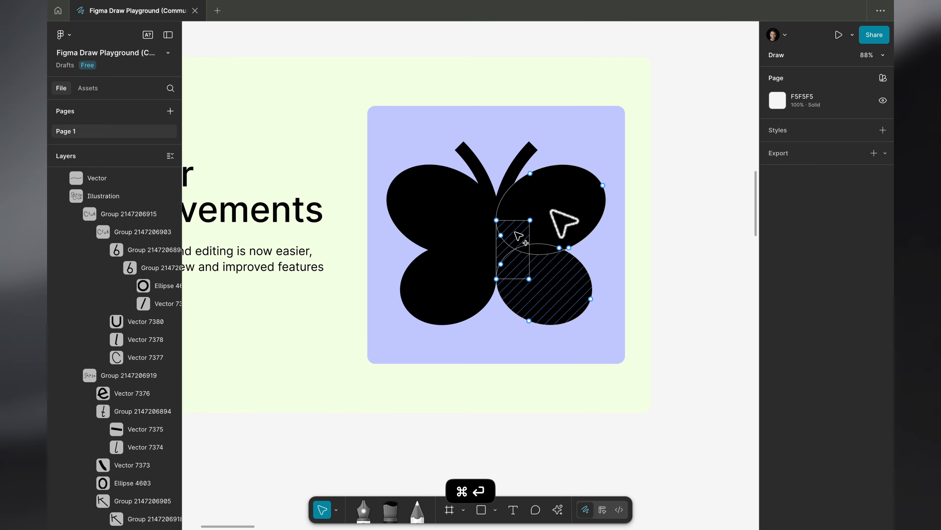
scroll(551, 210, "left", 2)
scroll(551, 211, "up", 2)
scroll(553, 211, "up", 5)
scroll(556, 207, "down", 5)
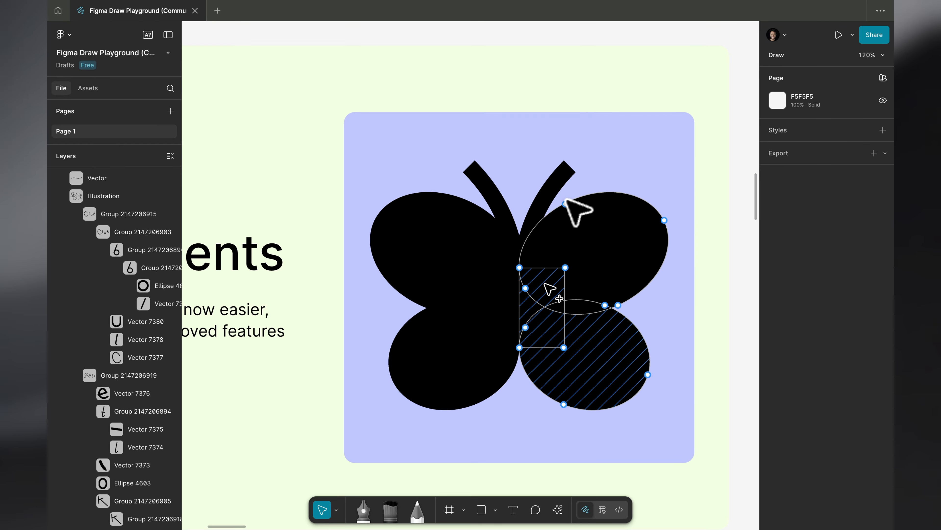
scroll(567, 200, "down", 5)
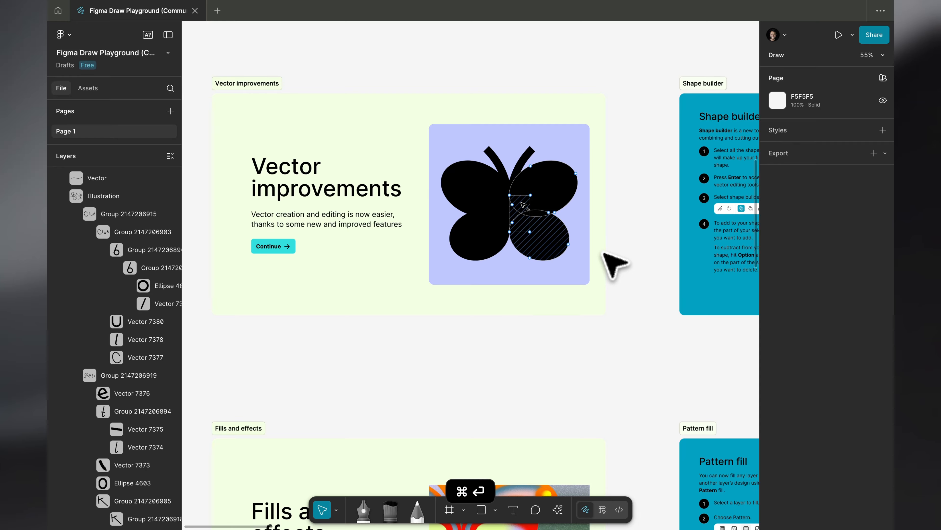
Hide the interface and read the Shape builder section's instructions and its moon and star exercises
key("super+backslash")
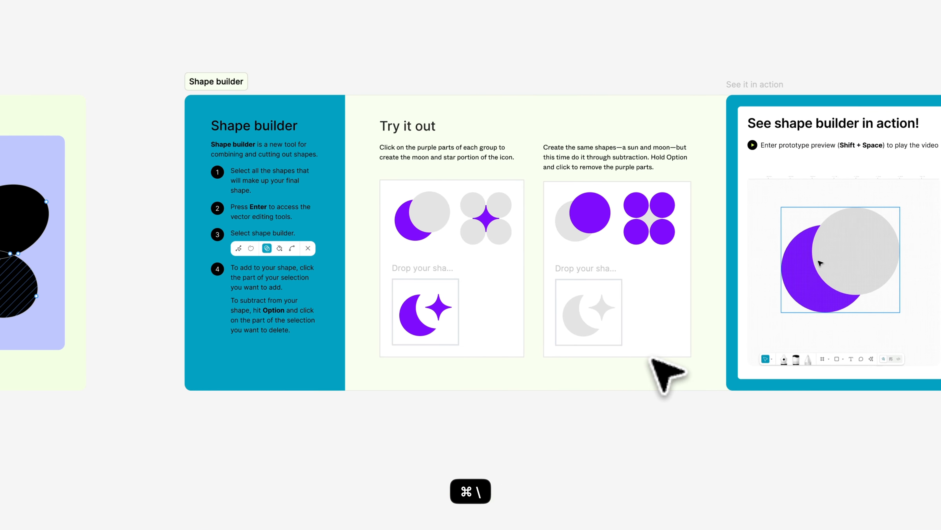
scroll(311, 221, "up", 5)
scroll(291, 210, "up", 2)
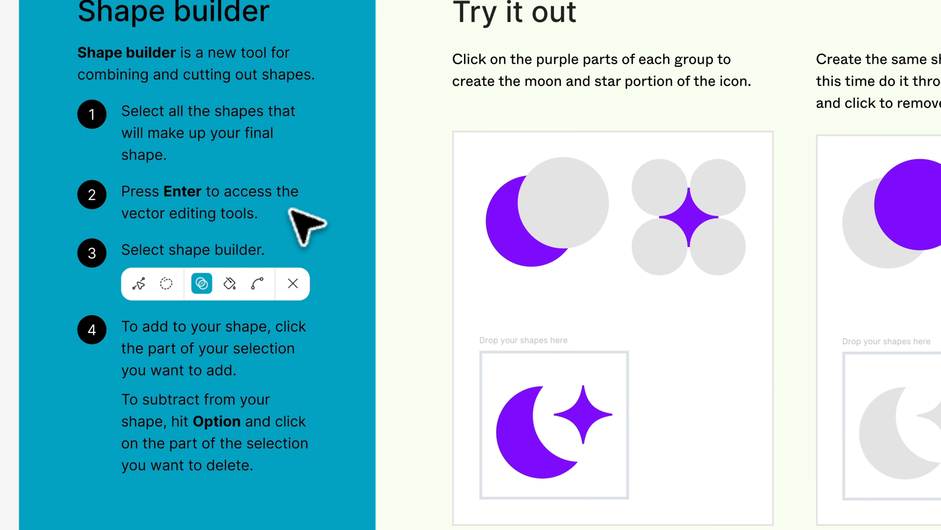
scroll(617, 227, "left", 4)
scroll(617, 226, "down", 2)
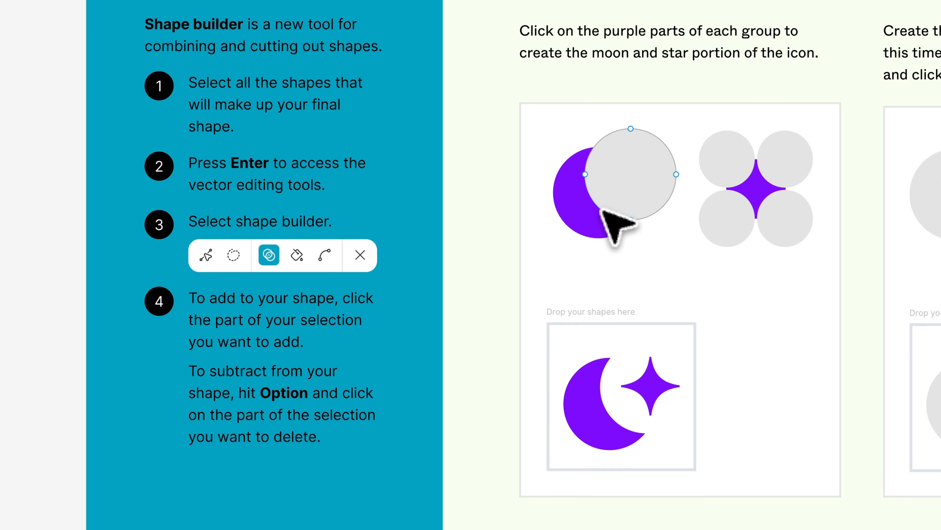
Show the interface again and open the grey ellipse of the first moon group for vector editing
key("super+Return")
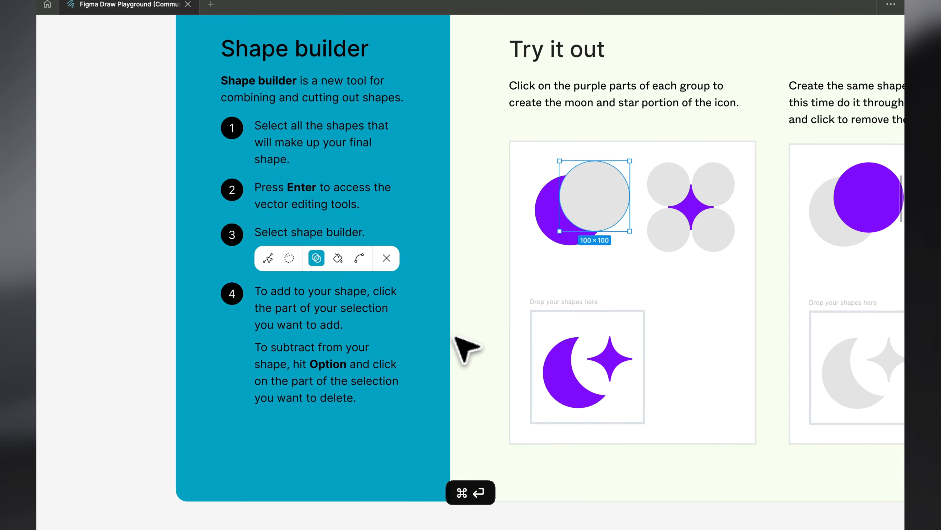
key("super+backslash")
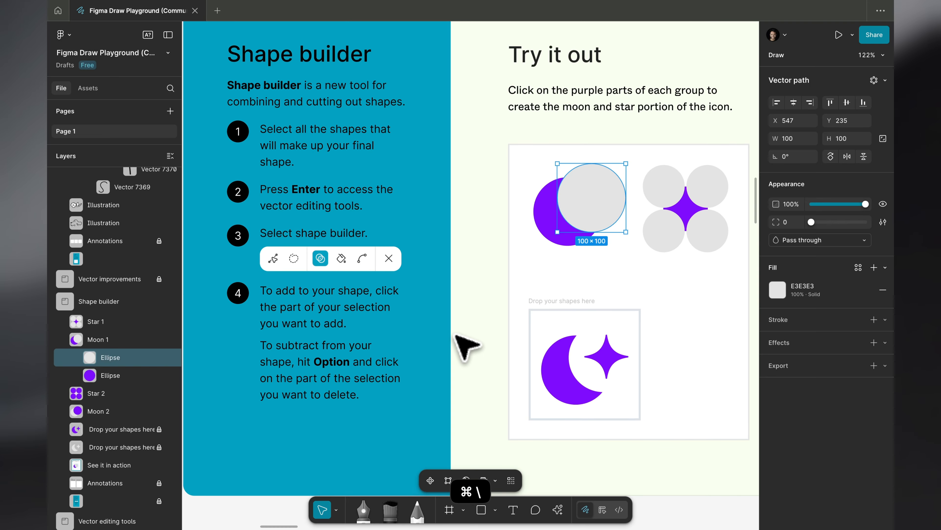
scroll(459, 412, "down", 3)
scroll(459, 411, "right", 2)
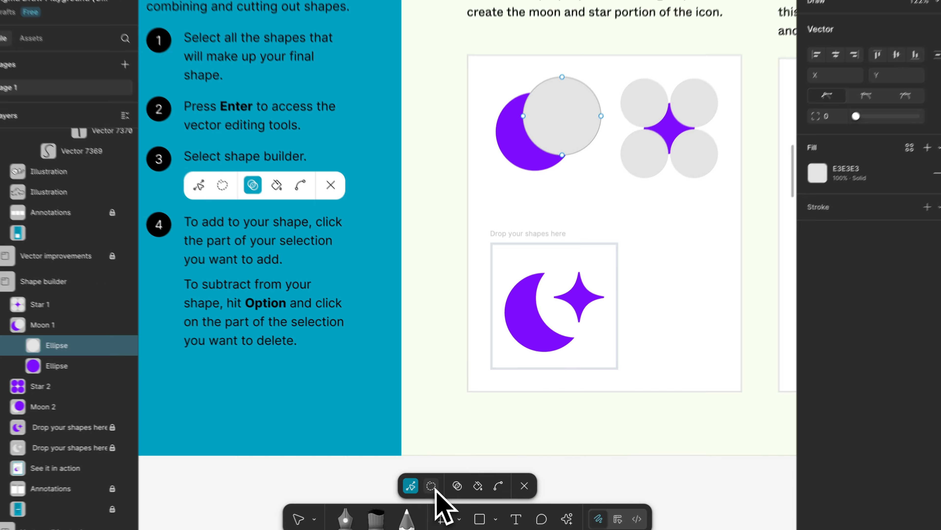
Try the Shape builder on the grey ellipse of the first moon group, then leave vector editing
left_click(461, 481)
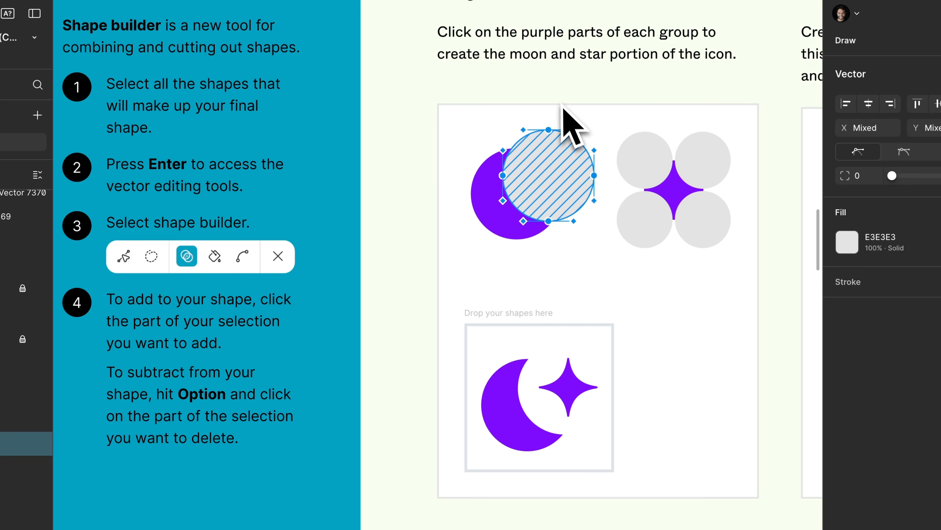
scroll(622, 242, "right", 2)
scroll(616, 243, "up", 4)
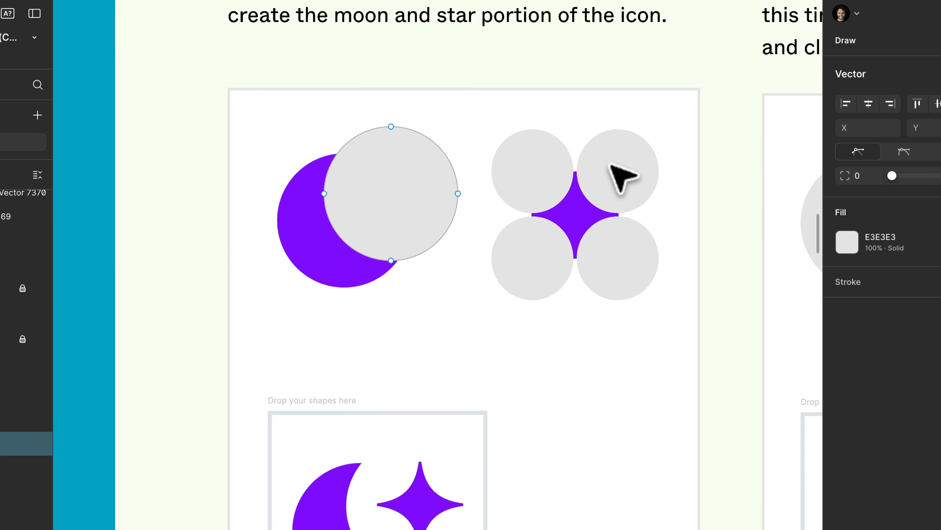
key("Escape")
Try the lasso on the points of the first star group's five shapes, undo it and leave vector editing
left_click(634, 176)
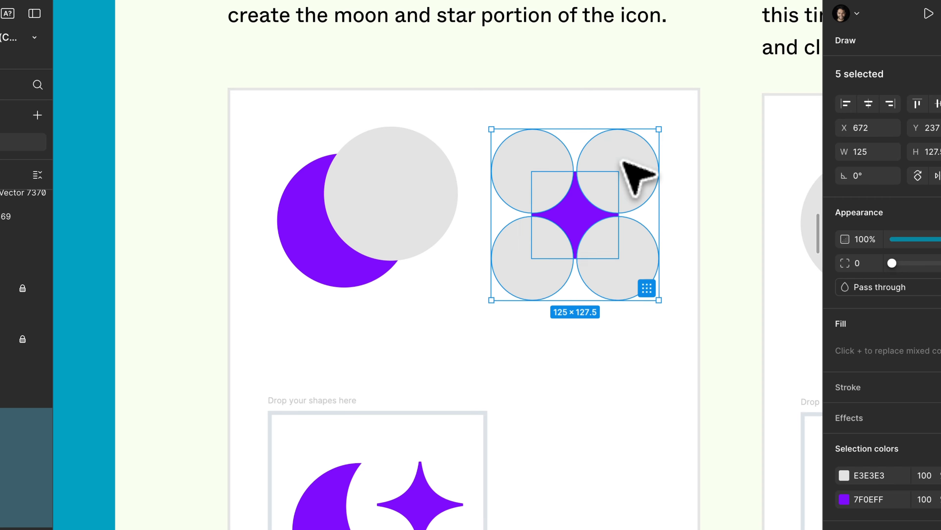
key("shift+s")
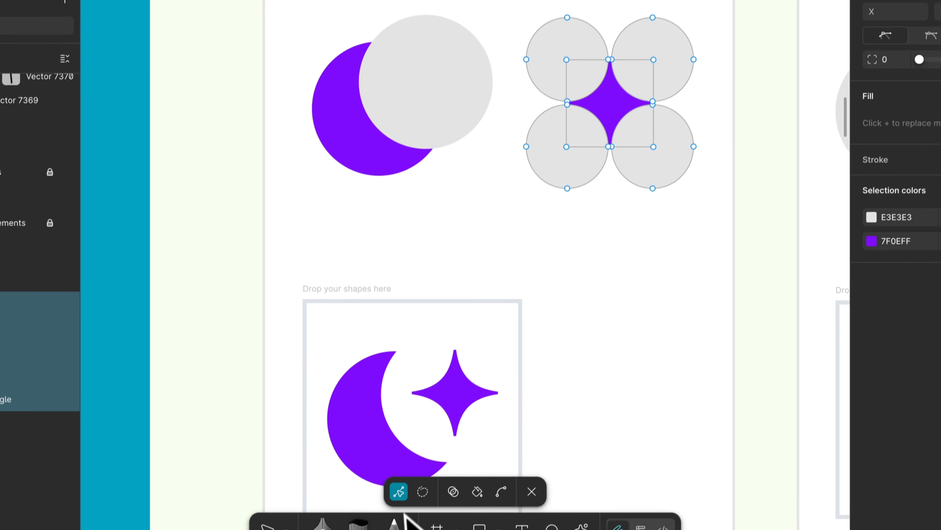
left_click(423, 489)
mouse_move(595, 108)
left_mouse_down()
mouse_move(645, 111)
mouse_move(696, 168)
mouse_move(698, 191)
left_mouse_up()
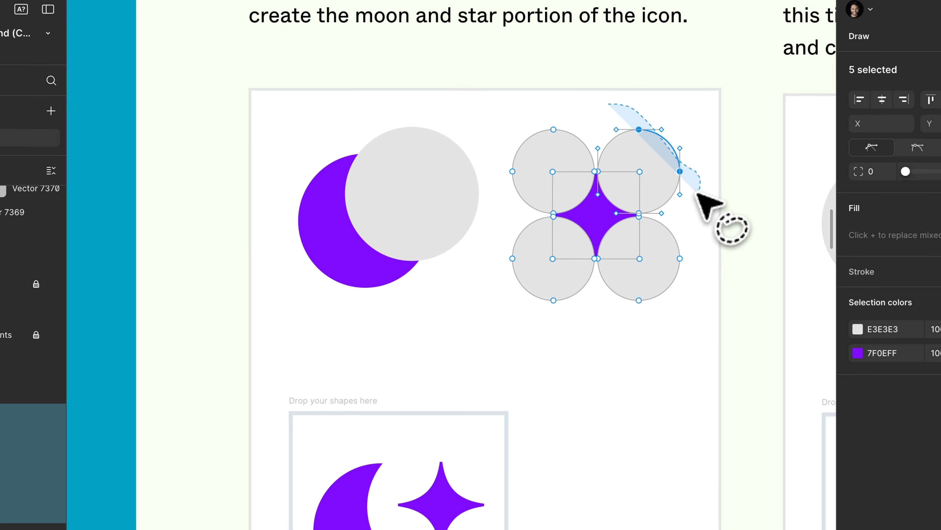
key("super+z")
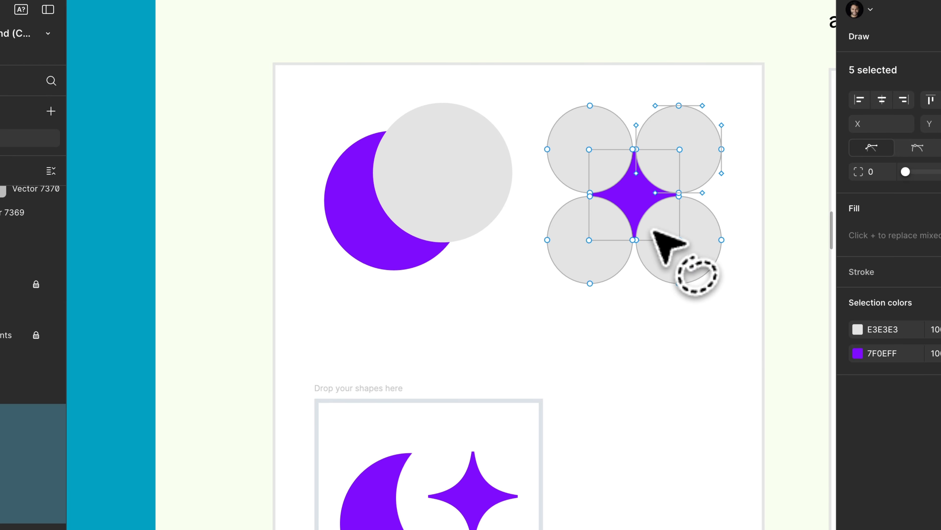
key("Escape")
key("Escape")
Open the grey ellipse of the first moon group in vector editing to look over its tools, then leave it
scroll(668, 229, "down", 2)
scroll(672, 230, "left", 4)
scroll(672, 230, "down", 2)
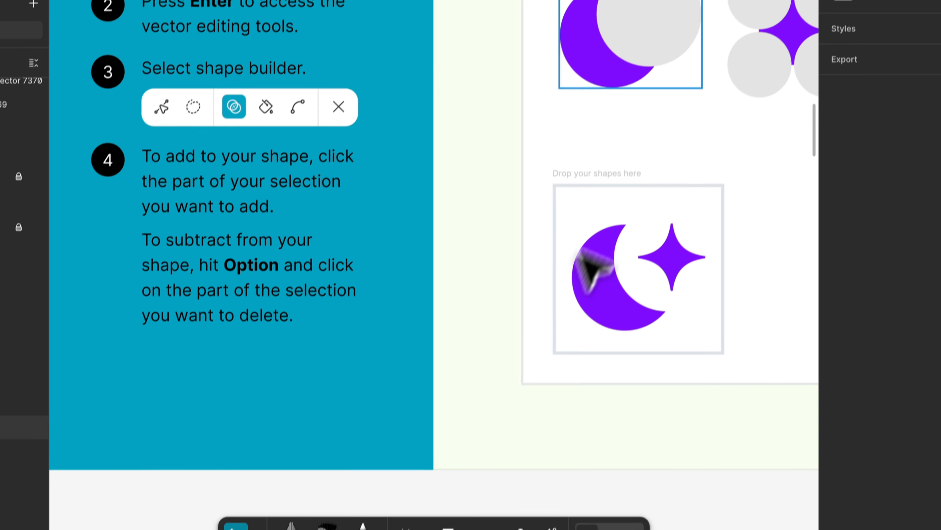
left_click(636, 74)
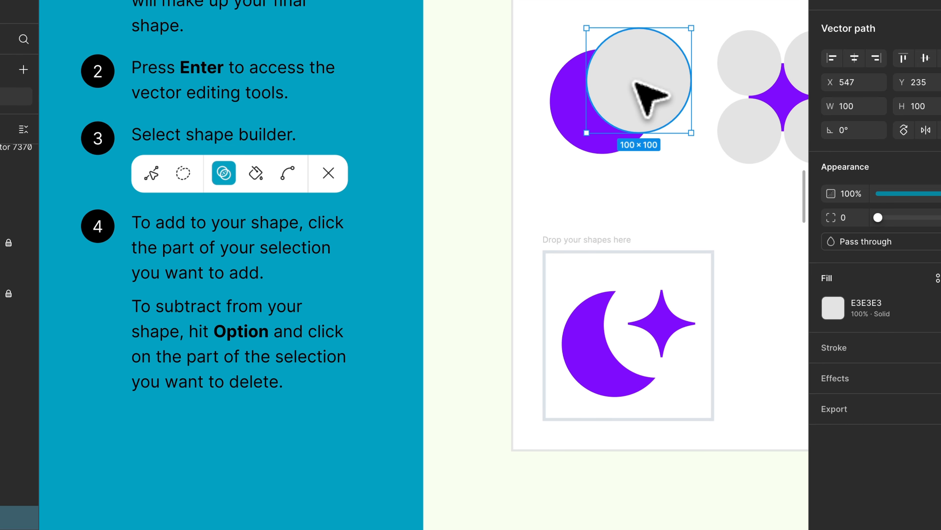
key("Return")
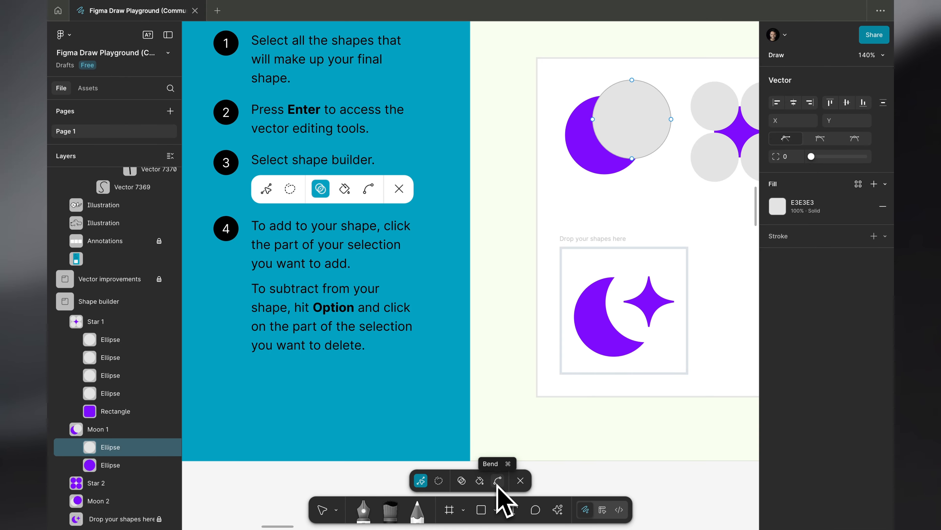
key("Escape")
key("Escape")
Look over the See shape builder in action card and read the Vector editing tools section's lasso exercises
scroll(371, 119, "down", 5, "ctrl")
scroll(372, 120, "right", 15)
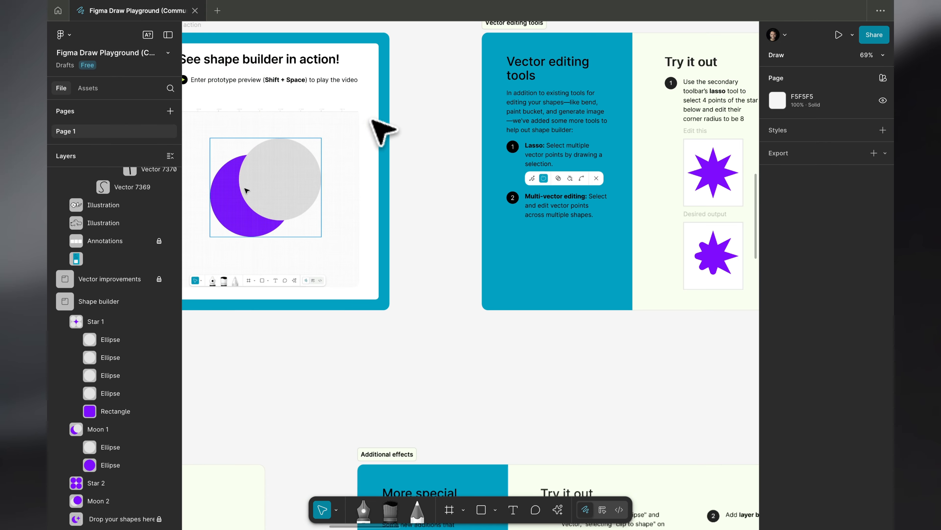
scroll(372, 119, "left", 2)
scroll(371, 120, "left", 3)
scroll(372, 119, "down", 1)
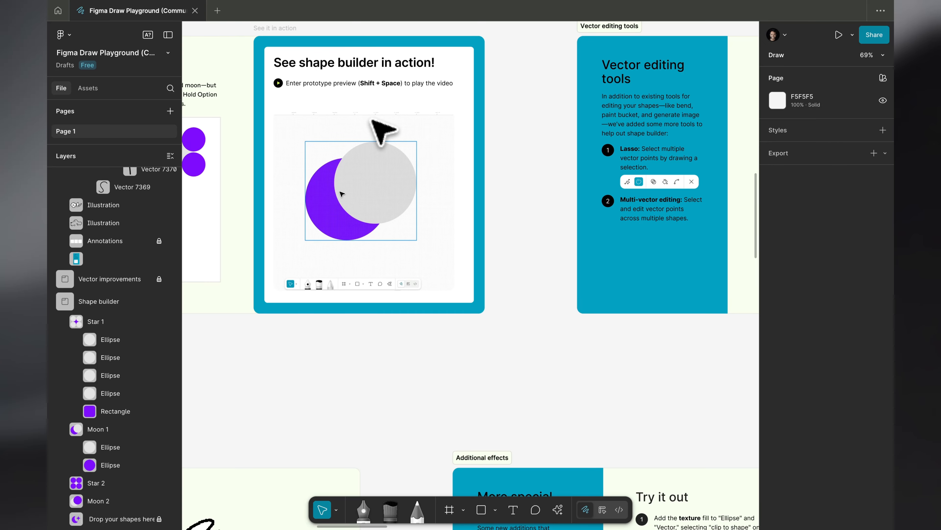
scroll(372, 119, "right", 20)
scroll(371, 119, "up", 7)
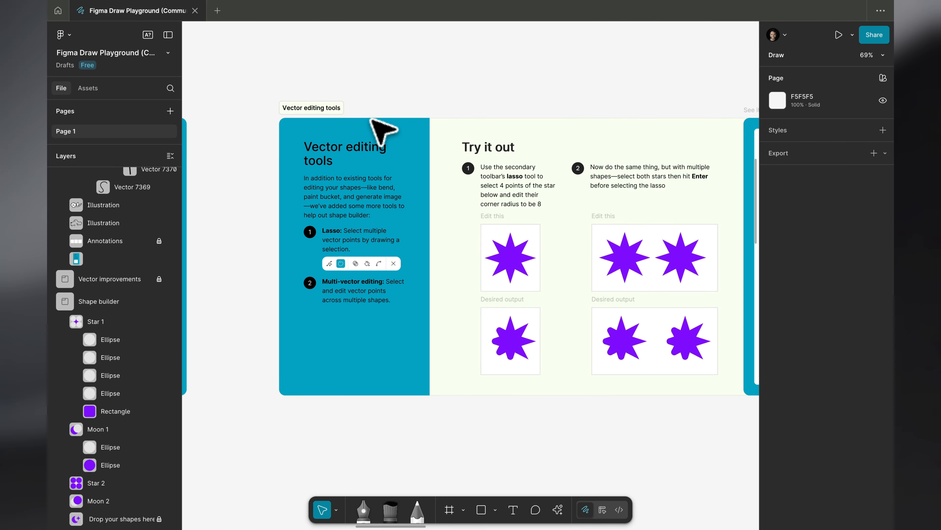
scroll(371, 119, "down", 7)
scroll(371, 119, "left", 3)
scroll(371, 120, "up", 1)
scroll(372, 119, "left", 1)
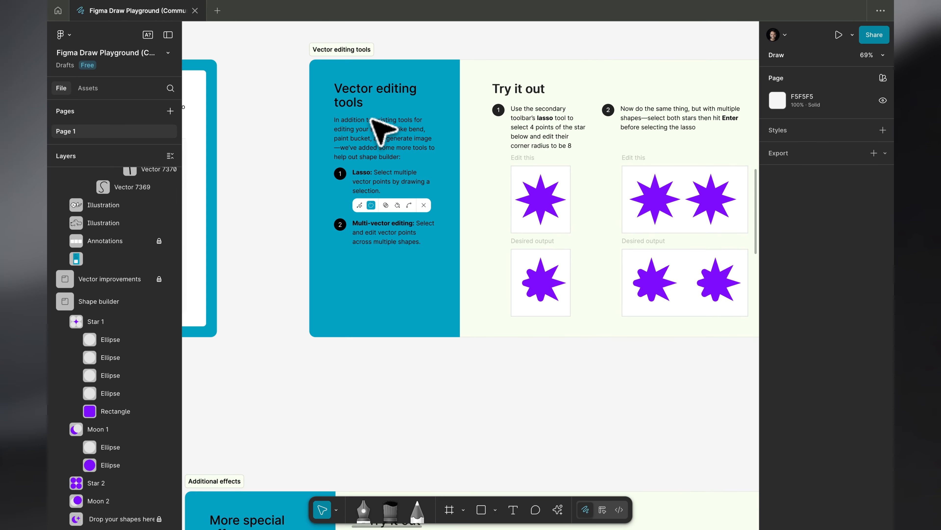
scroll(372, 120, "down", 2)
scroll(371, 120, "right", 2)
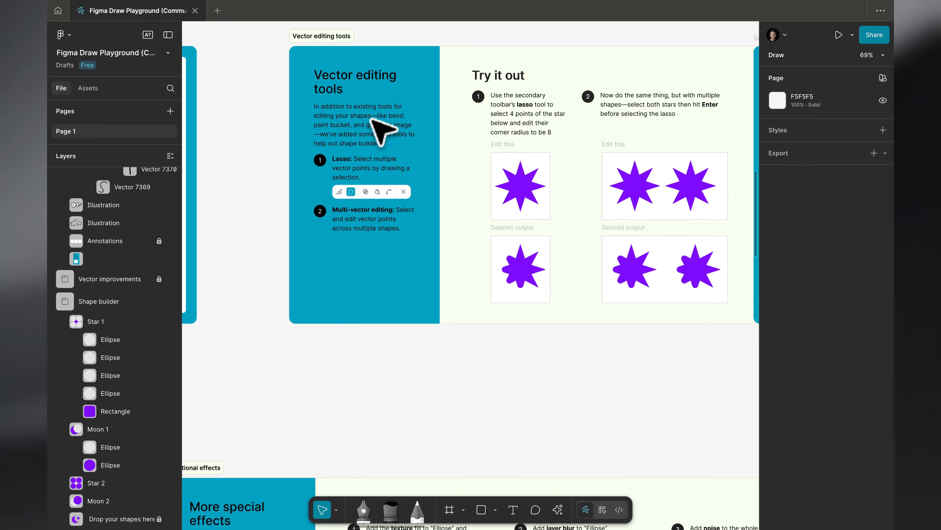
scroll(372, 119, "up", 3)
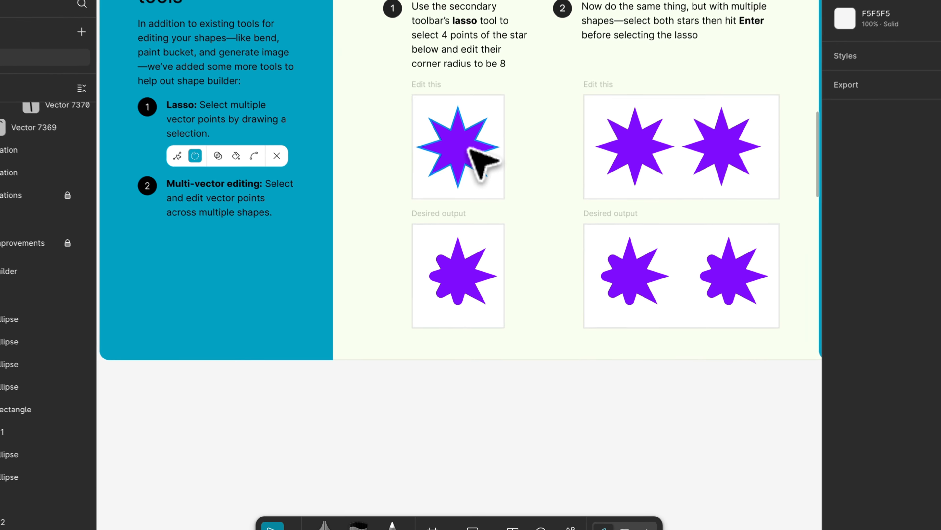
Open the star in the first lasso exercise for vector editing
left_click(480, 198)
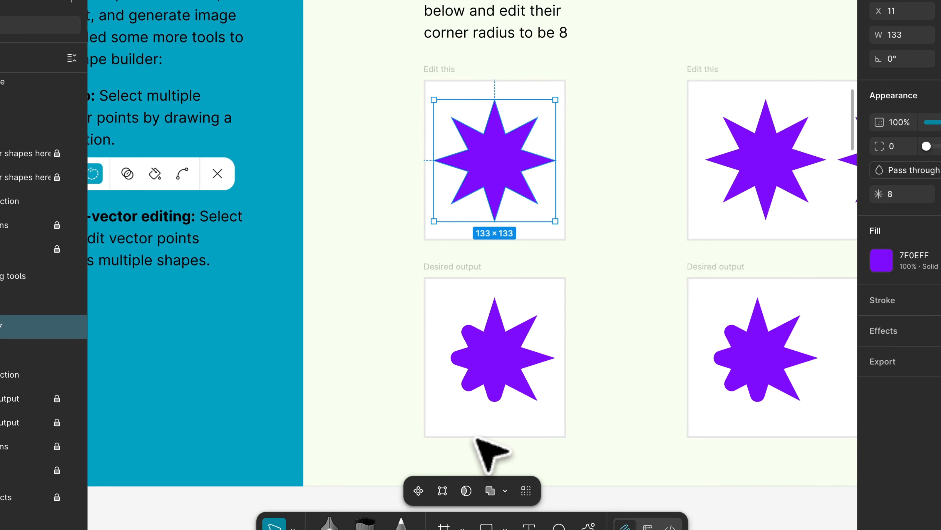
key("Return")
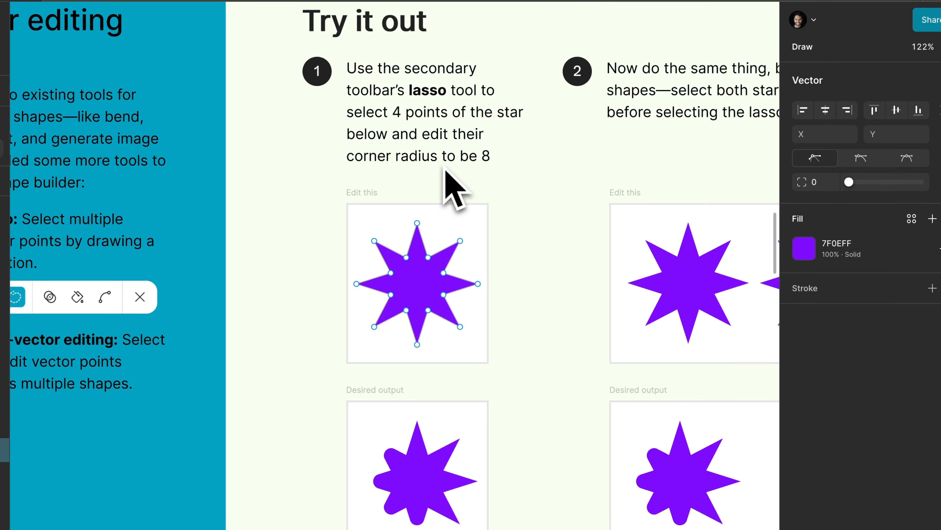
Lasso all points of the first exercise's star and set their corner radius to 8
mouse_move(287, 152)
left_mouse_down()
mouse_move(354, 190)
mouse_move(503, 430)
left_mouse_up()
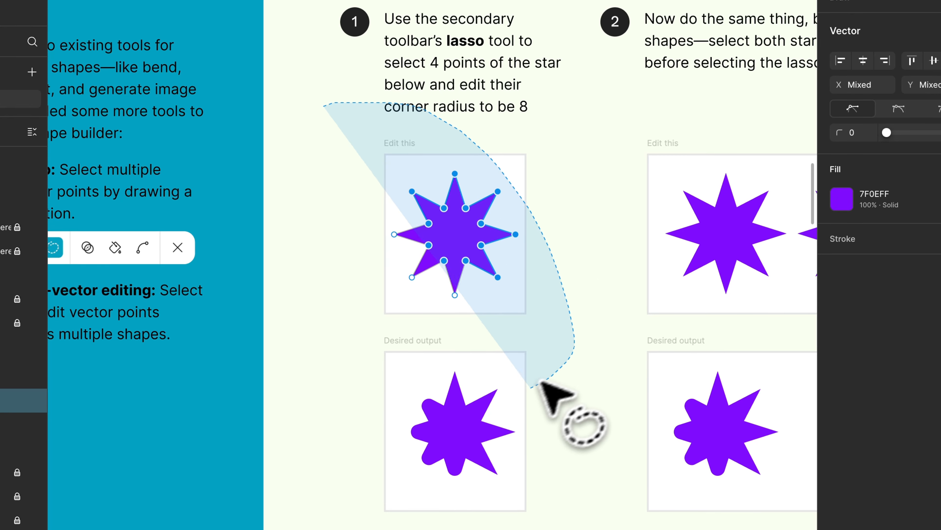
mouse_move(542, 382)
left_mouse_down()
mouse_move(479, 401)
mouse_move(419, 395)
left_mouse_up()
left_click_drag(392, 272, 389, 265)
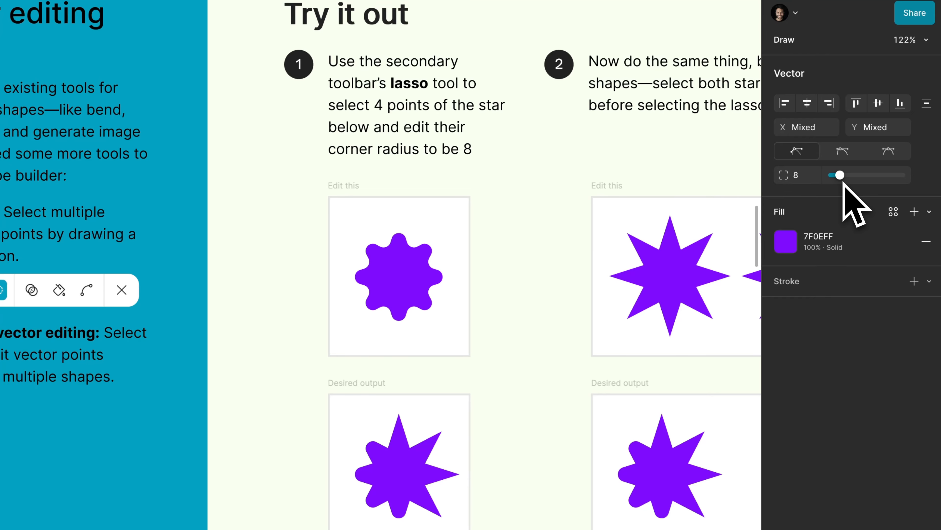
scroll(523, 238, "right", 2)
scroll(523, 238, "down", 1)
left_click(523, 239)
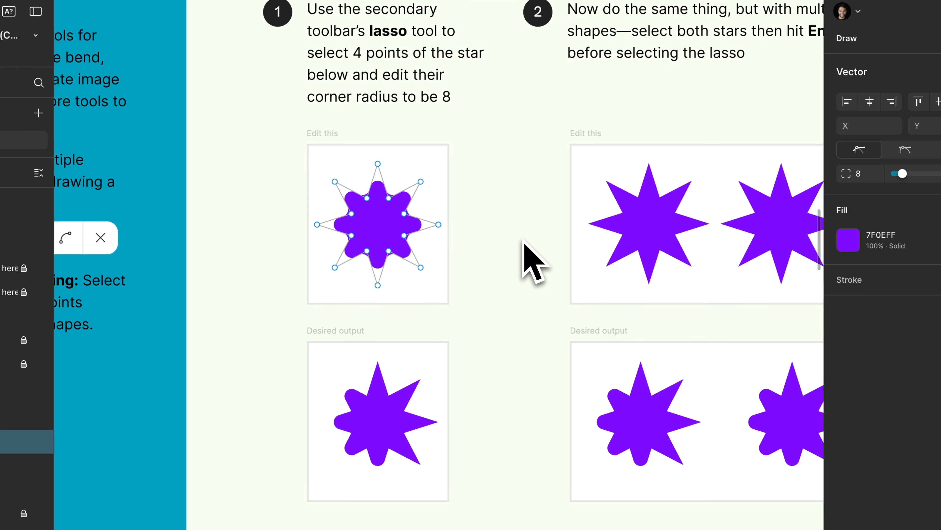
Lasso the left and bottom points of the first exercise's star, round their corners and leave vector editing
scroll(523, 240, "left", 2)
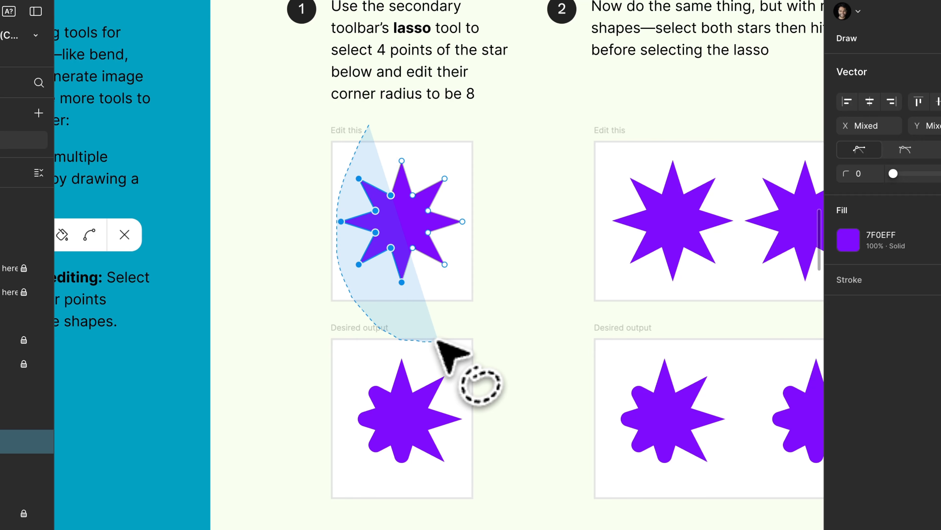
left_click_drag(449, 340, 454, 341)
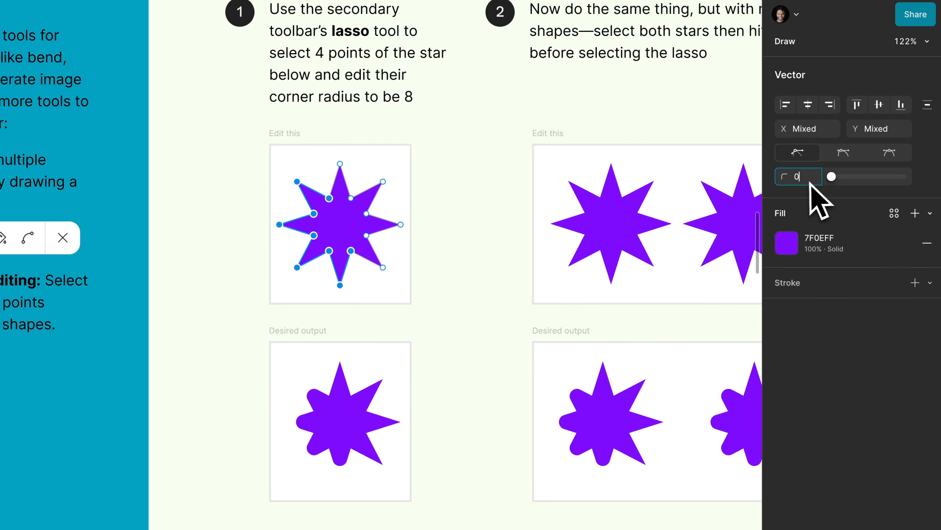
left_click(863, 179)
scroll(499, 231, "down", 2)
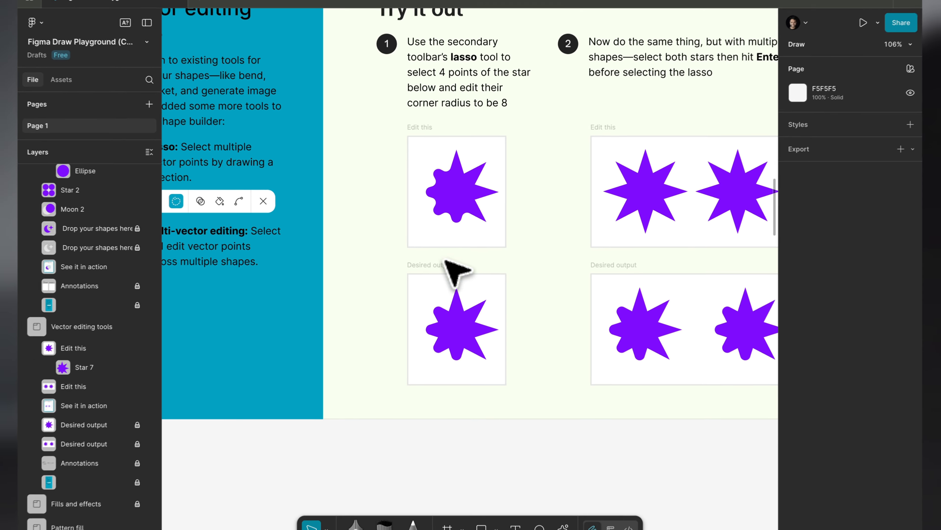
Look over the two-star lasso exercise and the See vector editing in action card
scroll(445, 256, "right", 3)
scroll(445, 257, "up", 1)
scroll(505, 237, "right", 3)
scroll(505, 238, "up", 1)
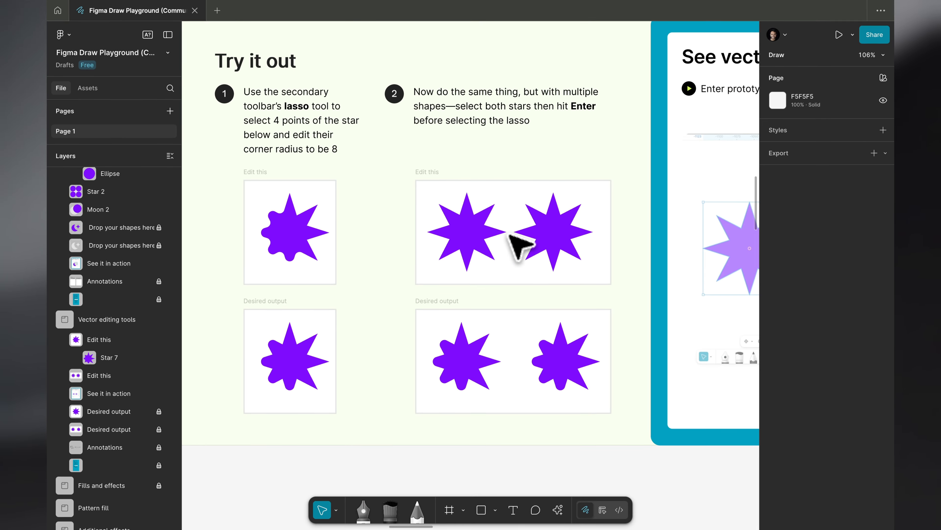
scroll(631, 311, "right", 5)
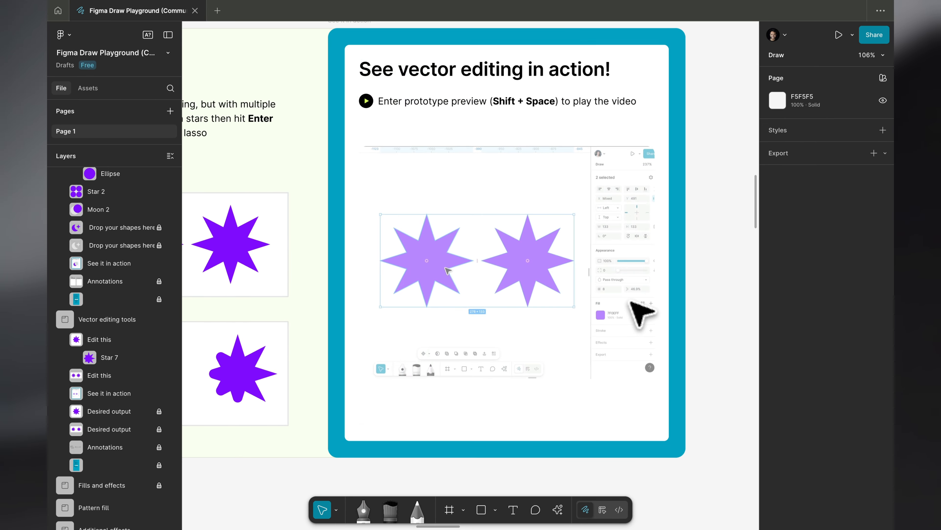
scroll(609, 273, "down", 10)
scroll(526, 184, "left", 5)
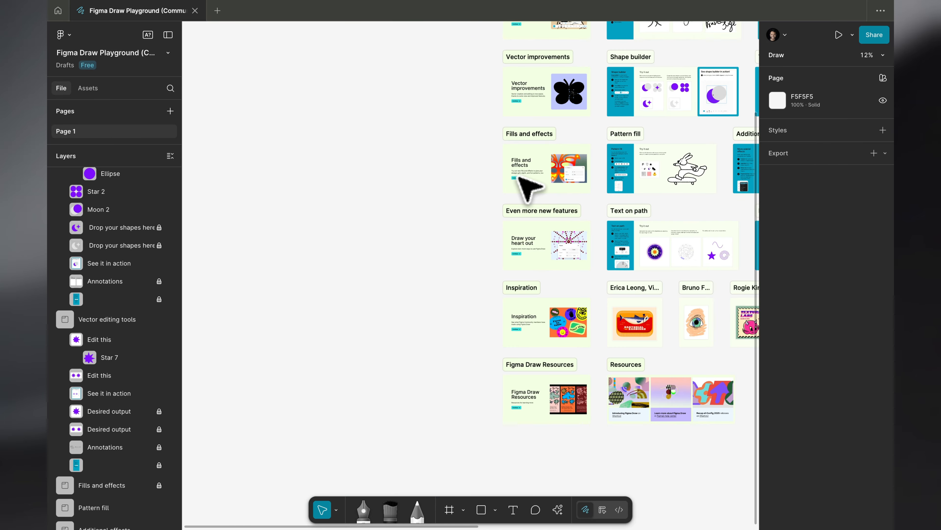
Browse the Fills and effects section and read the Pattern fill exercise with the rabbit illustration
scroll(526, 184, "up", 10)
scroll(519, 177, "up", 1)
scroll(519, 177, "left", 1)
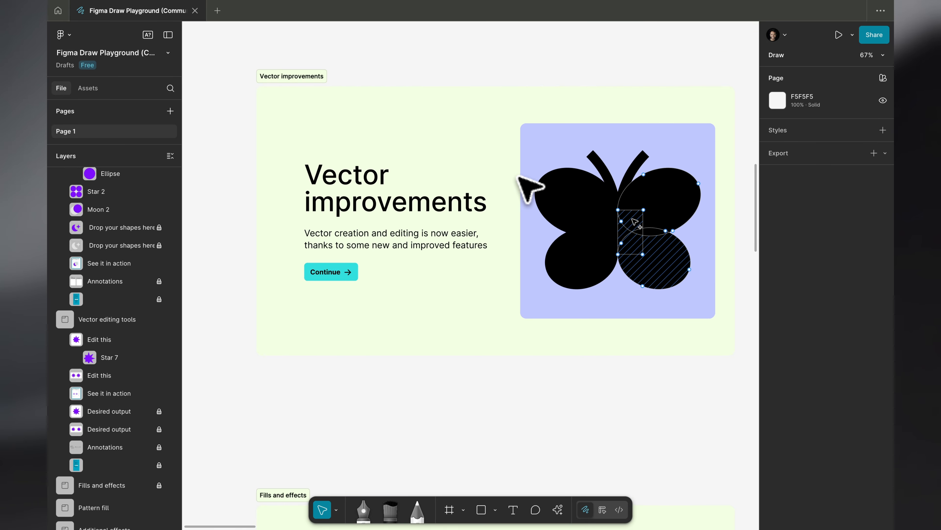
scroll(397, 462, "down", 15)
scroll(397, 461, "right", 3)
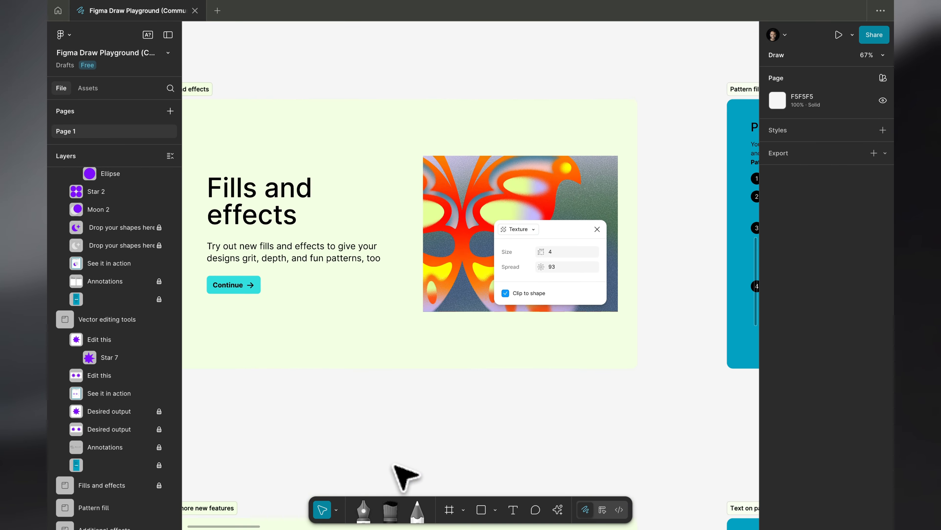
scroll(460, 167, "right", 12)
scroll(460, 167, "down", 2)
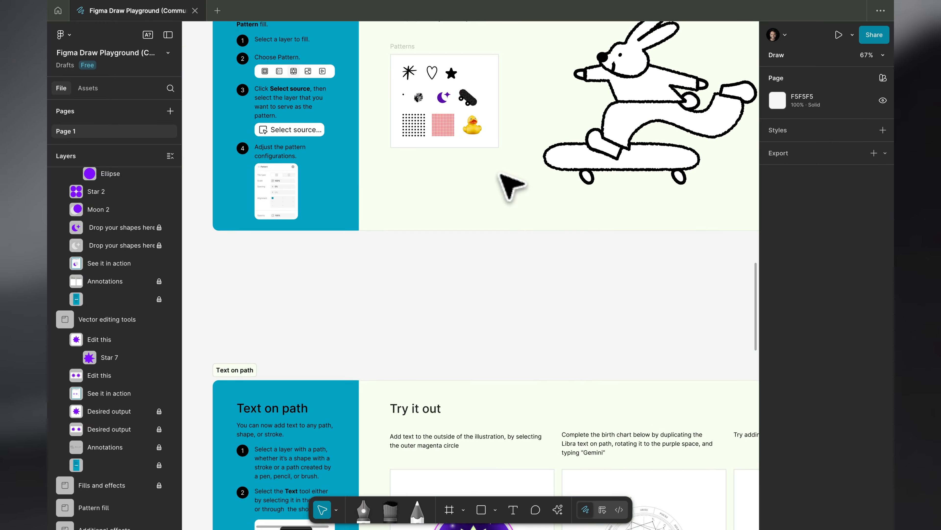
scroll(499, 174, "up", 1)
scroll(499, 173, "left", 1)
scroll(499, 174, "up", 5)
scroll(511, 188, "down", 5)
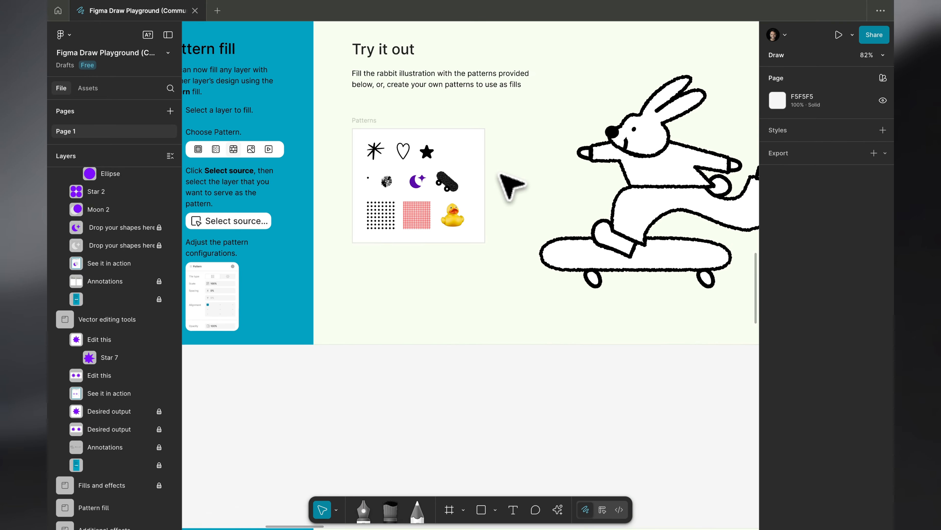
scroll(502, 175, "up", 2)
scroll(501, 174, "right", 5)
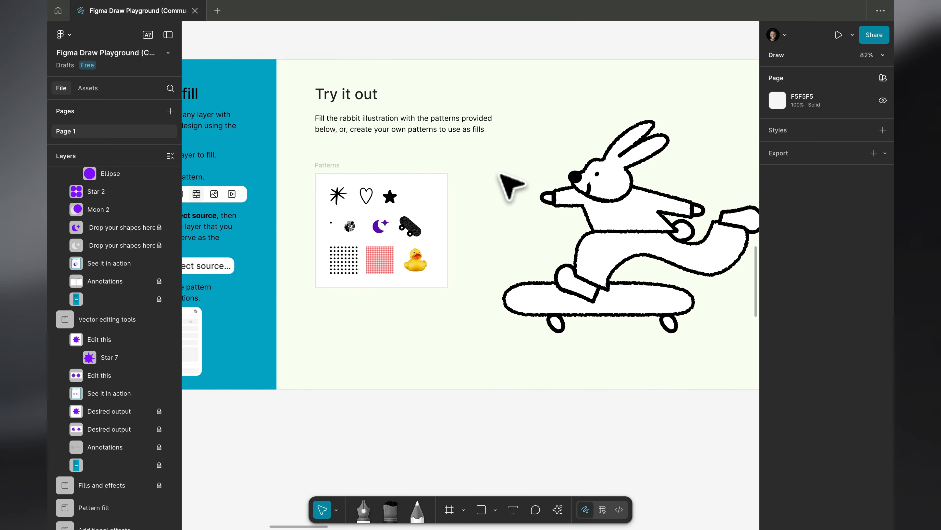
Change the fill of the rabbit's head to a Pattern using the red grid as its source
left_click(616, 186)
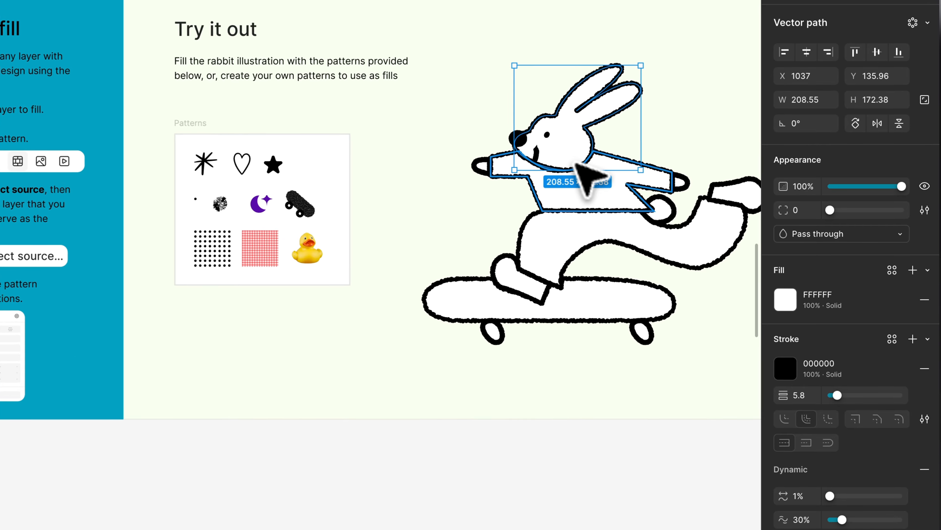
scroll(514, 371, "left", 5)
scroll(514, 370, "up", 1)
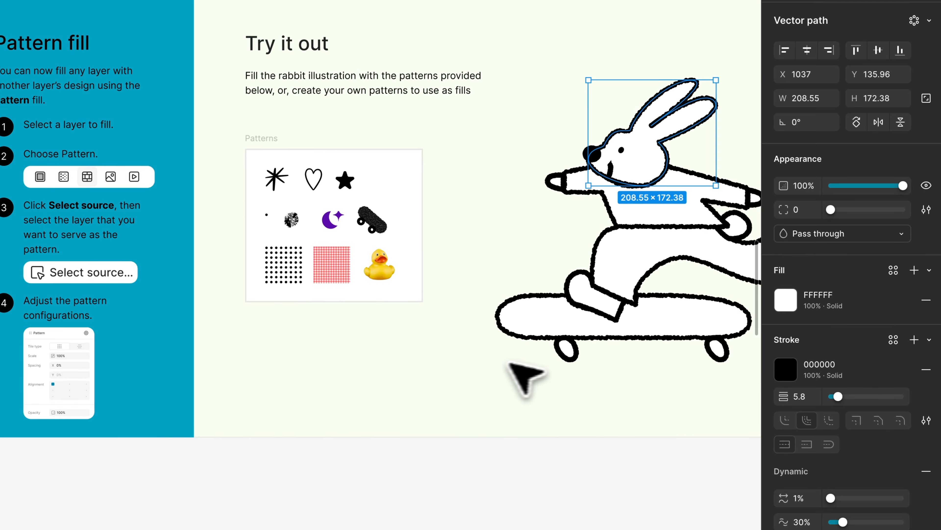
left_click(795, 307)
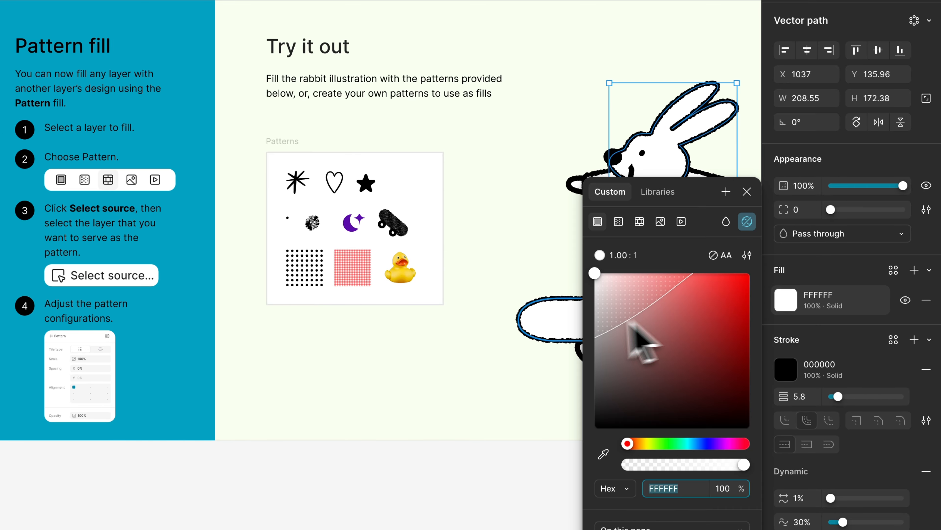
left_click(646, 222)
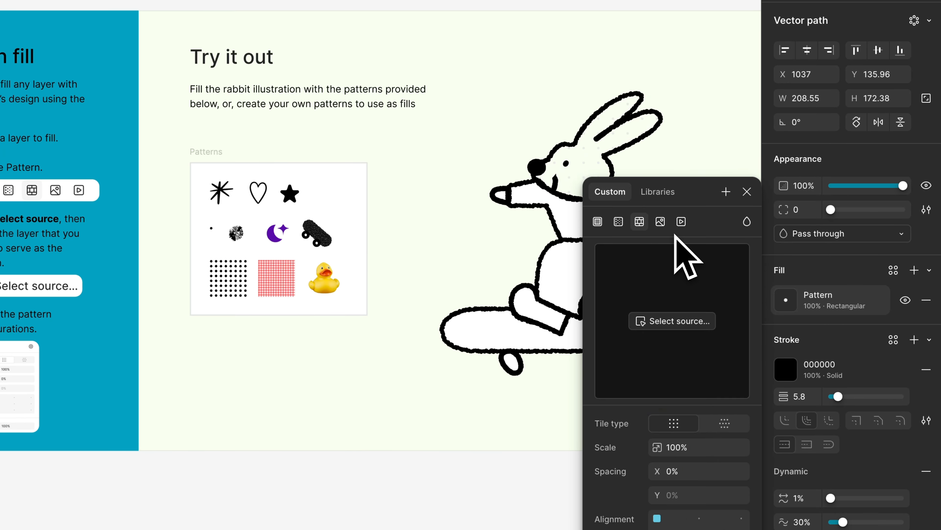
left_click(672, 320)
left_click(276, 278)
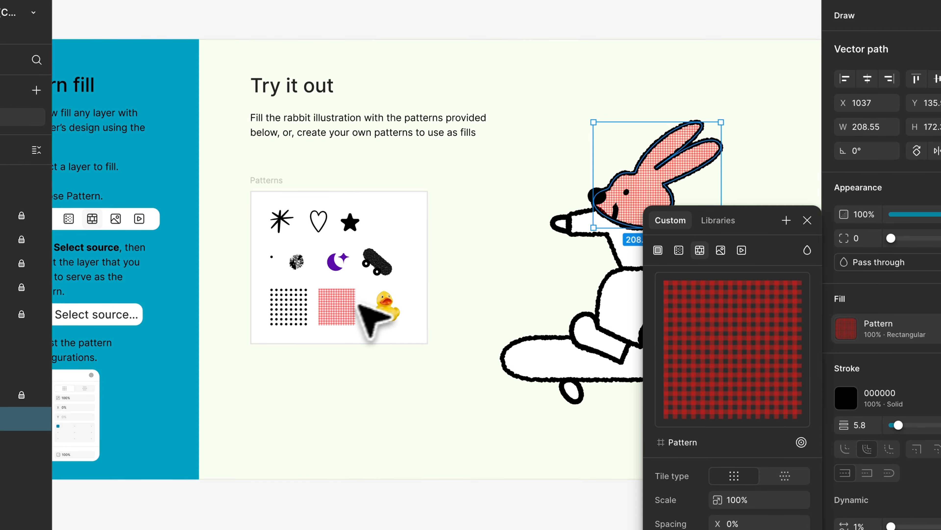
Close the rabbit's fill settings, clear the selection and look over the Additional effects exercises
left_click(326, 278)
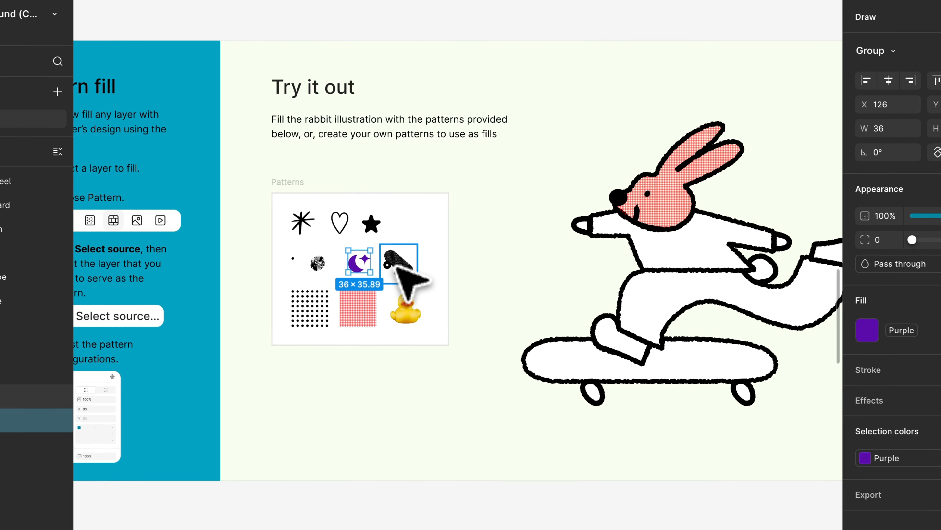
left_click(509, 295)
scroll(604, 262, "right", 2)
scroll(607, 260, "down", 2)
scroll(591, 190, "down", 10)
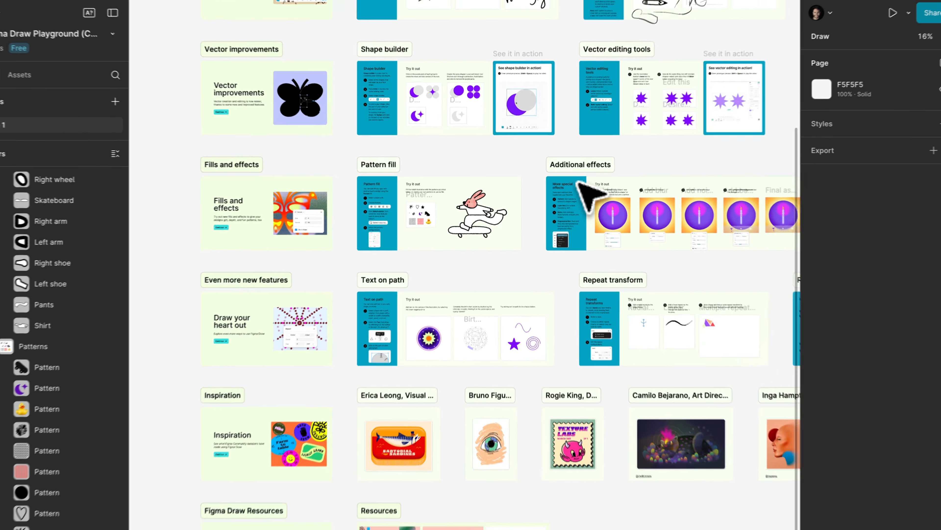
scroll(586, 183, "up", 6)
scroll(587, 183, "right", 5)
scroll(569, 182, "left", 2)
scroll(569, 182, "down", 1)
scroll(568, 181, "up", 4)
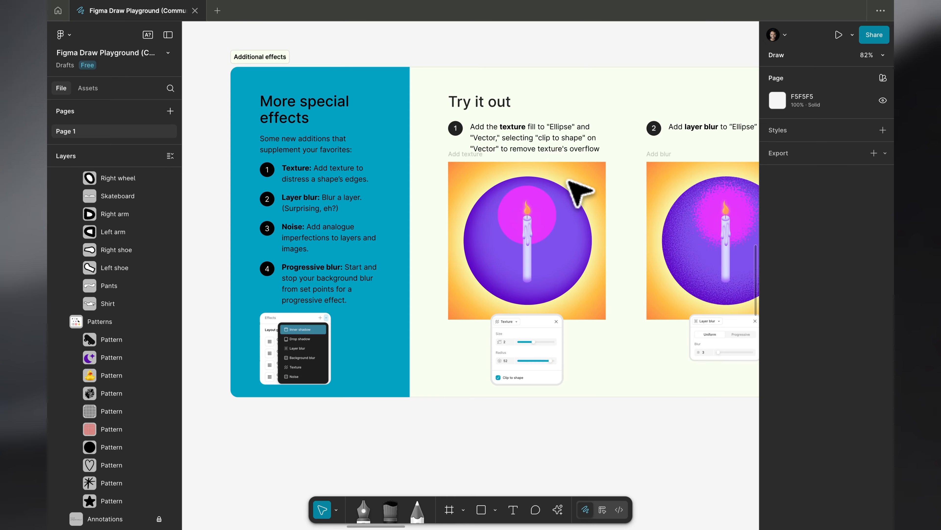
scroll(579, 191, "right", 10)
scroll(580, 191, "down", 2)
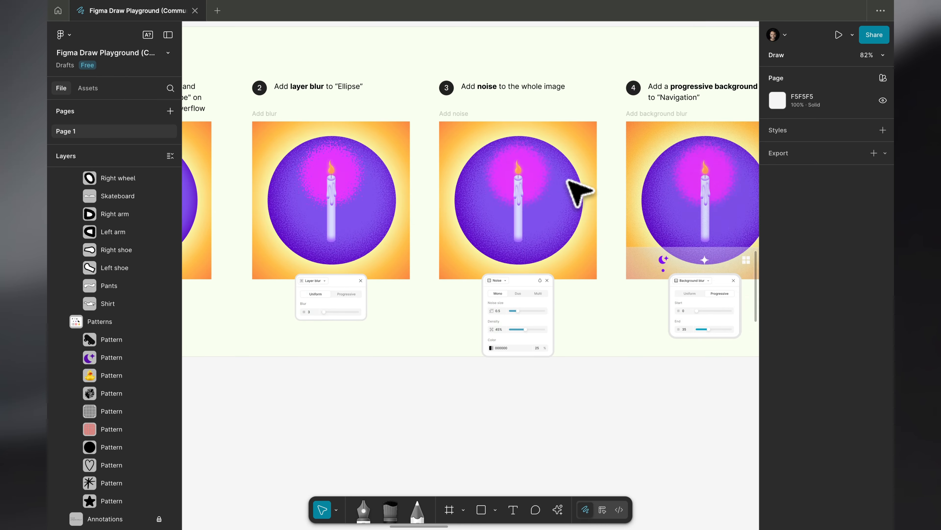
Examine the example settings for Noise and progressive Background blur in the Additional effects exercises
scroll(580, 191, "down", 3)
scroll(579, 191, "left", 2)
scroll(453, 271, "up", 5)
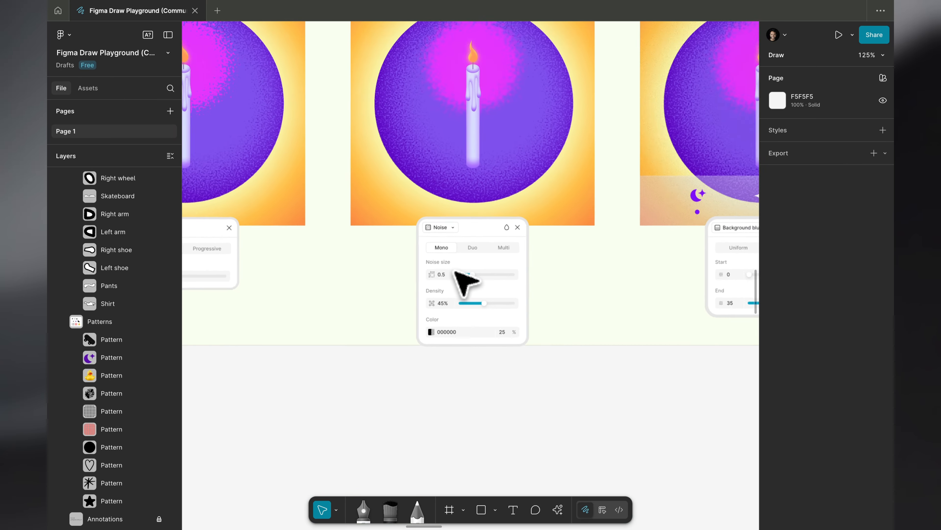
scroll(473, 284, "down", 5)
scroll(473, 284, "right", 5)
scroll(479, 288, "up", 3)
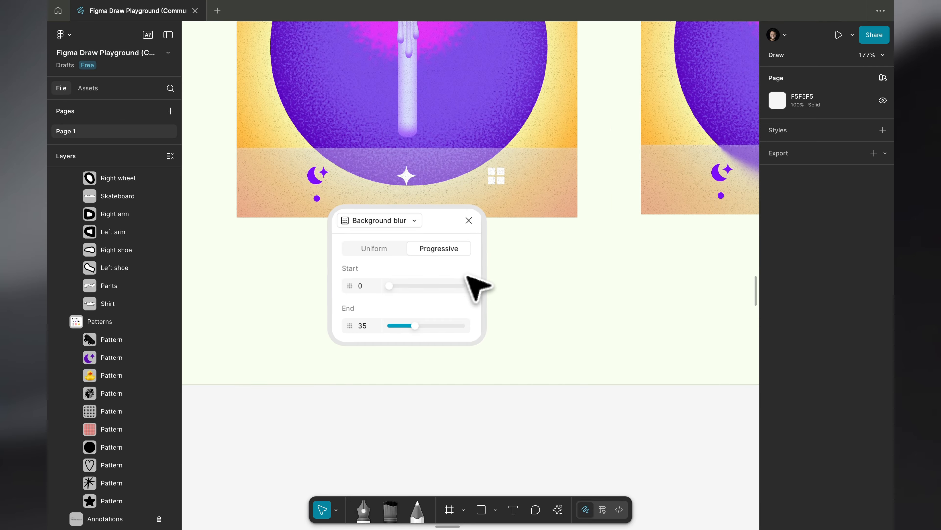
scroll(479, 284, "down", 3)
scroll(478, 287, "right", 2)
scroll(468, 277, "down", 10)
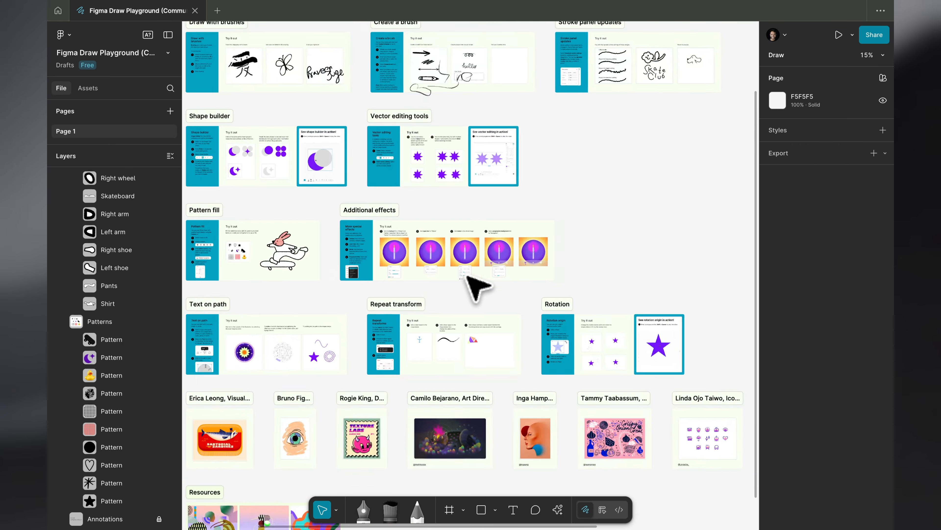
Look over the Draw your heart out card and the three Text on path exercises
scroll(356, 167, "up", 4)
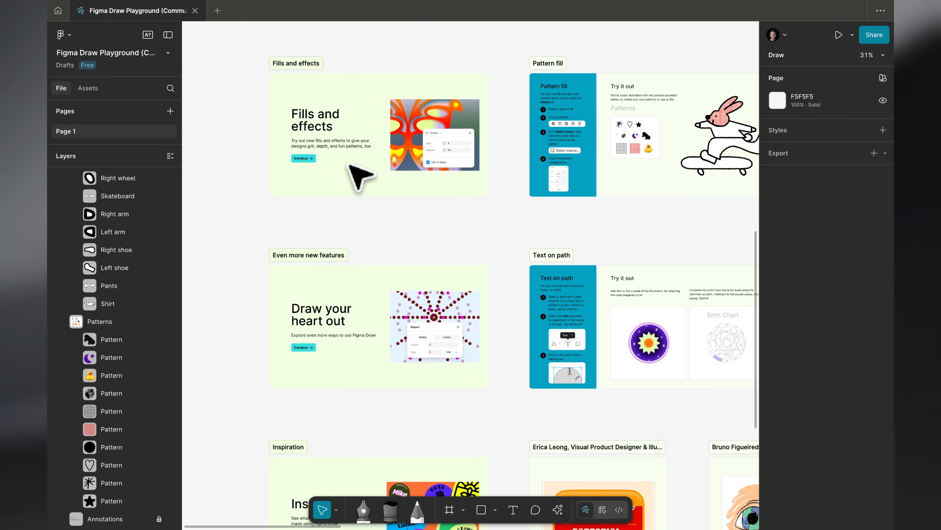
scroll(398, 287, "up", 5)
scroll(400, 287, "down", 3)
scroll(400, 288, "left", 4)
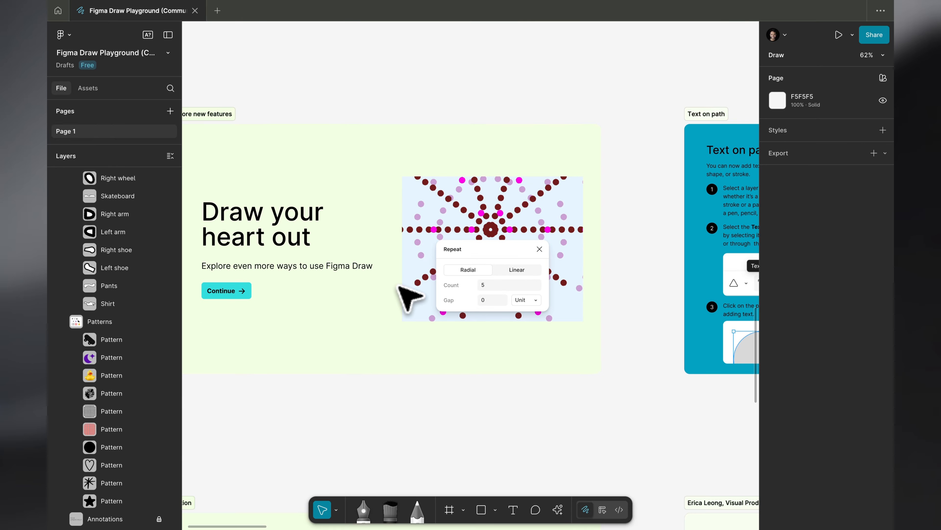
scroll(399, 286, "right", 10)
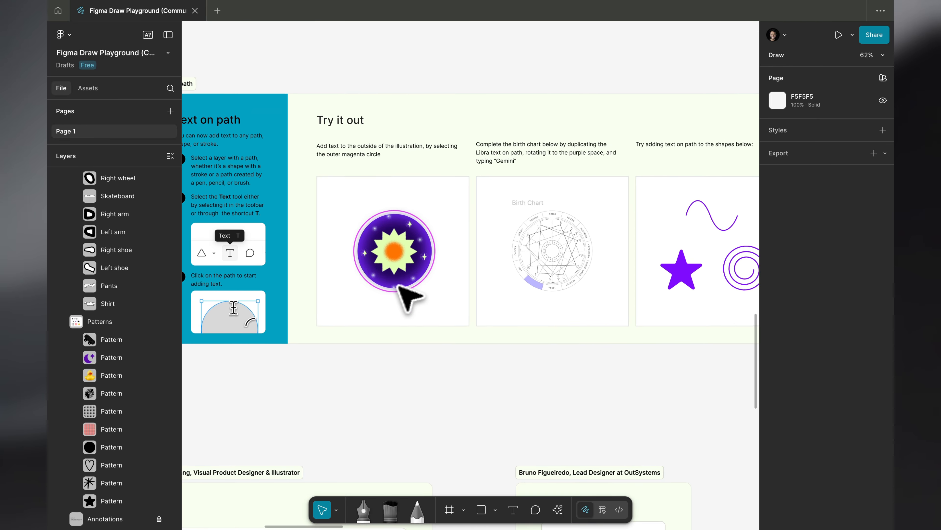
scroll(555, 257, "up", 5)
scroll(555, 256, "down", 6)
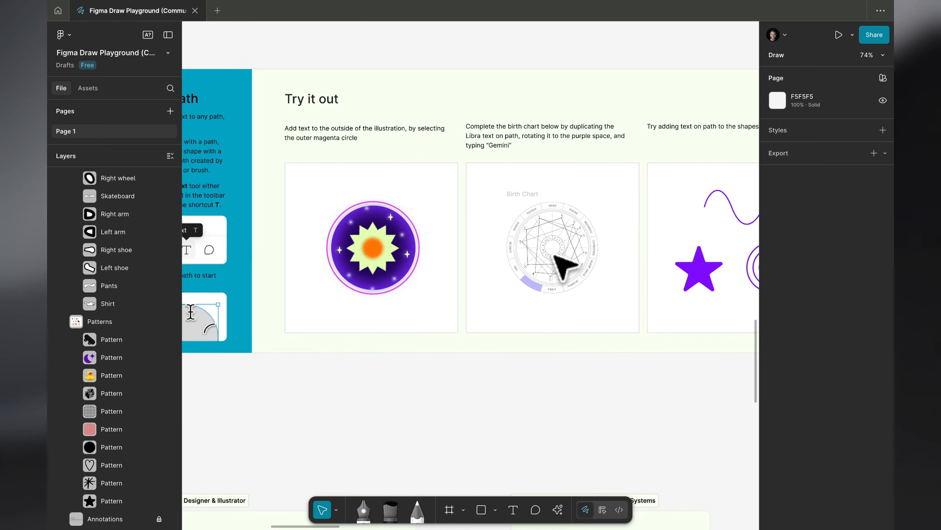
scroll(549, 256, "right", 5)
scroll(544, 256, "left", 2)
scroll(544, 256, "down", 1)
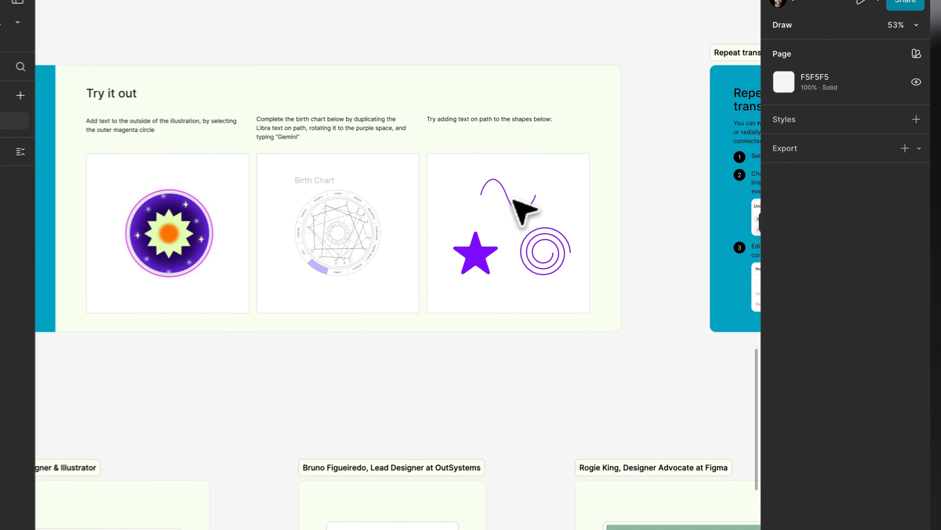
Try a radial repeat on the purple star in the Text on path exercise and undo it
left_click(525, 238)
left_click(914, 50)
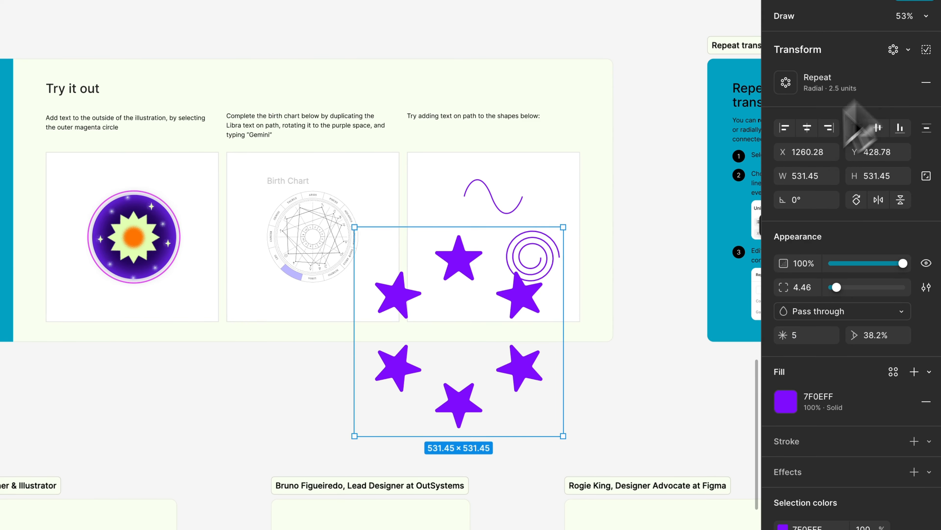
key("super+z")
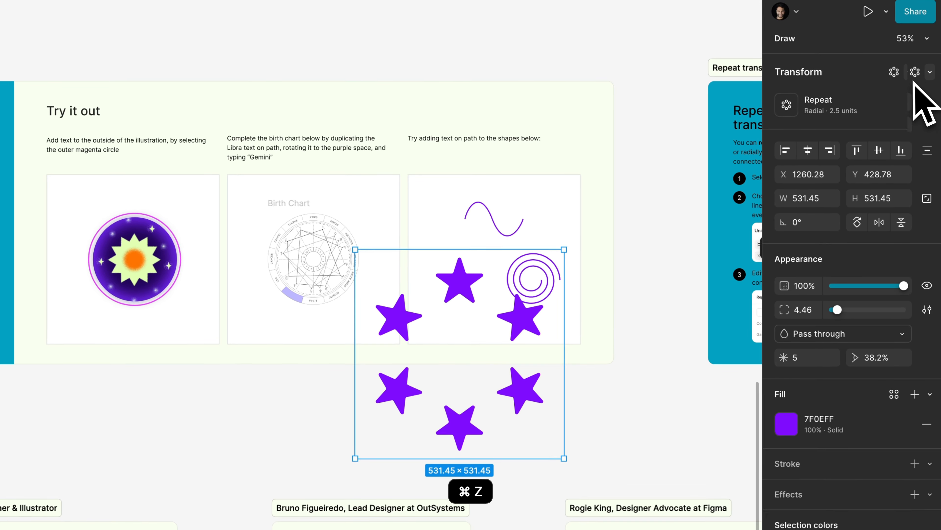
Try a linear repeat on the same purple star, undo it and clear the selection
left_click(929, 72)
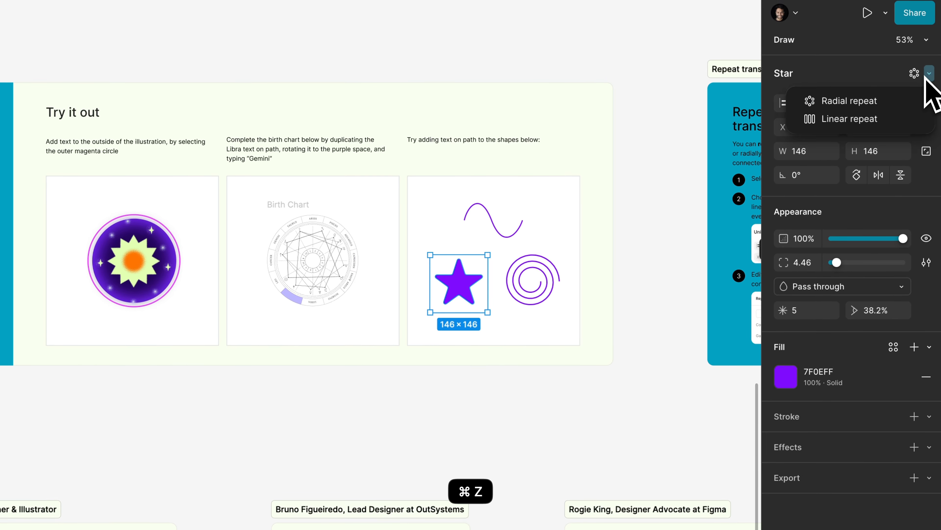
left_click(849, 119)
key("super+z")
left_click(280, 412)
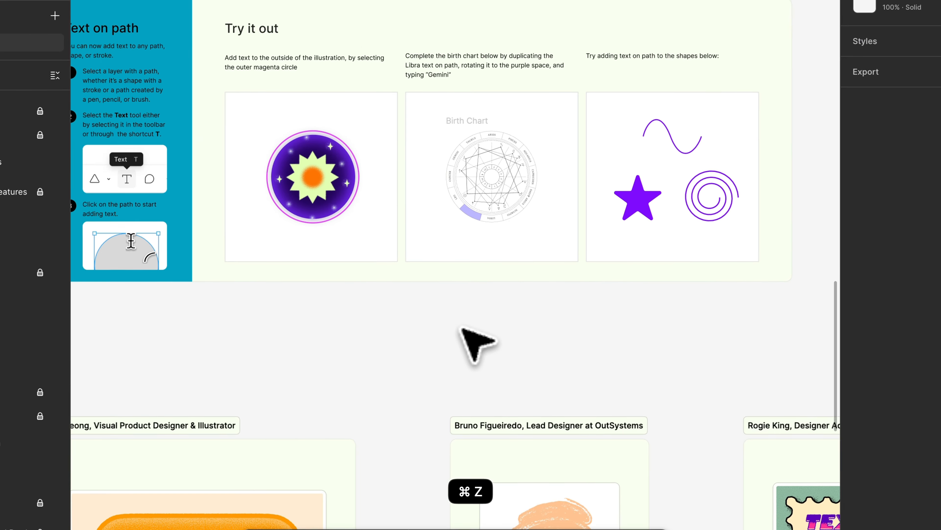
Look over the Repeat transform exercises and the Rotation origin exercises with their See it in action card
scroll(461, 328, "right", 10)
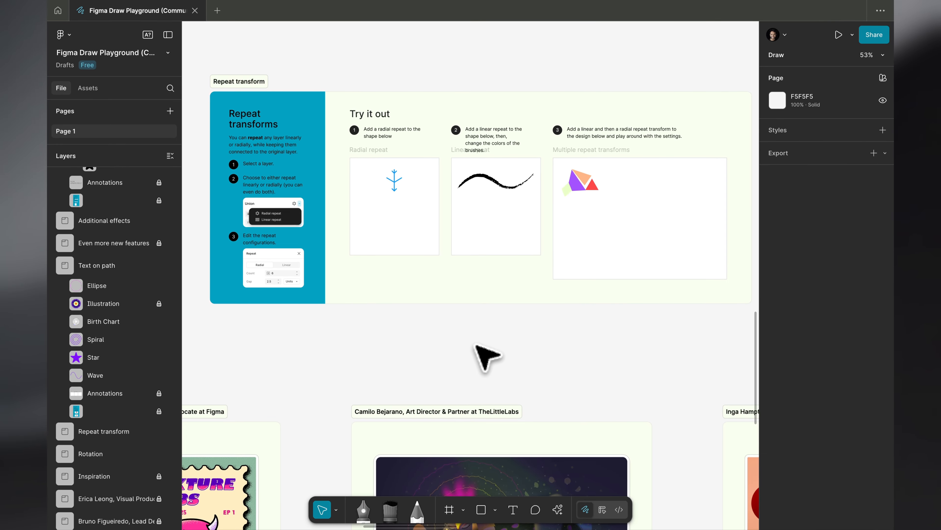
scroll(485, 356, "right", 10)
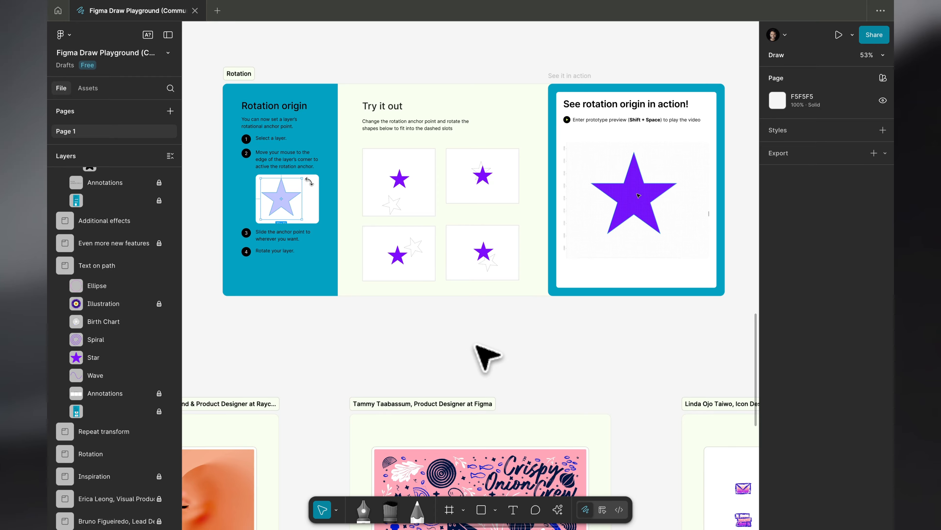
scroll(485, 356, "right", 5)
scroll(525, 336, "down", 10, "ctrl")
scroll(536, 280, "left", 5)
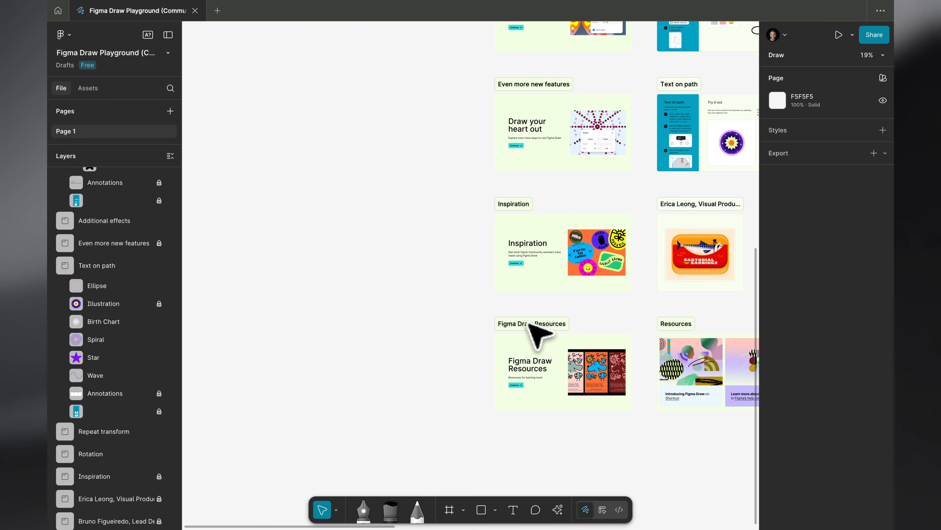
Hide the editor interface and examine the texture details of the Sartorial Sardines artwork in the Inspiration section
scroll(528, 323, "up", 10, "ctrl")
key("super+backslash")
scroll(530, 324, "right", 5)
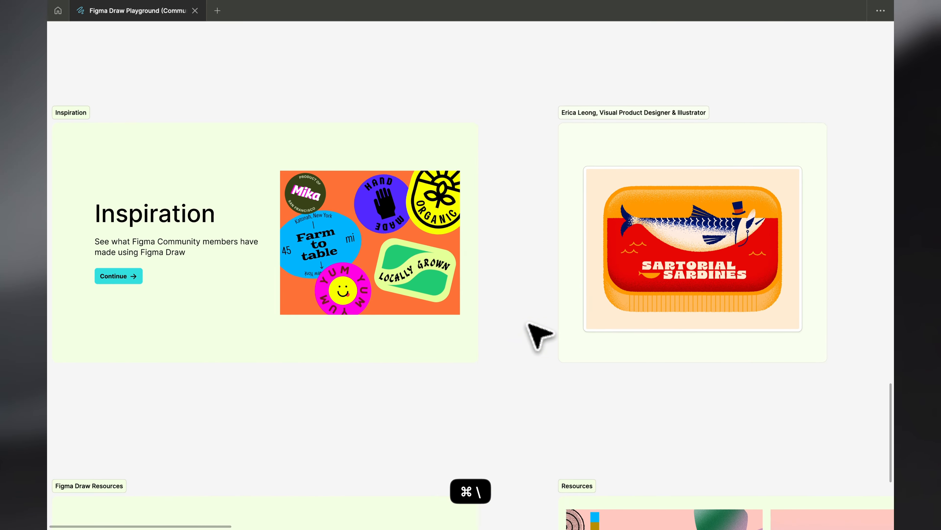
scroll(530, 324, "up", 5, "ctrl")
scroll(530, 324, "left", 3)
scroll(530, 324, "up", 3, "ctrl")
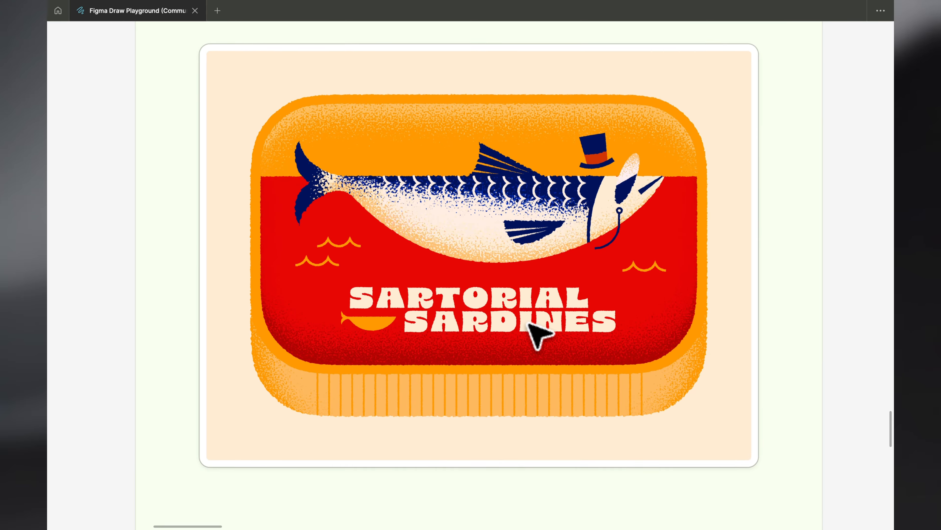
scroll(341, 117, "up", 5, "ctrl")
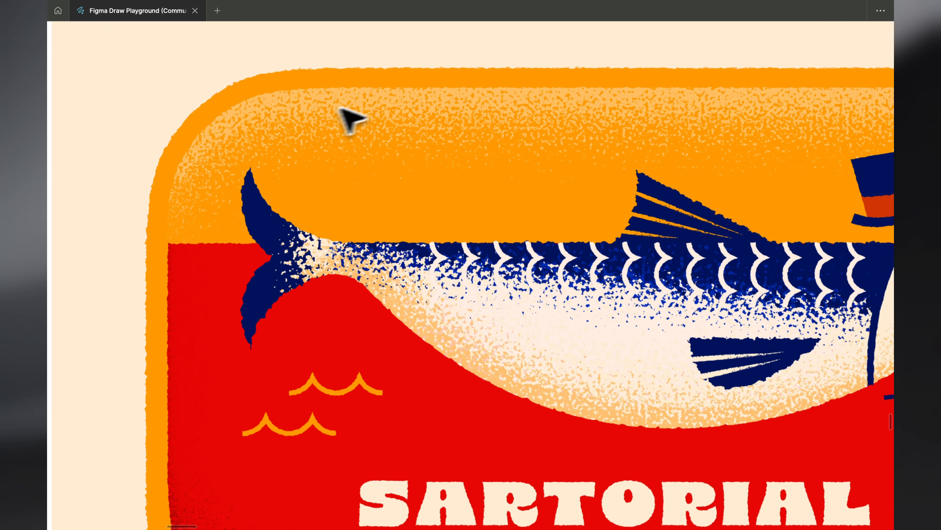
scroll(336, 141, "up", 3)
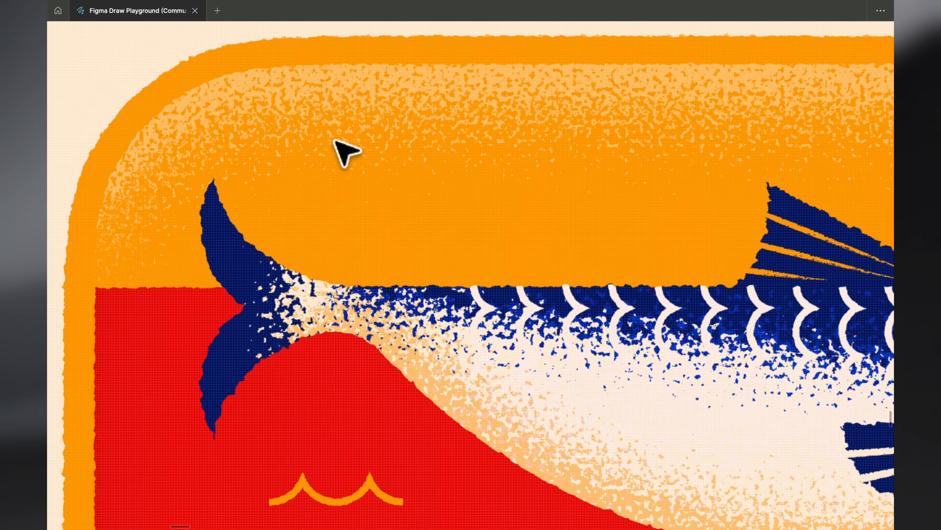
scroll(370, 118, "down", 10)
scroll(369, 118, "right", 10)
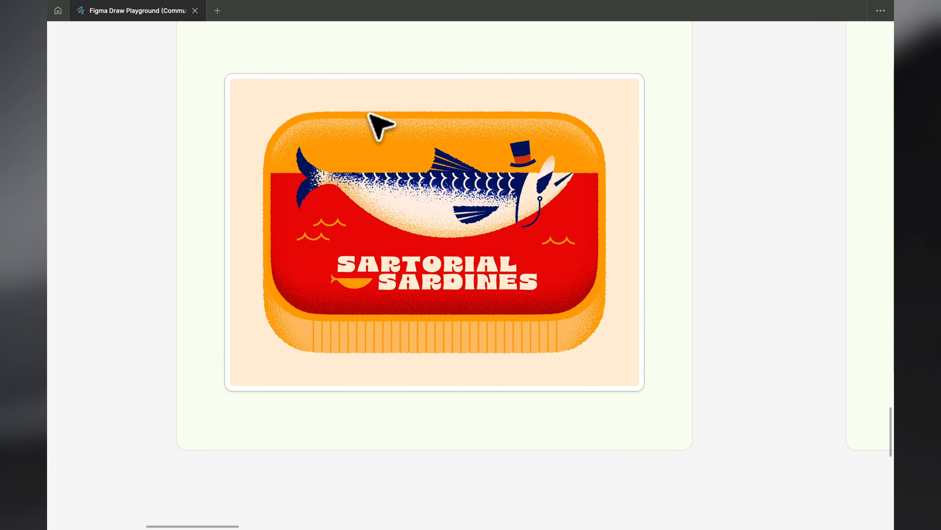
Examine the brush-drawn eye illustration and the Texture Labs stamp artwork in the Inspiration section
scroll(371, 115, "right", 8)
scroll(372, 116, "up", 5)
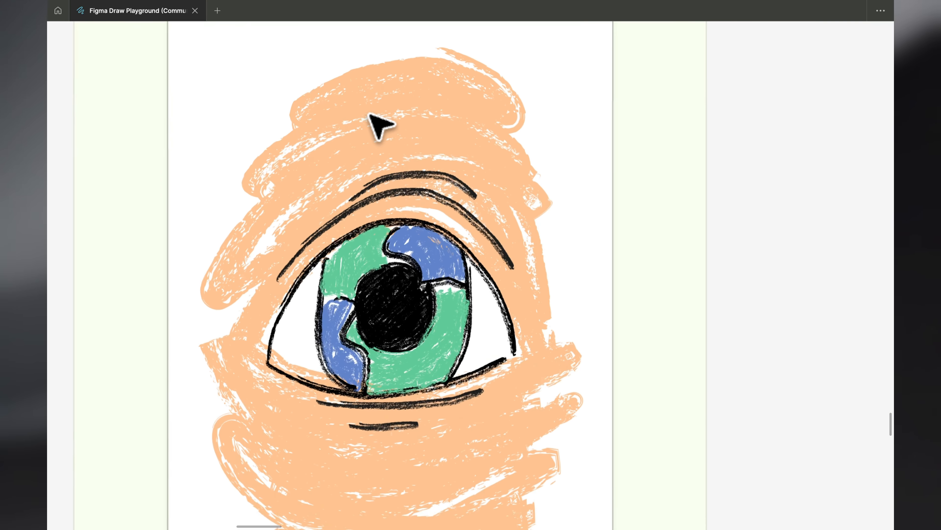
scroll(379, 125, "down", 5)
scroll(379, 126, "right", 8)
scroll(379, 125, "up", 4)
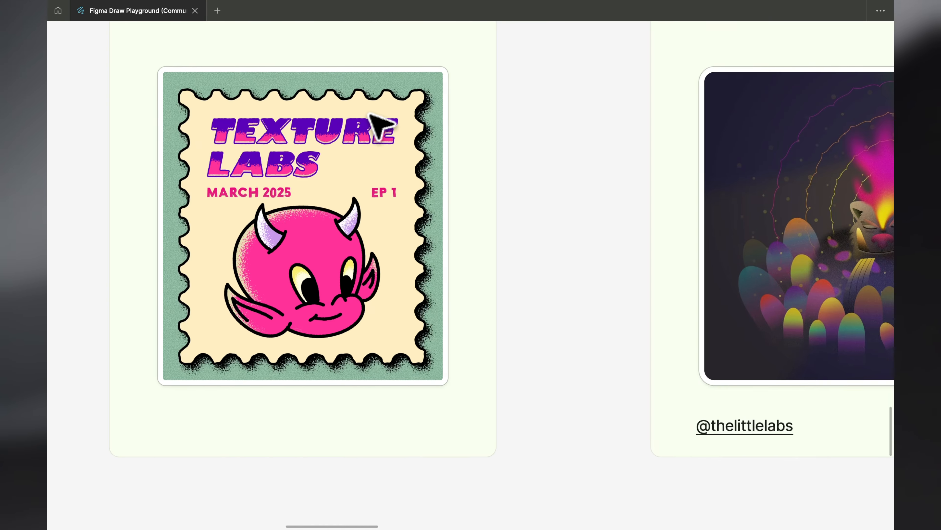
scroll(379, 126, "up", 3)
scroll(379, 125, "down", 1)
scroll(380, 126, "left", 1)
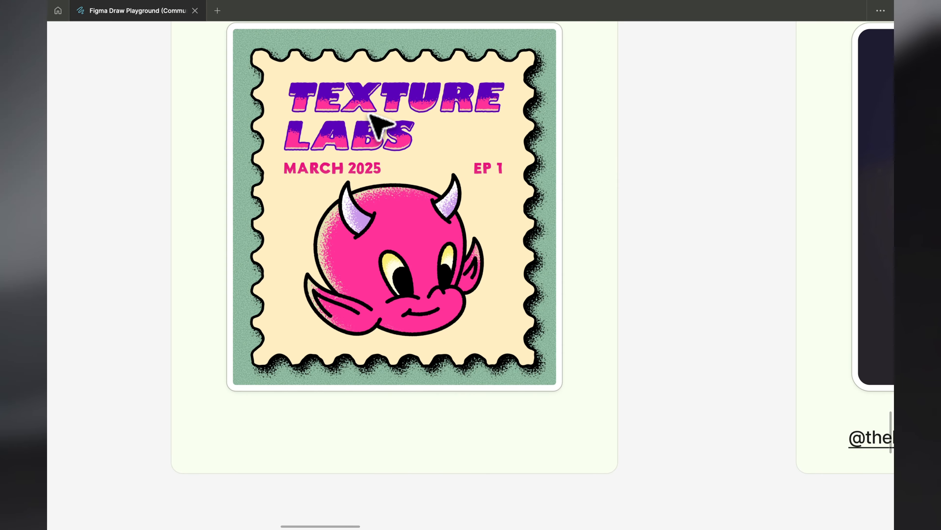
Examine the dark glowing creature illustration and the blurred face profile artwork in the Inspiration section
scroll(369, 115, "down", 2)
scroll(370, 115, "right", 6)
scroll(370, 115, "up", 4)
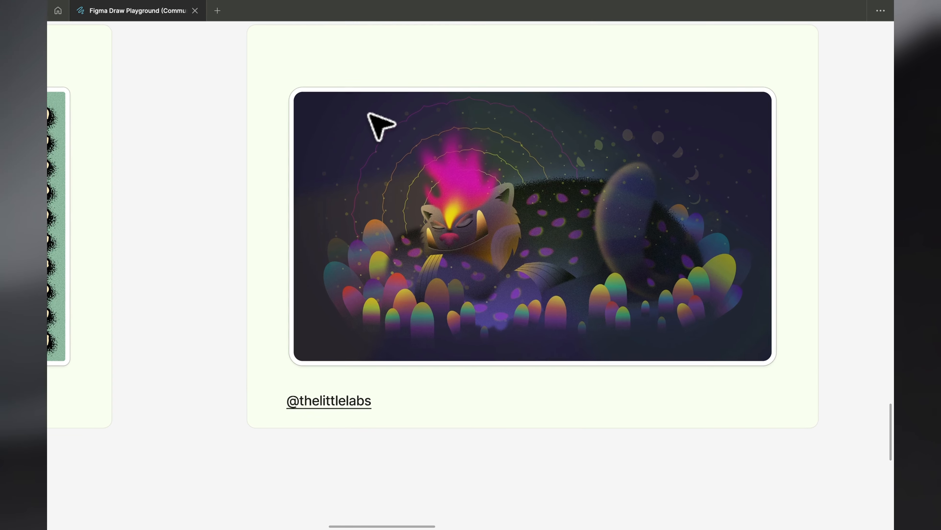
scroll(379, 125, "down", 3)
scroll(379, 125, "right", 4)
scroll(379, 126, "up", 3)
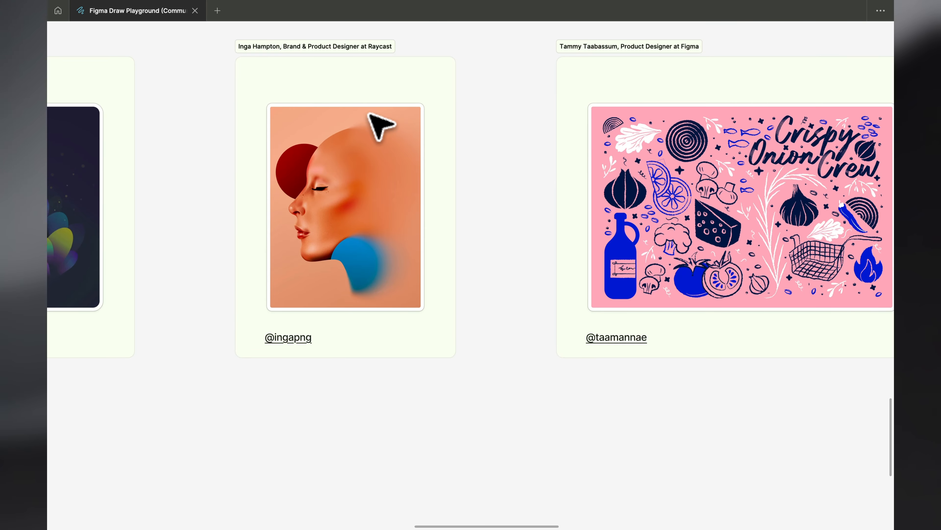
scroll(379, 125, "up", 1)
Examine the pink Crispy Onion Crew illustration and the set of purple gradient icons beside it
scroll(379, 126, "down", 3)
scroll(379, 125, "right", 4)
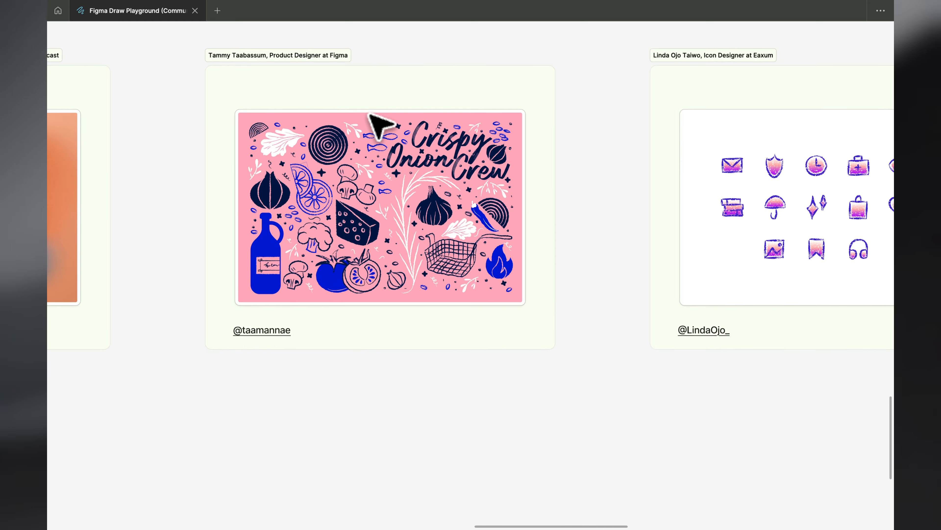
scroll(379, 126, "up", 3)
scroll(379, 125, "down", 2)
scroll(379, 125, "left", 2)
scroll(379, 125, "up", 3)
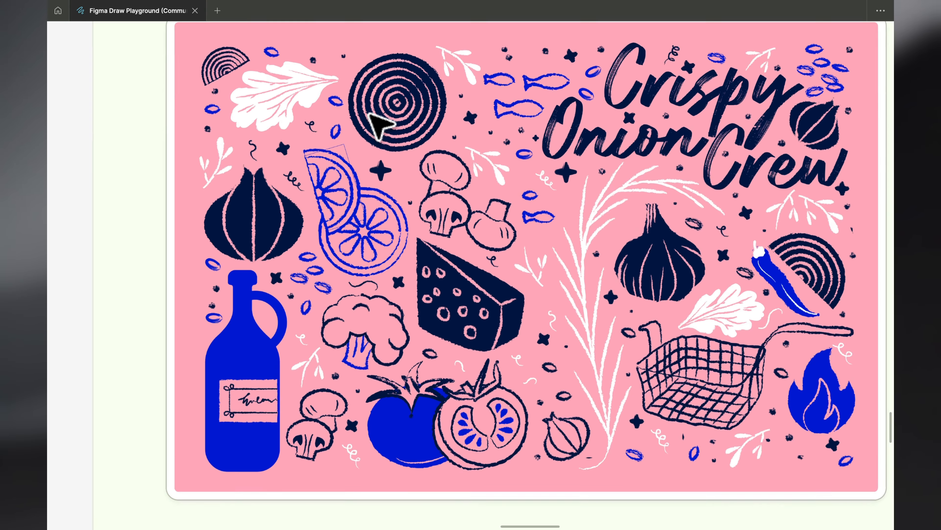
scroll(379, 125, "down", 3)
scroll(379, 125, "right", 4)
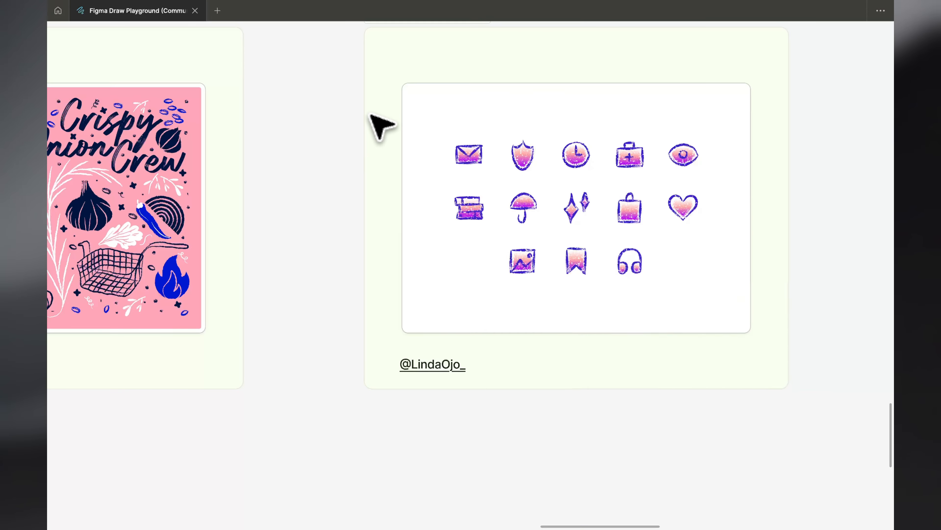
scroll(379, 126, "up", 3)
scroll(378, 125, "down", 2)
scroll(379, 126, "right", 3)
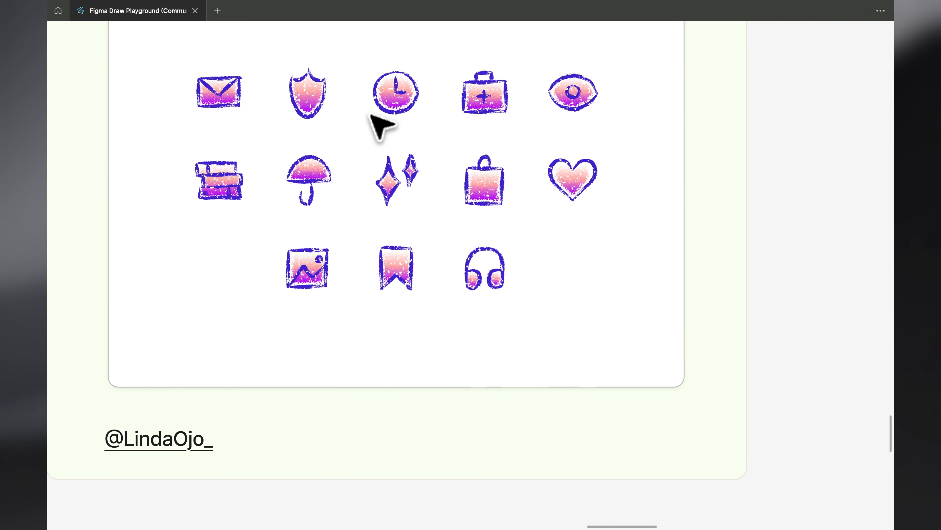
Look over the remaining community artworks, including the butterfly and orange cat, and examine the dog line drawing closely
scroll(379, 126, "right", 5)
scroll(379, 125, "down", 3)
scroll(379, 126, "right", 8)
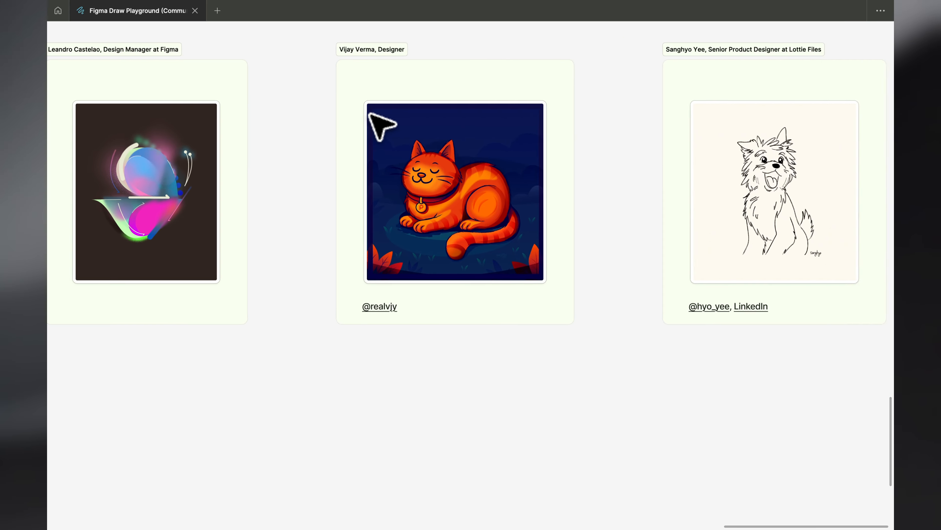
scroll(379, 125, "up", 3)
scroll(379, 125, "down", 2)
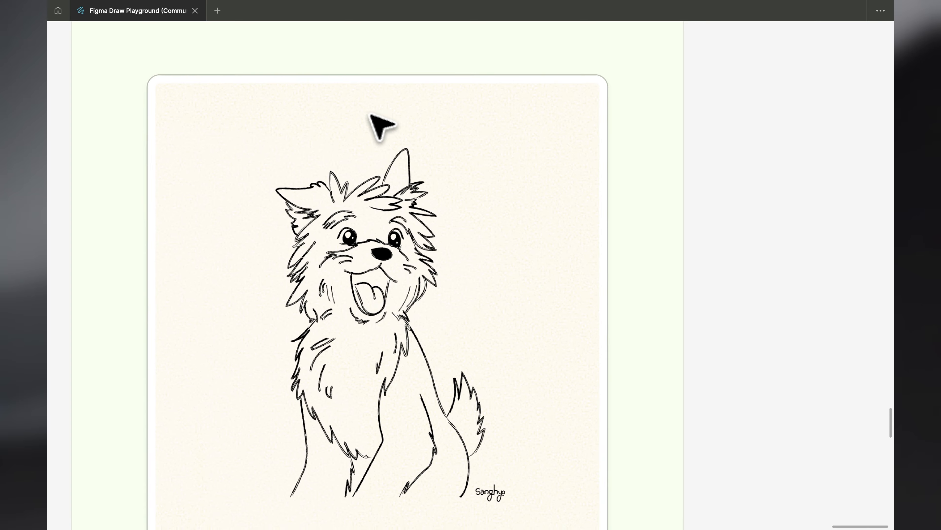
scroll(379, 125, "down", 3)
scroll(379, 125, "left", 3)
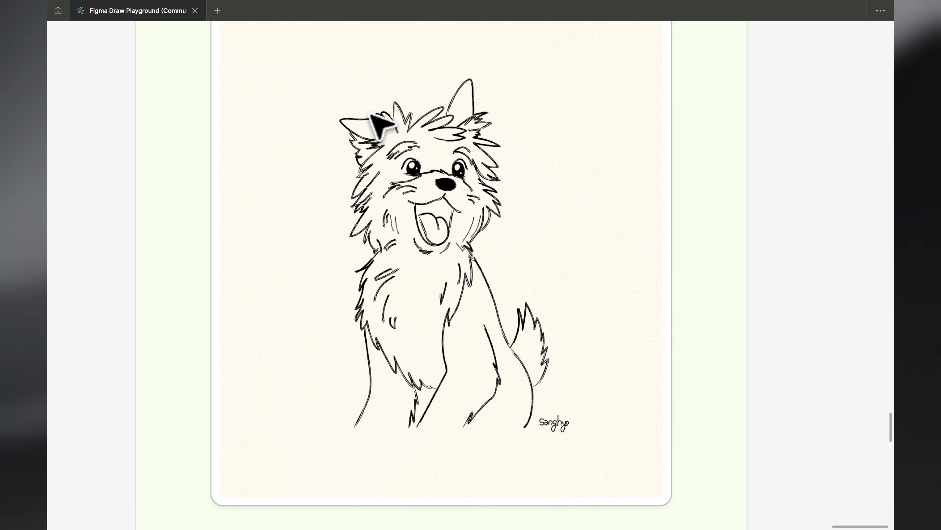
Leave the dog drawing, return to the start of the file, and select the Introducing Draw section, fitting it in the view
scroll(372, 116, "down", 4)
scroll(372, 116, "left", 8)
scroll(373, 116, "up", 4)
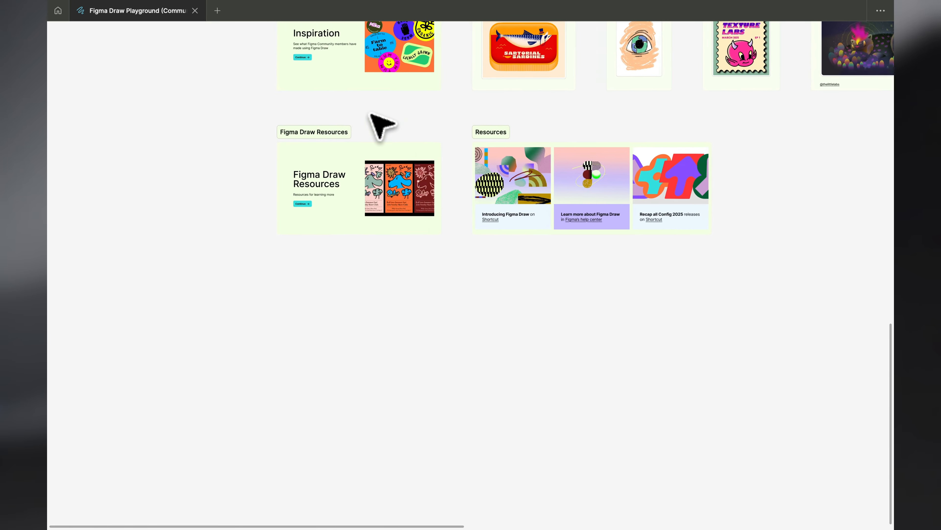
scroll(379, 125, "up", 2)
scroll(380, 126, "down", 5)
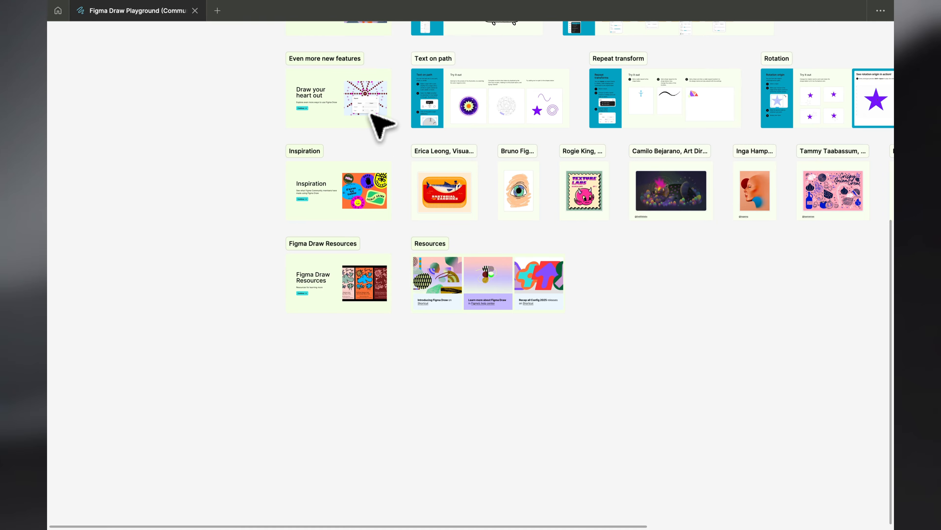
key("shift+1")
left_click(117, 27)
key("shift+2")
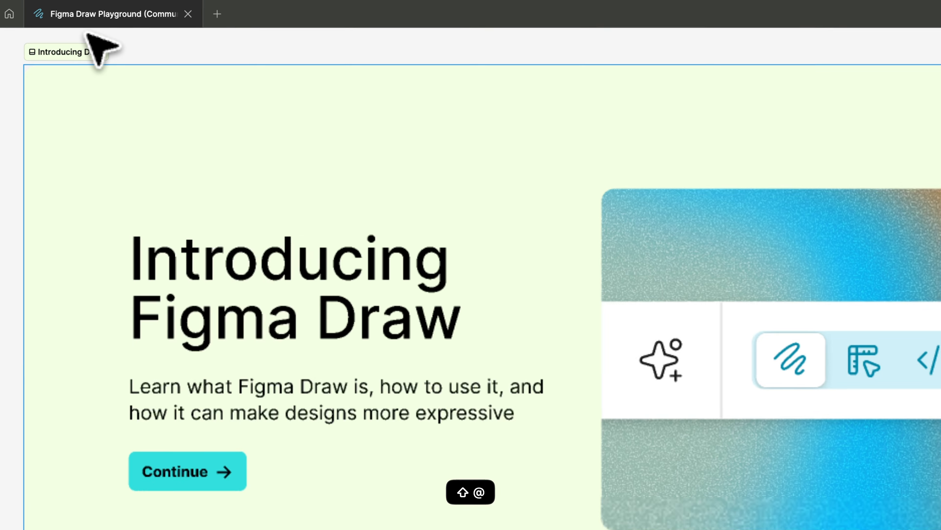
Restore the hidden interface around the Introducing Draw section and collapse all layers, leaving nothing selected
key("super+backslash")
key("shift+2")
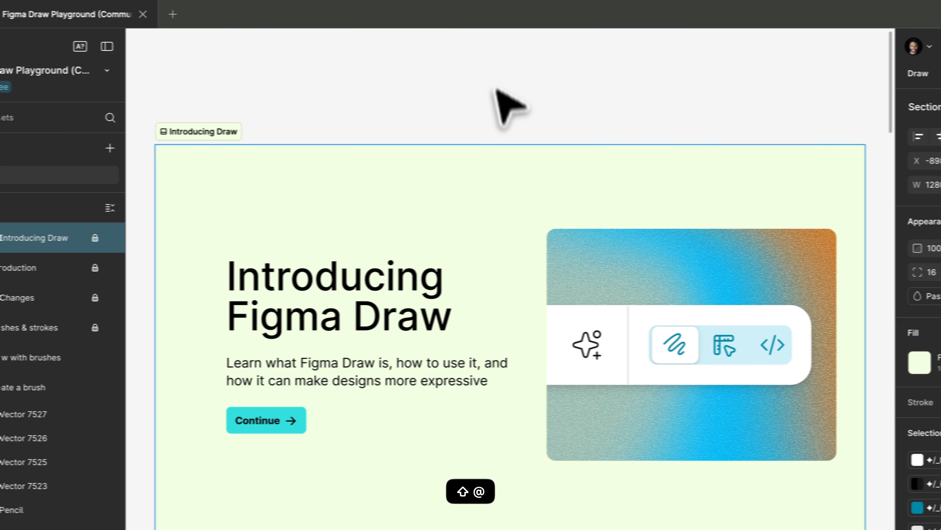
key("alt+l")
left_click(382, 78)
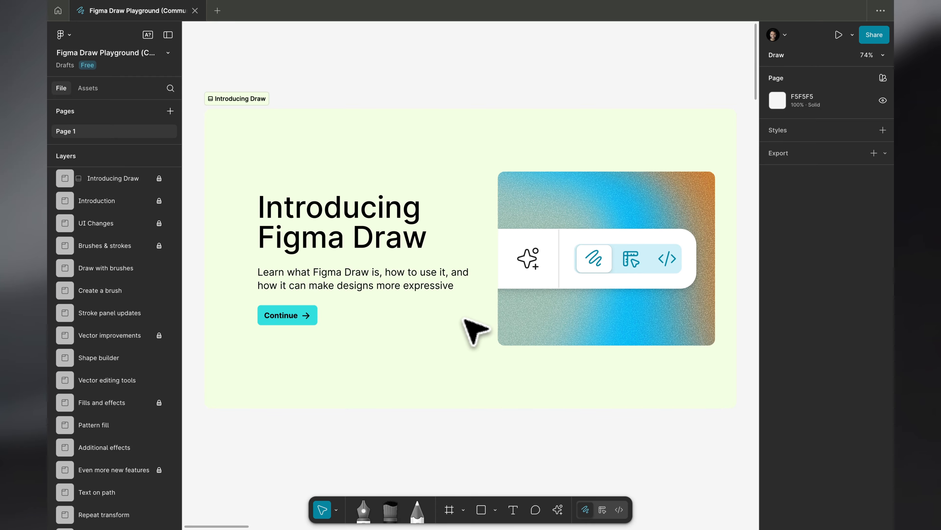
Look over the playground's section boards from Introducing Draw down to Inspiration and Figma Draw Resources
scroll(464, 319, "down", 5)
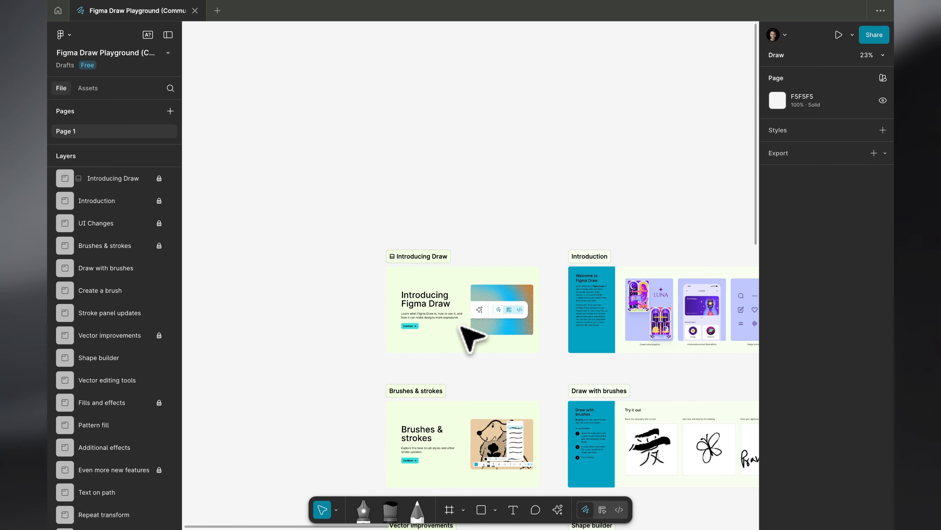
scroll(465, 335, "down", 15)
scroll(469, 339, "up", 7)
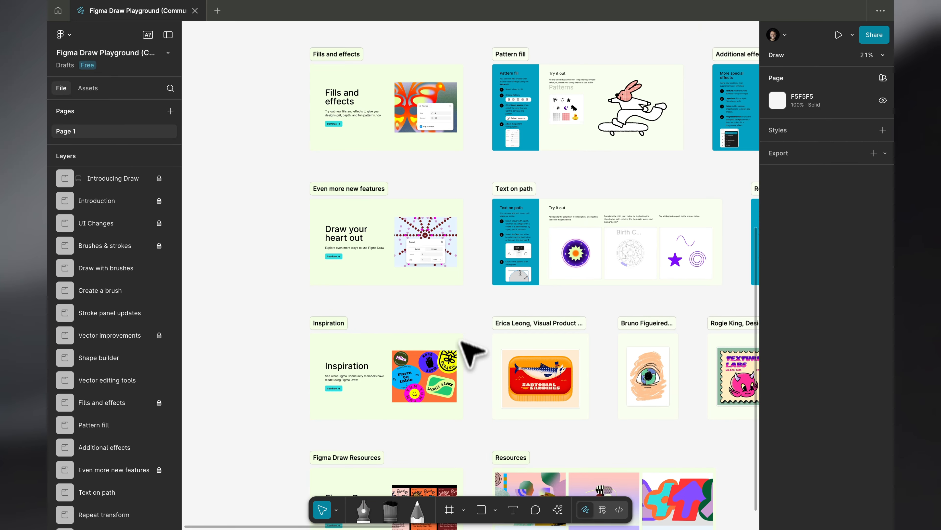